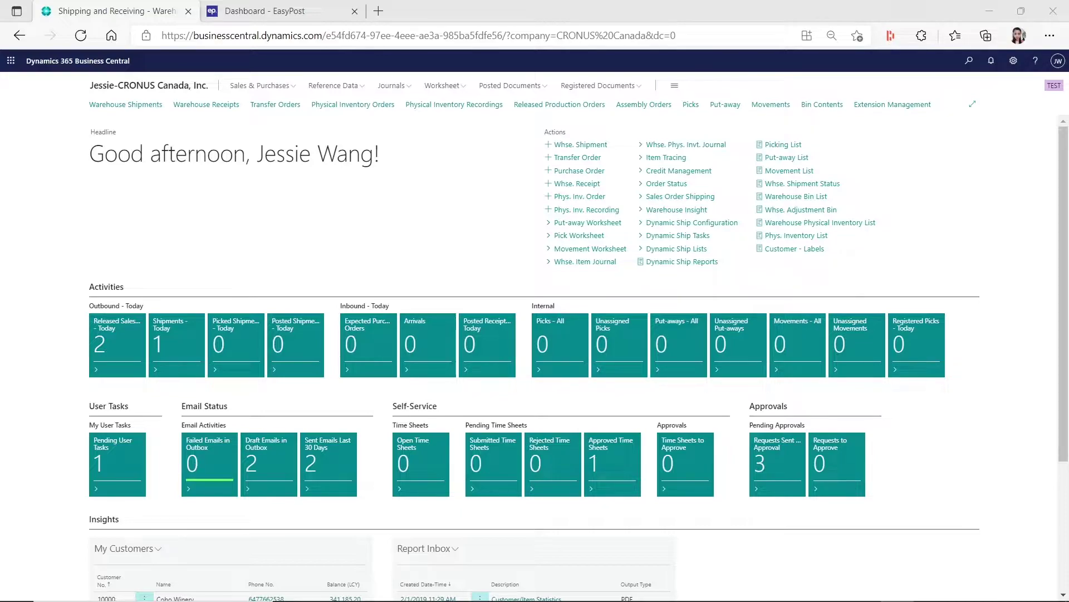
# Open powerbi.com in a new browser tab and sign out of the ecadvance.com work account
pyautogui.click(378, 12)
pyautogui.write('powerbi.c')
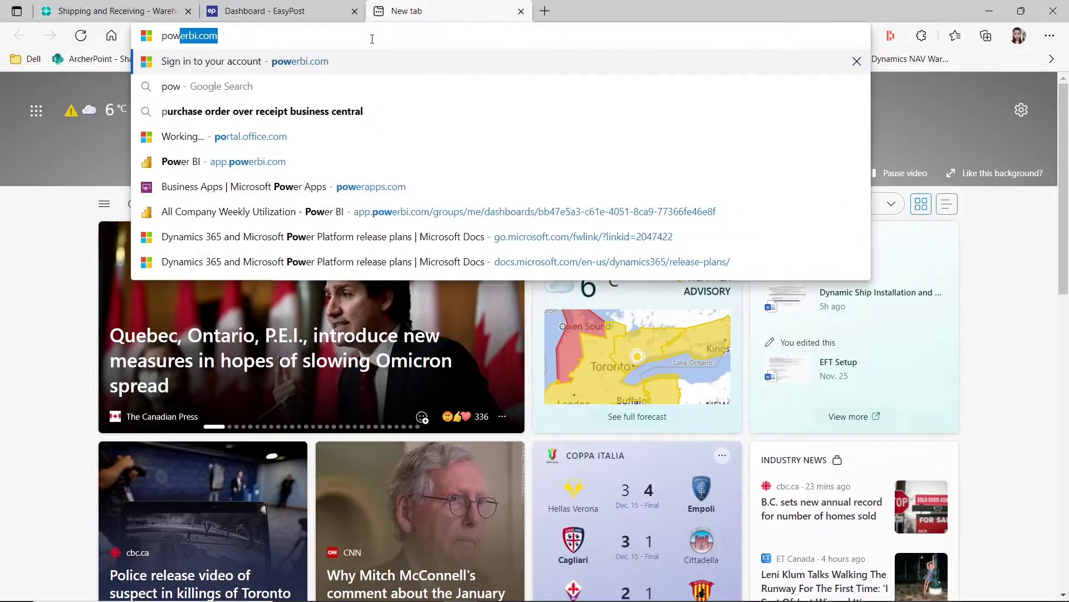
pyautogui.write('om')
pyautogui.press('Return')
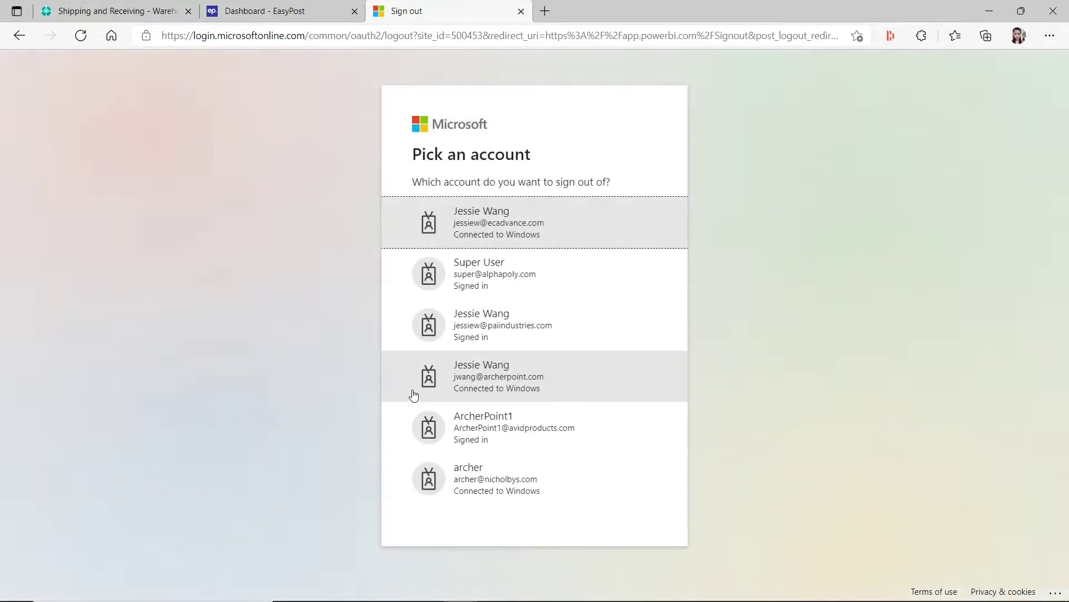
pyautogui.click(523, 229)
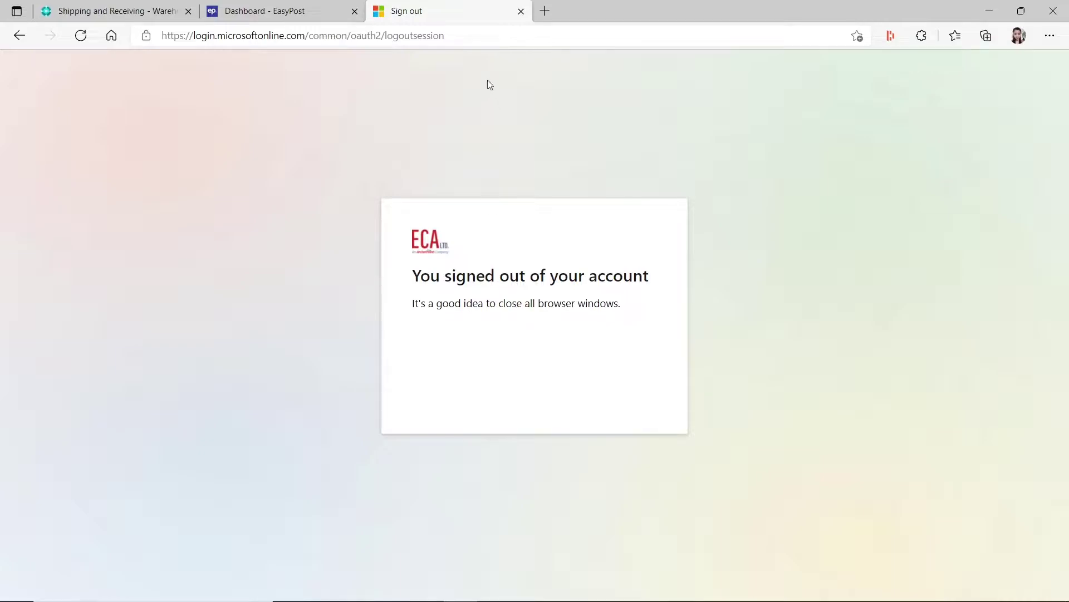
# Reload powerbi.com and sign in to Power BI with the ecadvance.com work account
pyautogui.click(478, 37)
pyautogui.write('powerbi.')
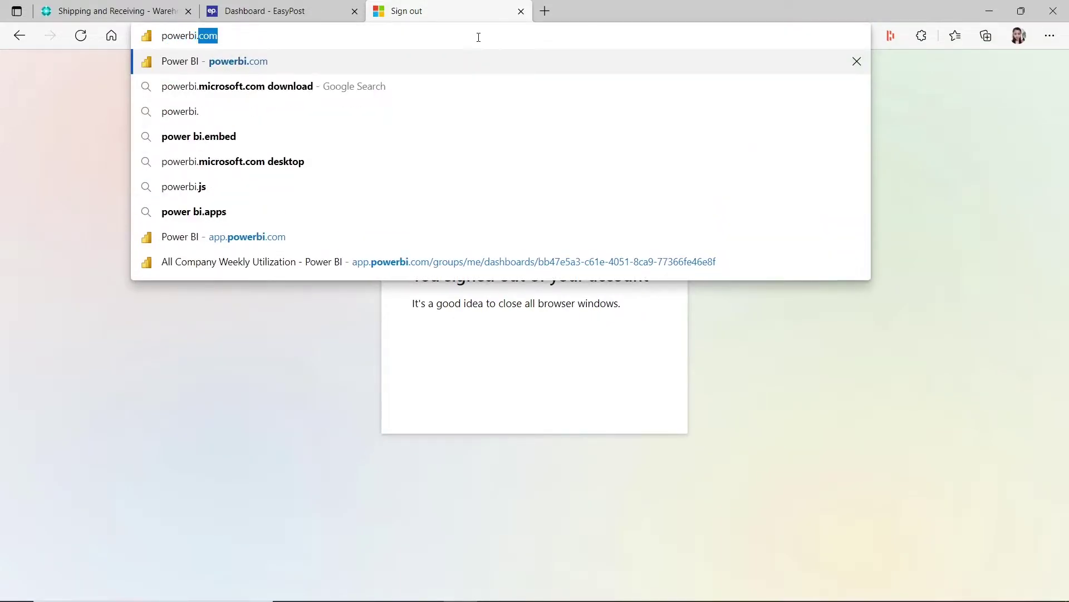
pyautogui.press('Return')
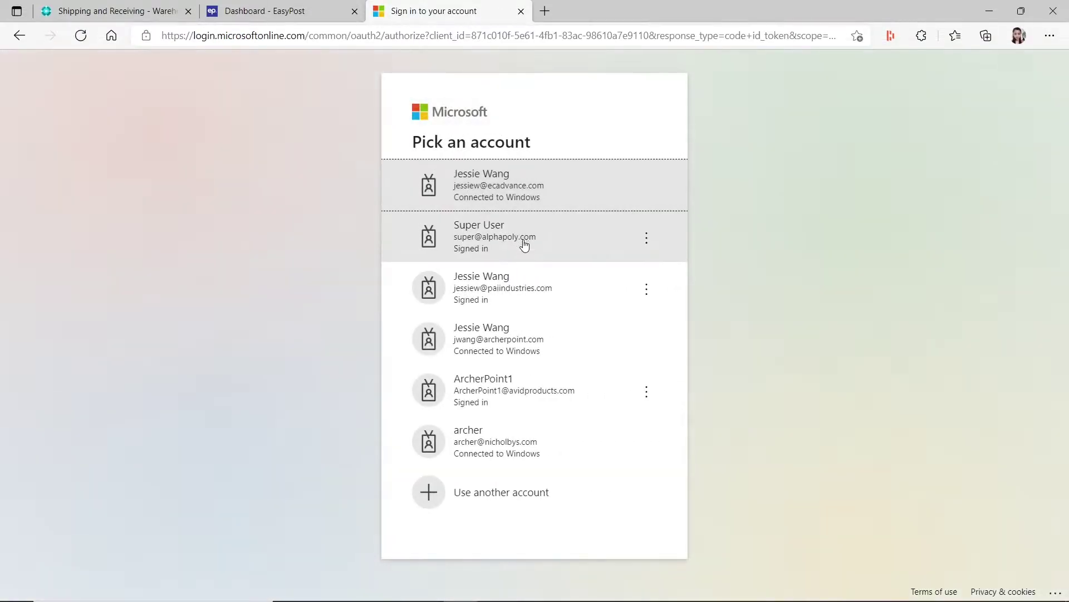
pyautogui.click(529, 186)
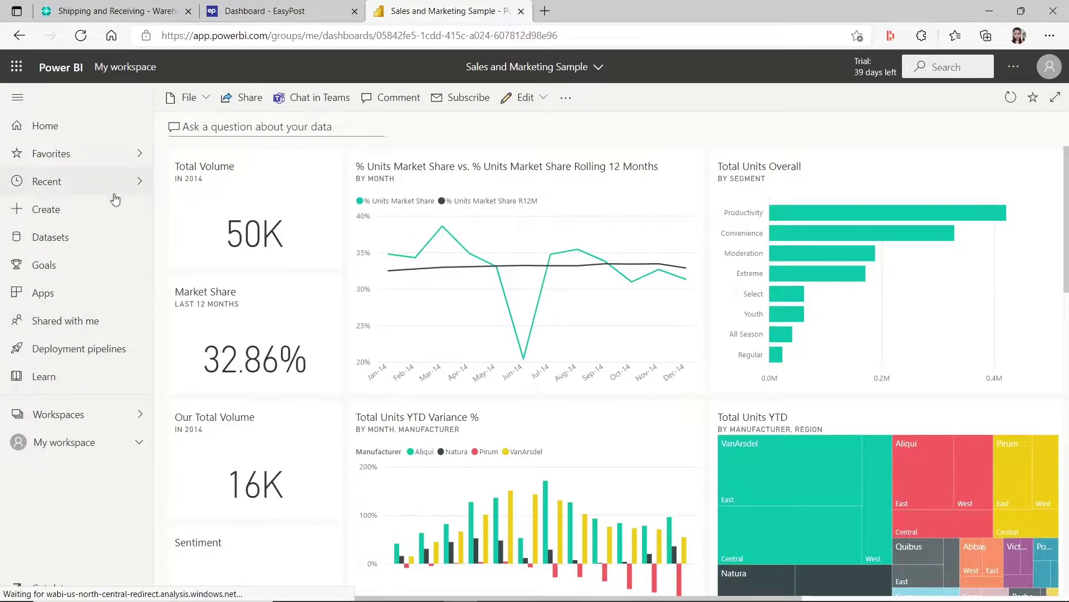
# Open the Dynamic Ship Analysis app in Power BI and review its Shipping Summary report
pyautogui.click(56, 299)
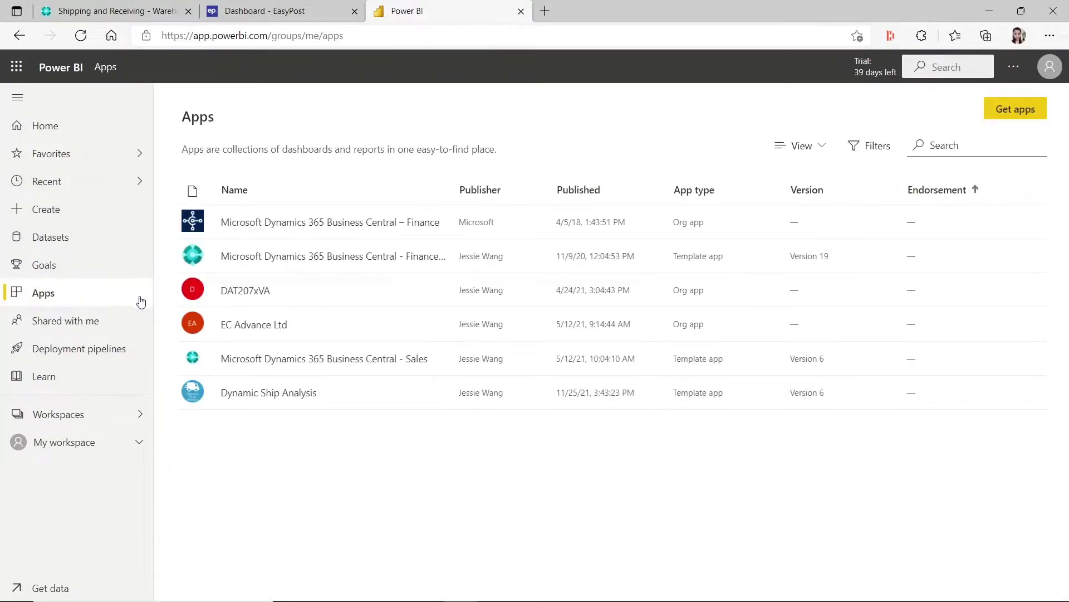
pyautogui.click(242, 397)
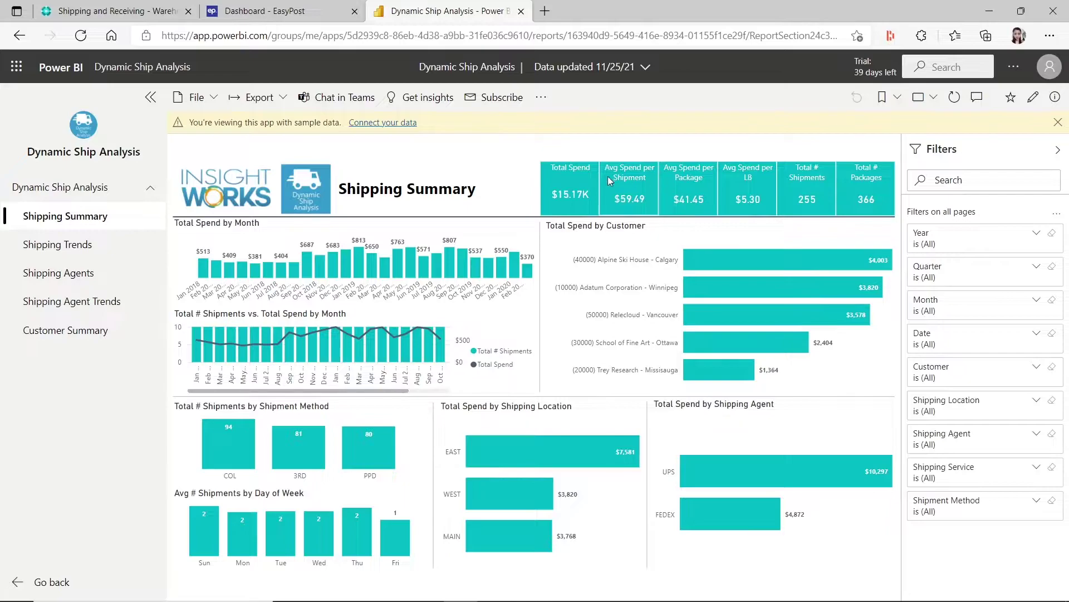
pyautogui.moveTo(700, 197)
# Switch to EasyPost and open the account's API Keys page to view the production and test keys section
pyautogui.click(290, 12)
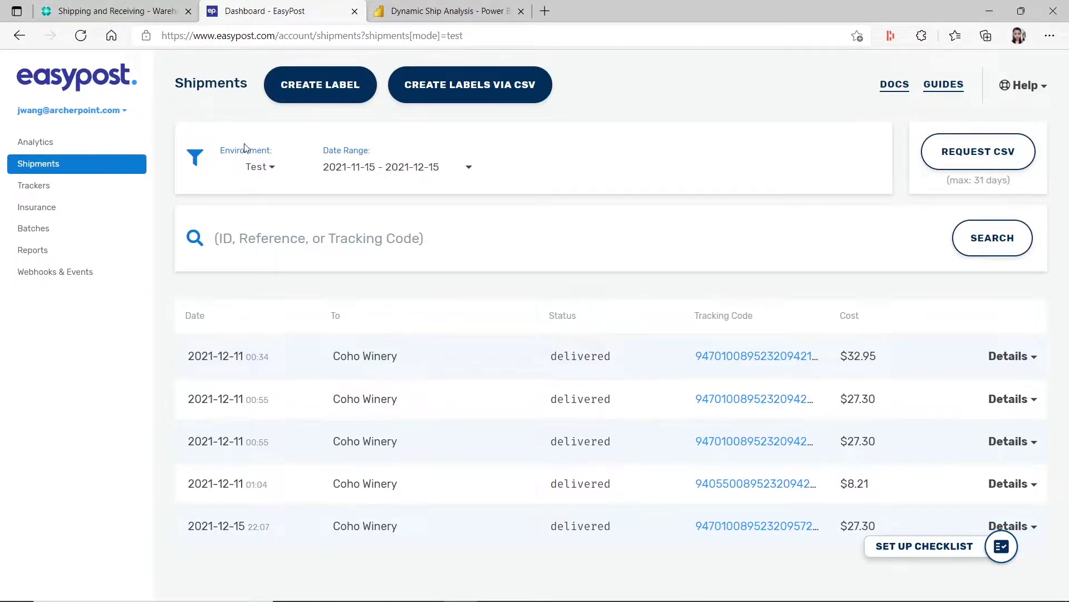
pyautogui.click(86, 110)
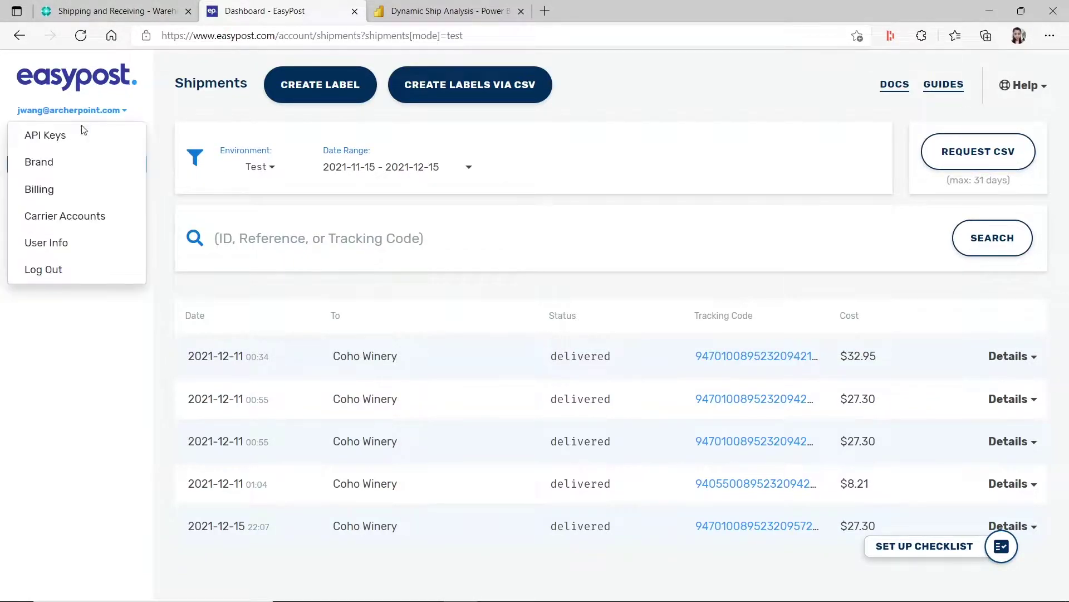
pyautogui.click(55, 136)
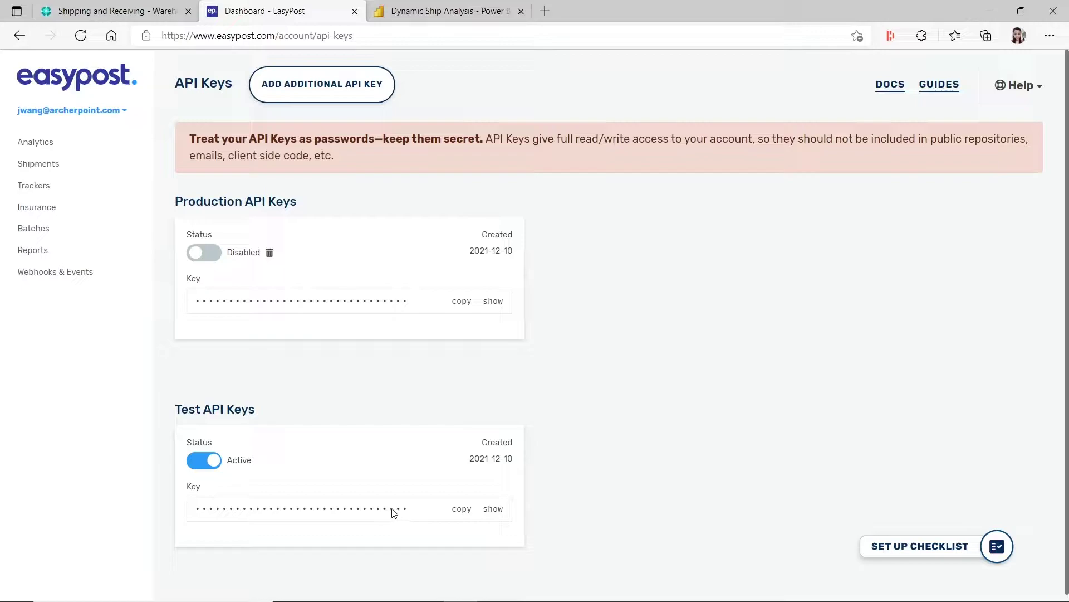
# Switch to Business Central, search for "freight i" and open the Dynamic Ship Freight Integration Providers list
pyautogui.click(115, 11)
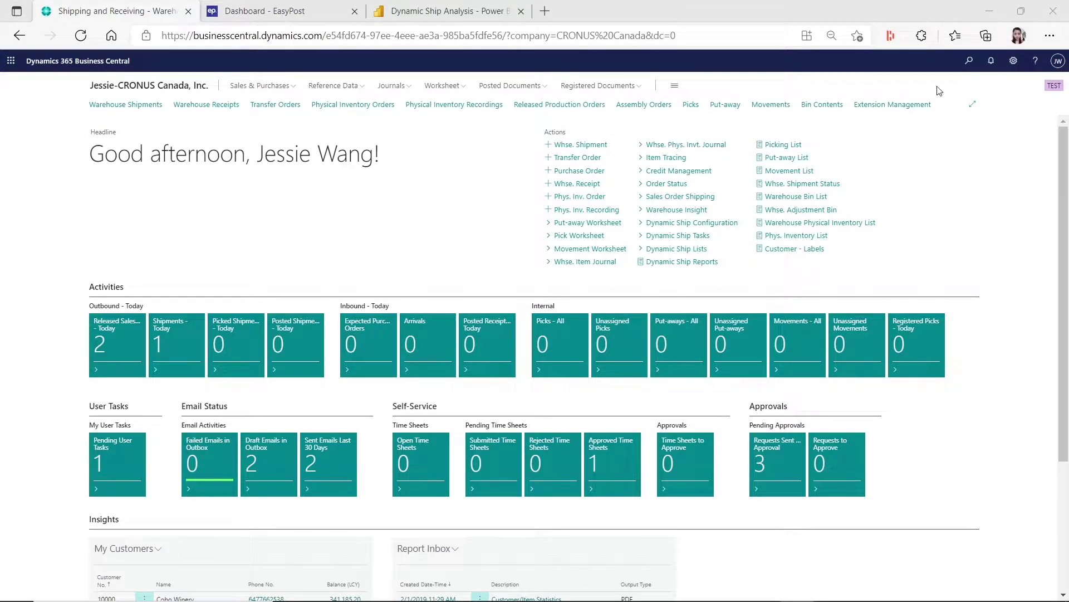
pyautogui.click(969, 60)
pyautogui.write('freight i')
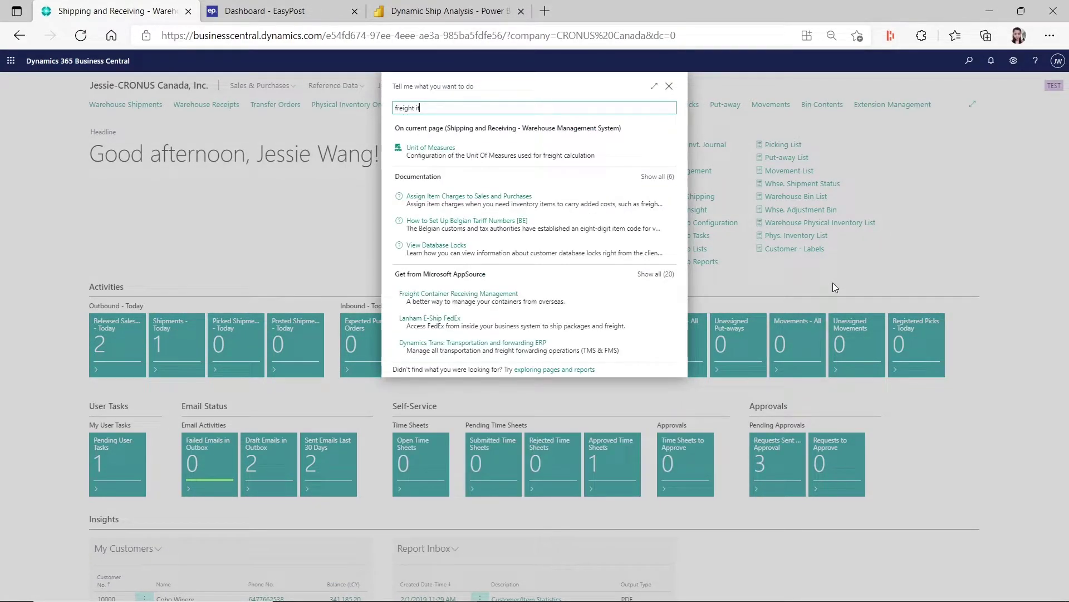
pyautogui.press('BackSpace')
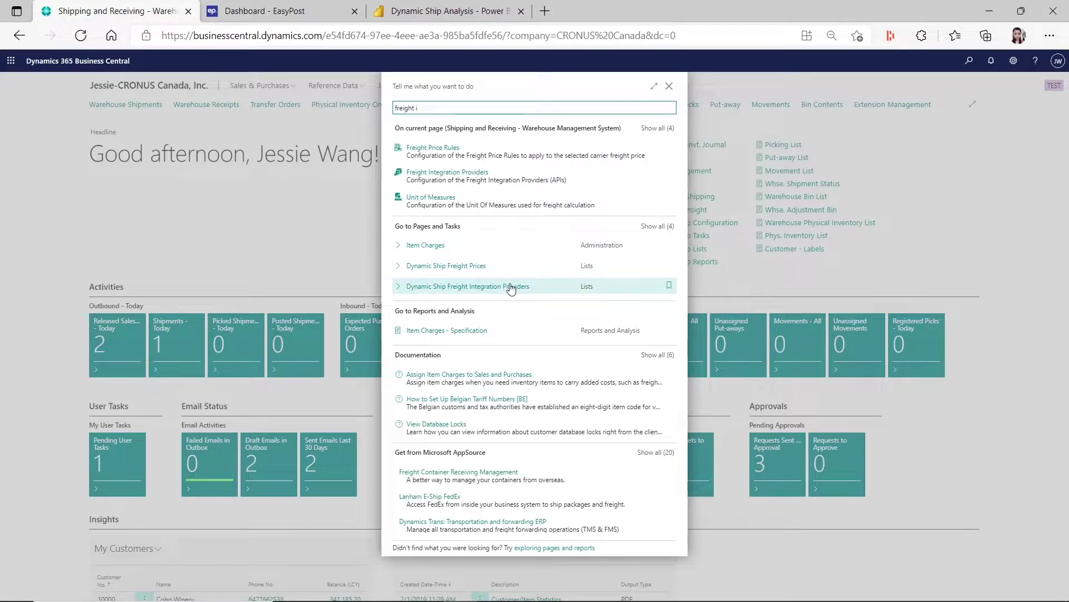
pyautogui.click(495, 291)
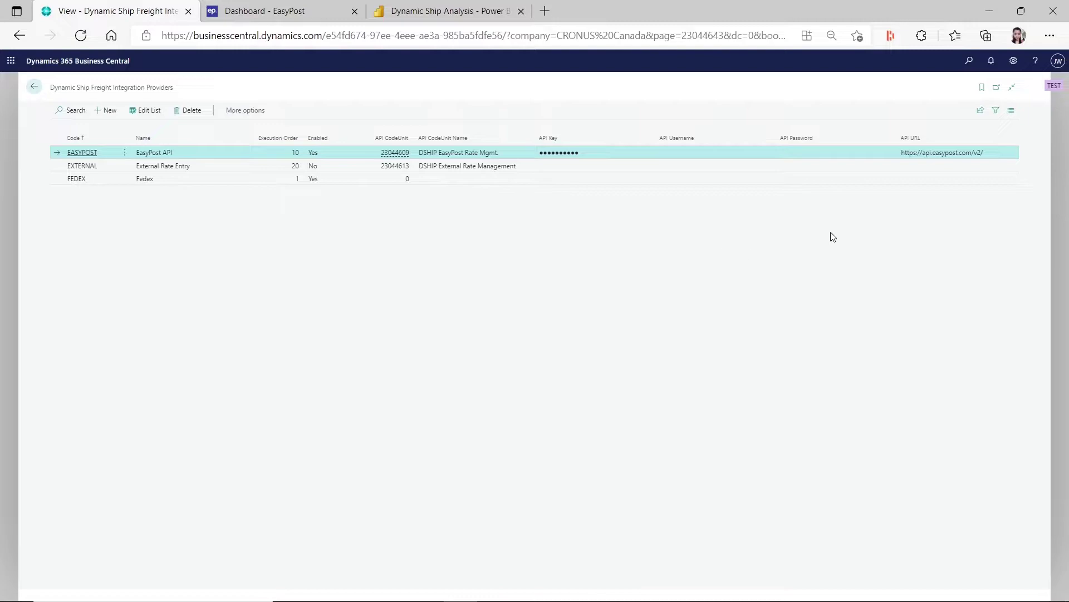
# Check the role, company and work date in My Settings and close the dialog without changes
pyautogui.click(1013, 60)
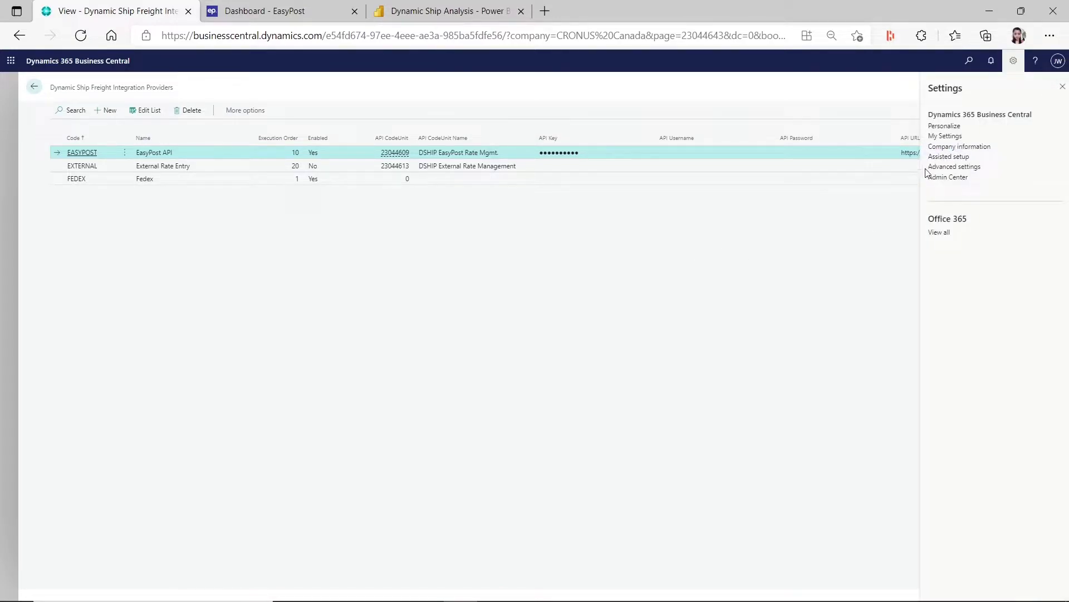
pyautogui.click(945, 136)
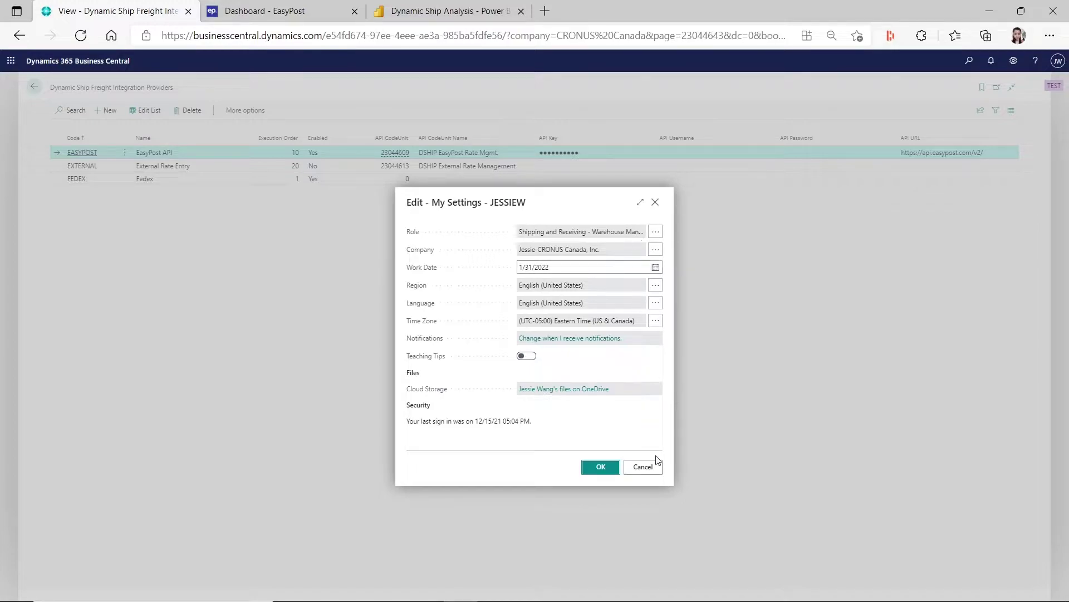
pyautogui.click(643, 468)
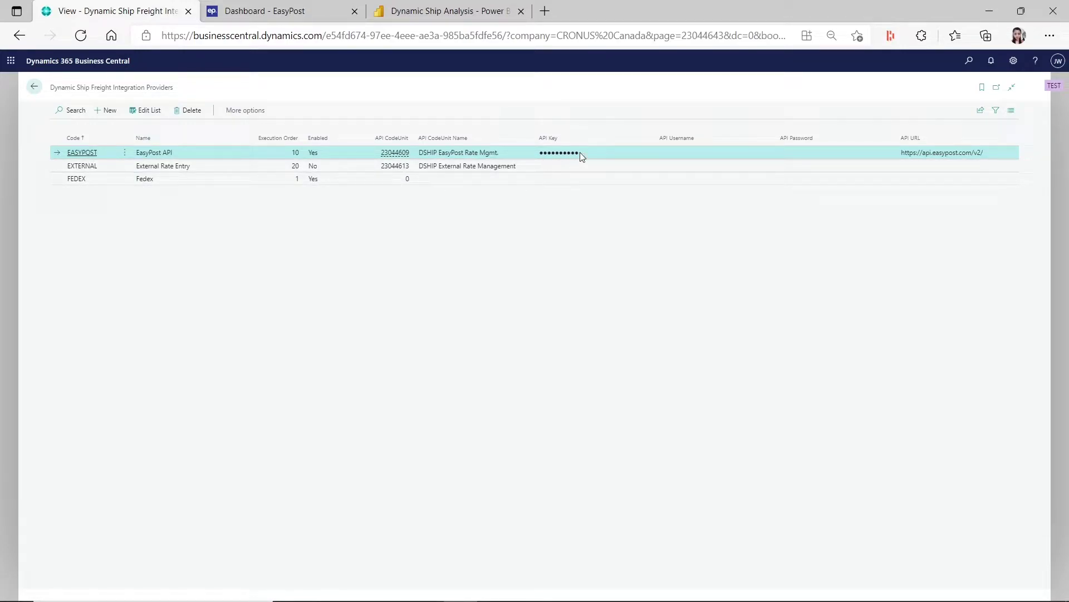
# Revisit the EasyPost API Keys page, return to the integration providers list in Business Central, and go back to the home page
pyautogui.click(298, 12)
pyautogui.click(126, 14)
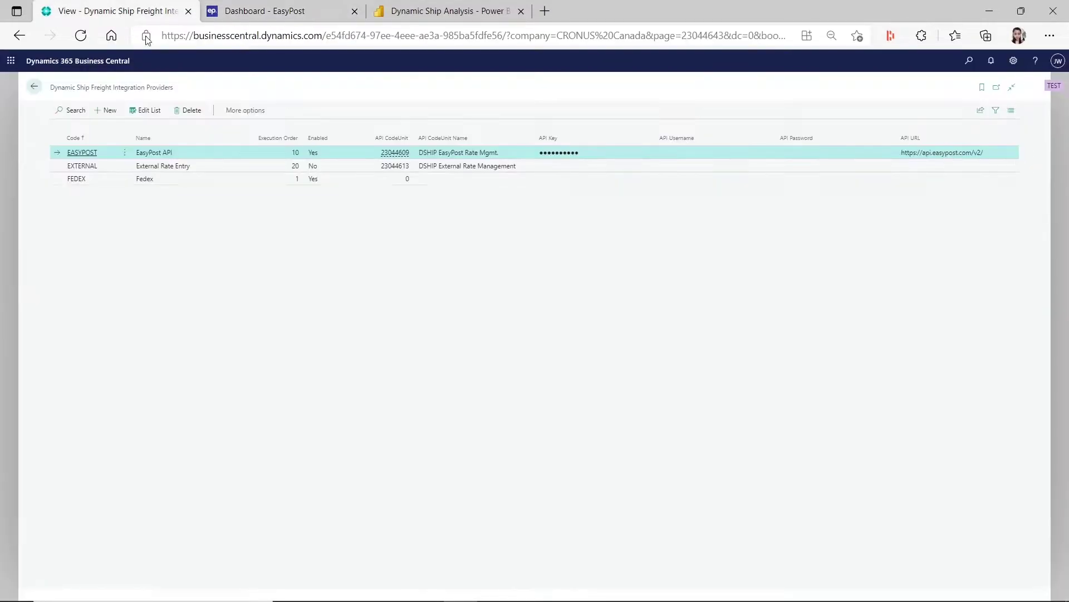
pyautogui.click(34, 86)
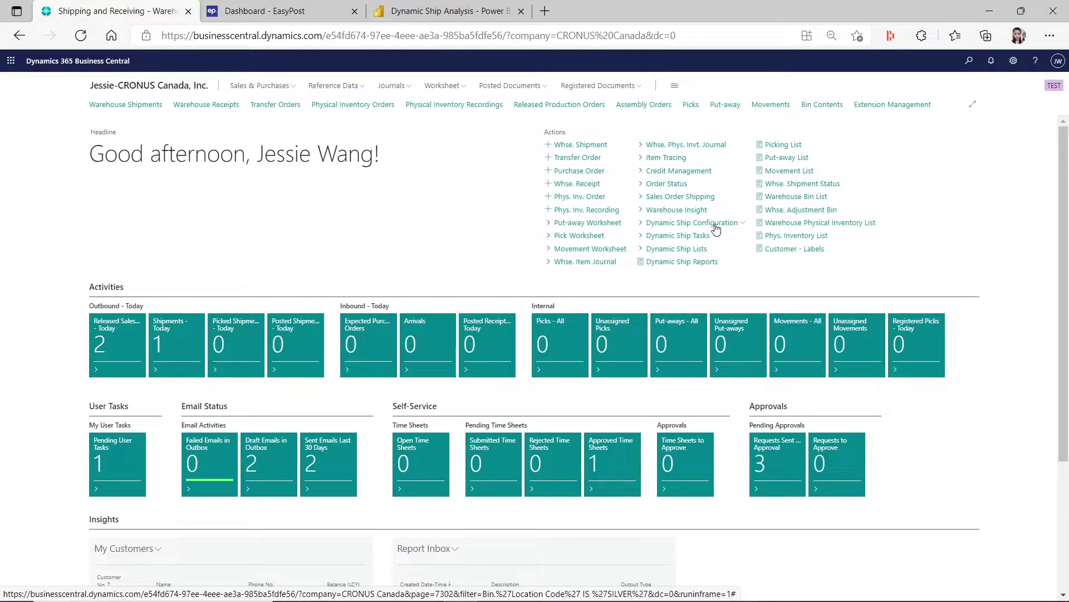
# Review the options offered under Dynamic Ship Configuration, Tasks, Lists and Reports, including the General Configuration entries
pyautogui.click(738, 225)
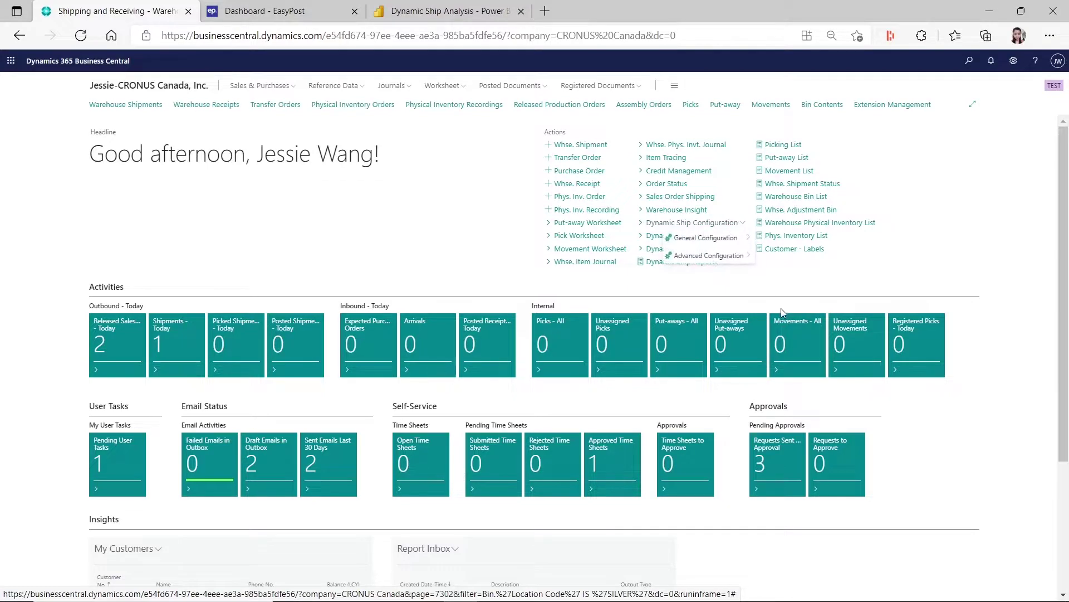
pyautogui.click(782, 278)
pyautogui.click(707, 238)
pyautogui.click(746, 279)
pyautogui.click(711, 250)
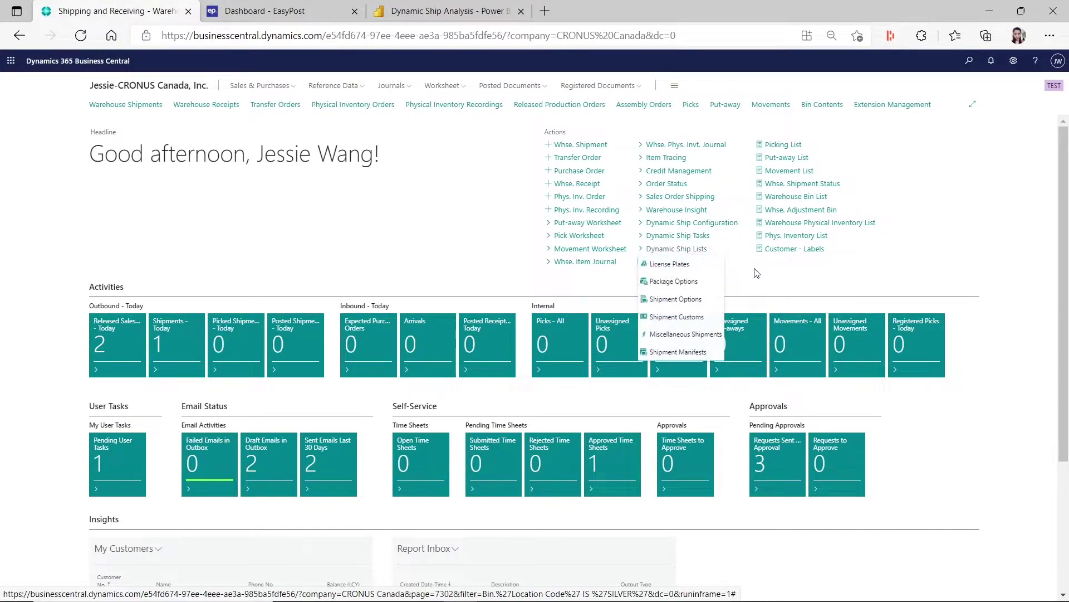
pyautogui.click(756, 275)
pyautogui.click(719, 267)
pyautogui.click(747, 275)
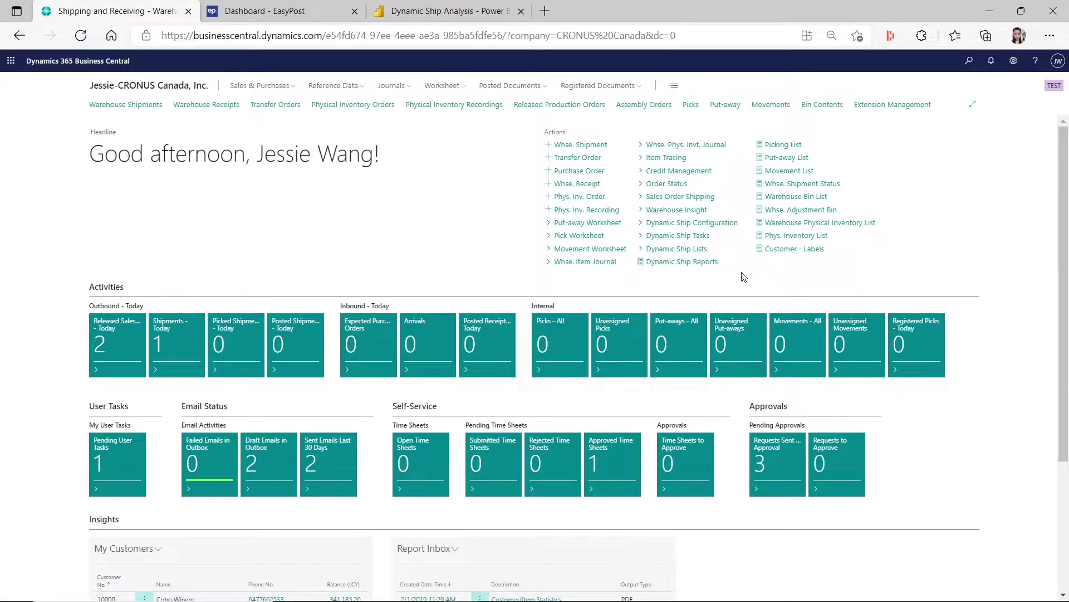
pyautogui.click(727, 224)
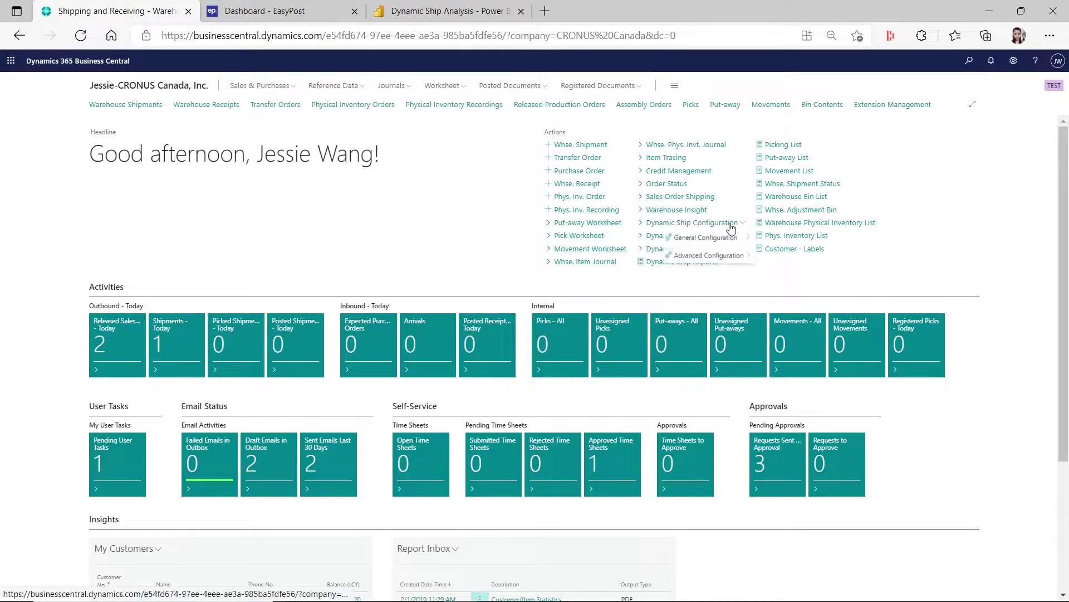
pyautogui.moveTo(724, 244)
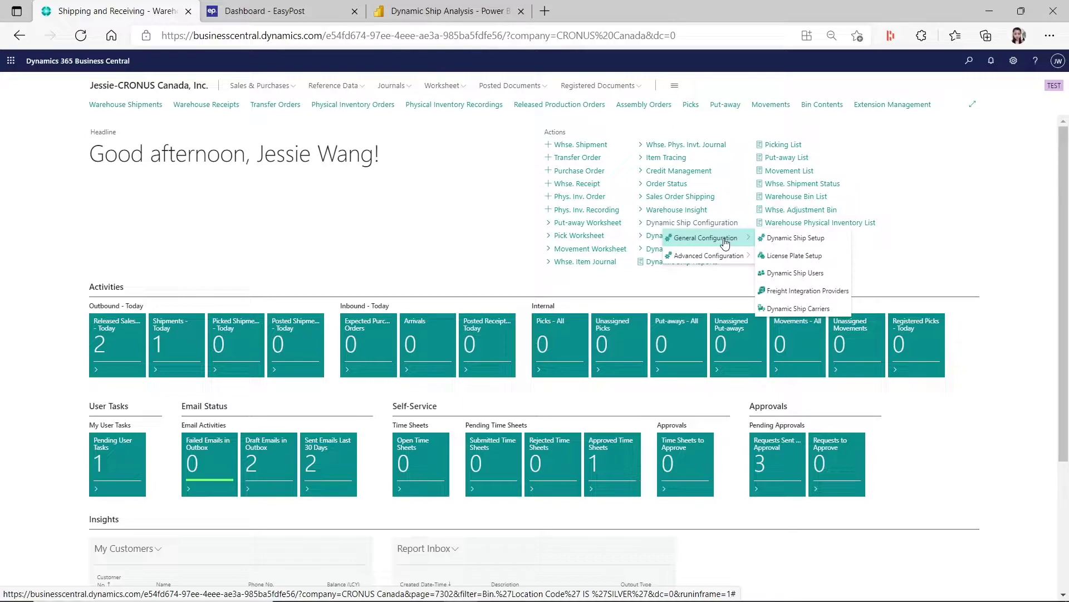
# Search for "locations", open the Locations list and open the SILVER location card
pyautogui.click(969, 61)
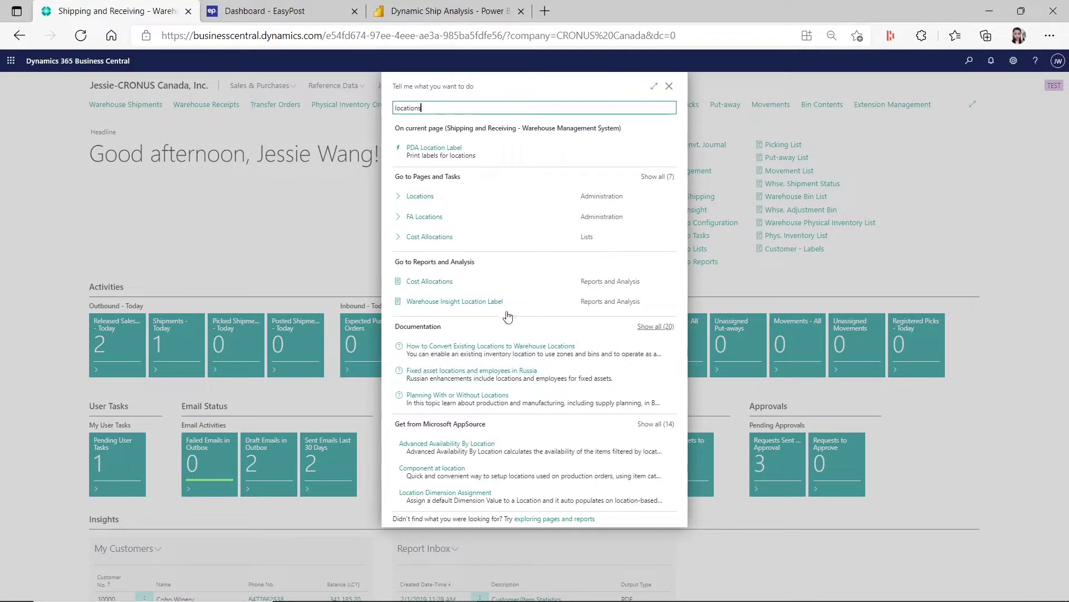
pyautogui.click(423, 196)
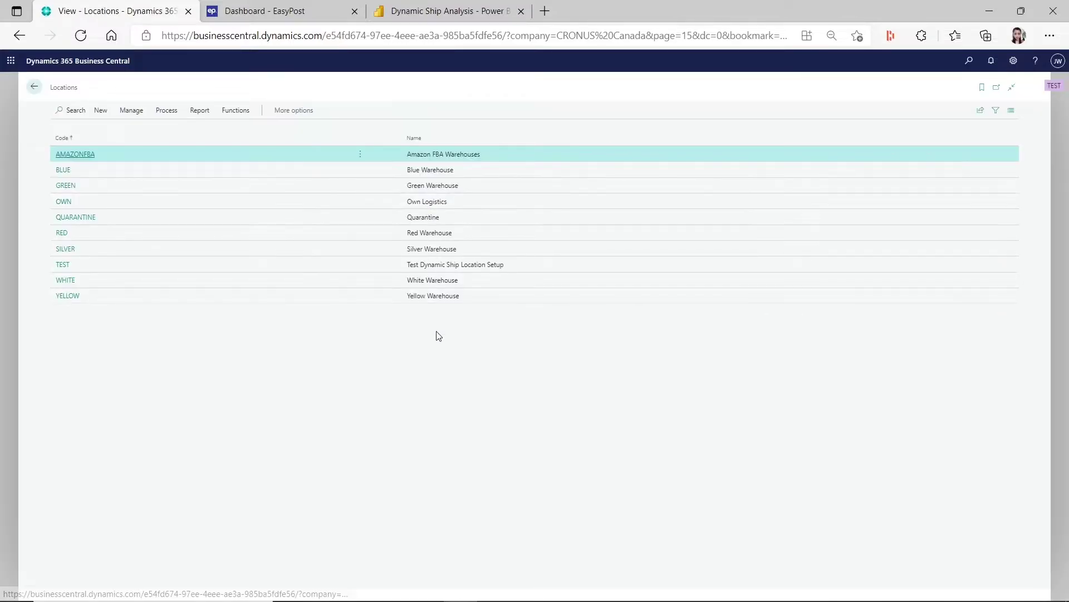
pyautogui.click(65, 249)
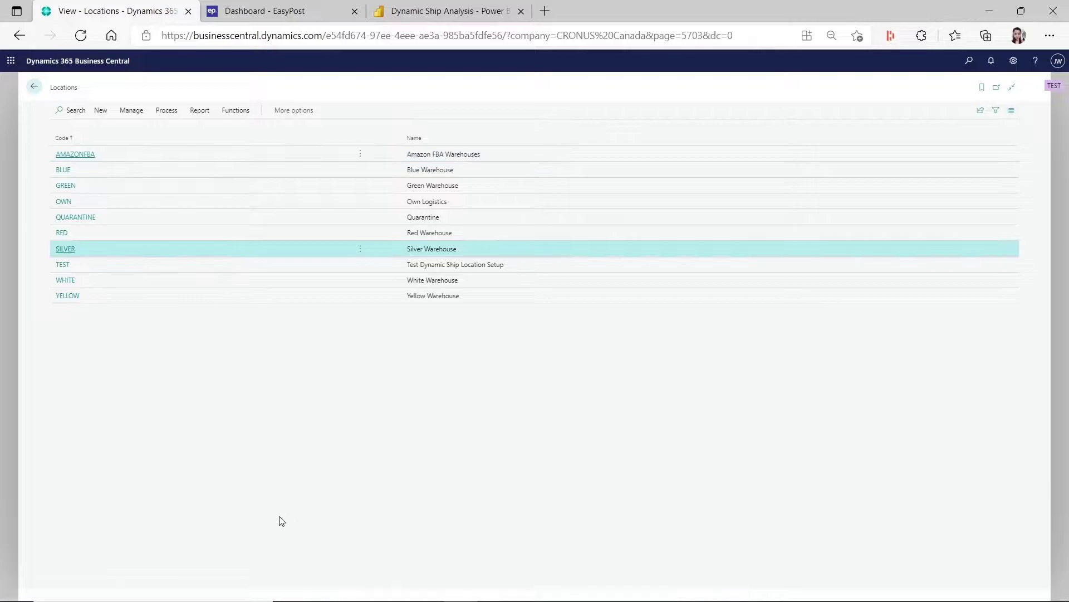
# Try to turn off Require Shipment for the SILVER location, and switch it back on
pyautogui.click(190, 460)
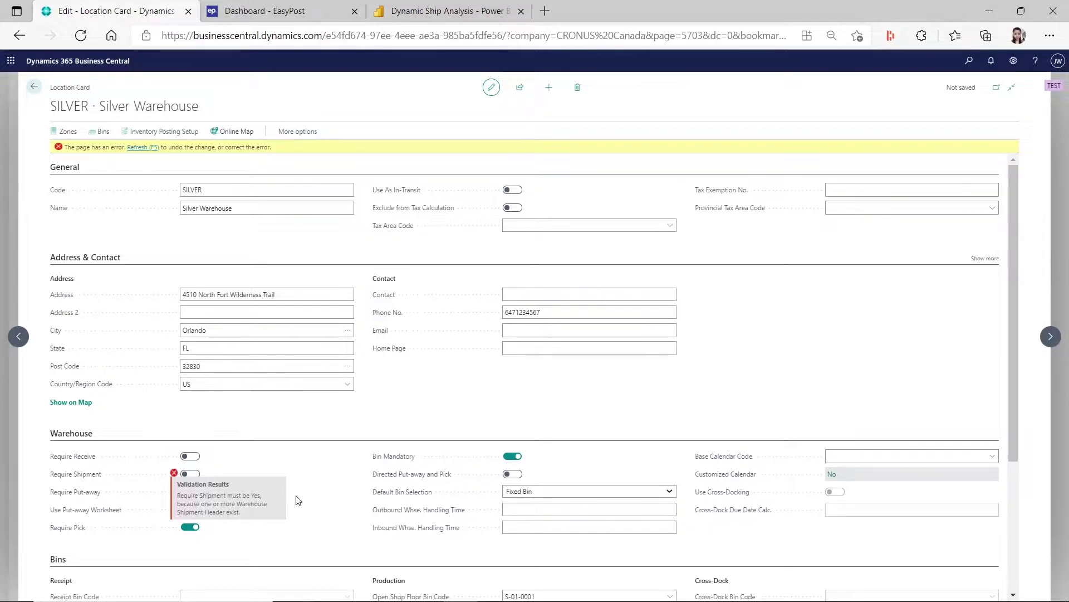
pyautogui.click(190, 474)
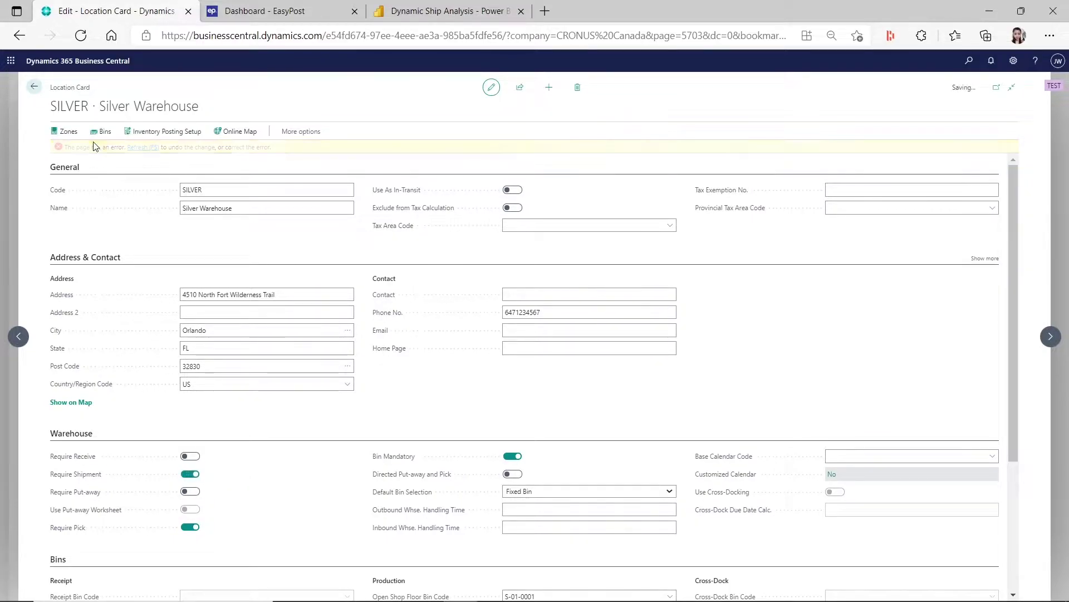
# Examine the warehouse settings on the RED location card and return to the Locations list
pyautogui.click(22, 335)
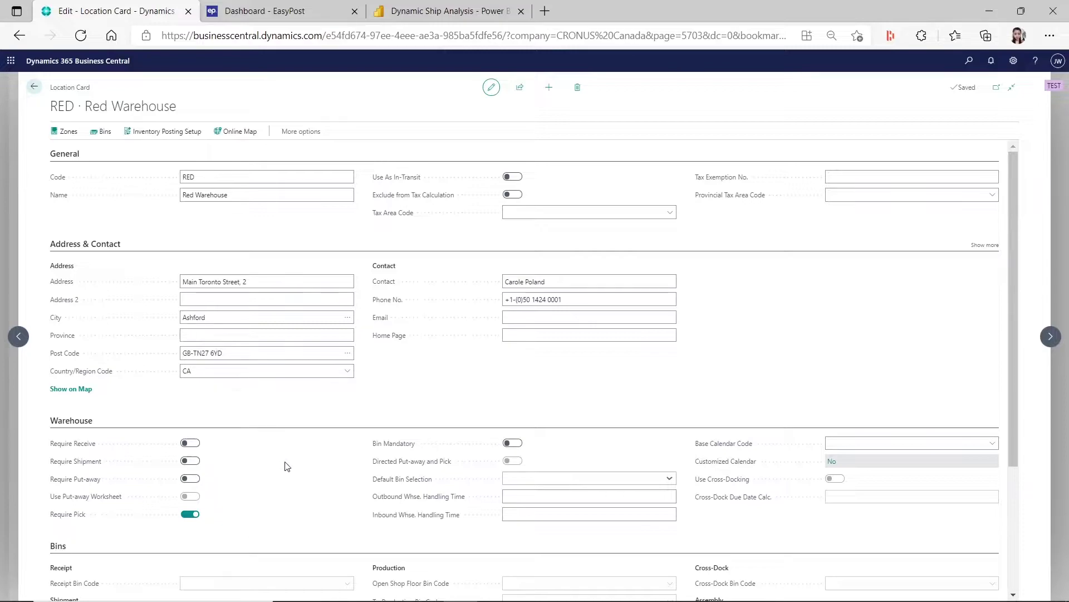
pyautogui.click(34, 87)
# Open the TEST location card and review its warehouse and bin settings and its Zones list
pyautogui.click(63, 265)
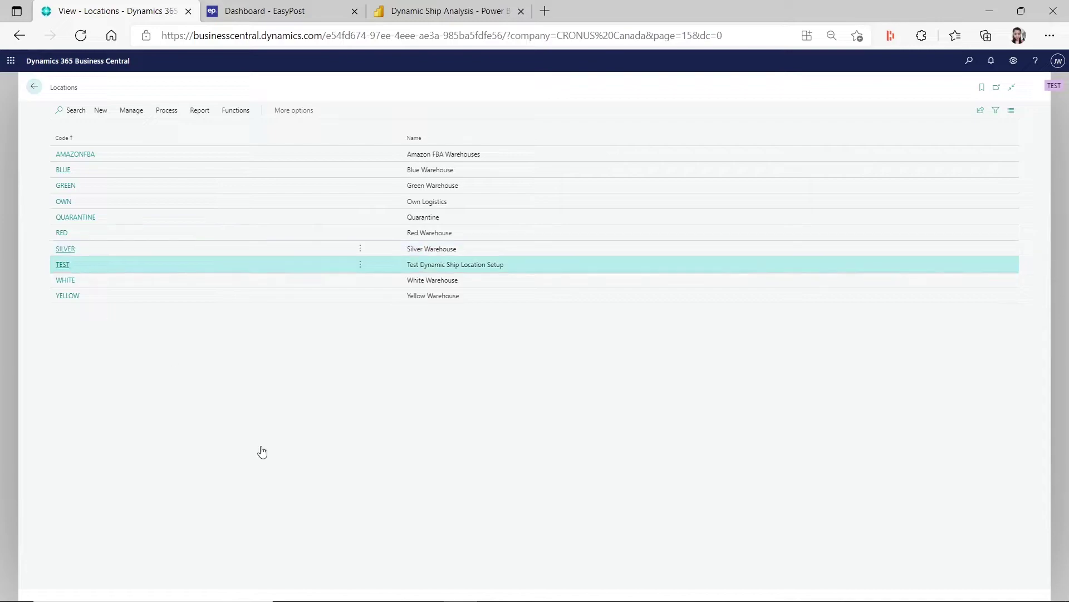
pyautogui.scroll(-2, 295, 462)
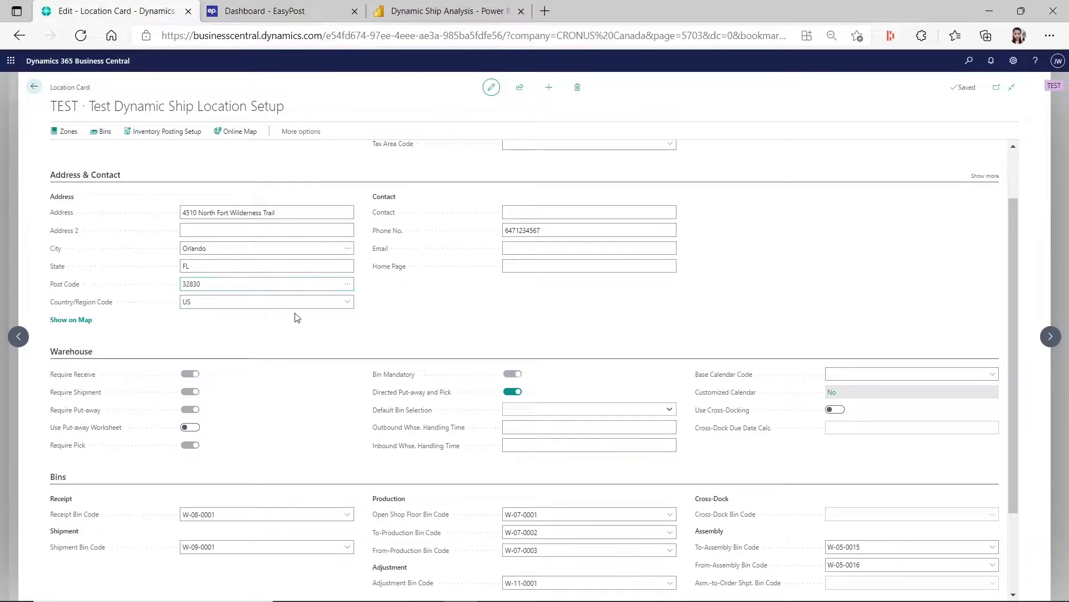
pyautogui.click(69, 138)
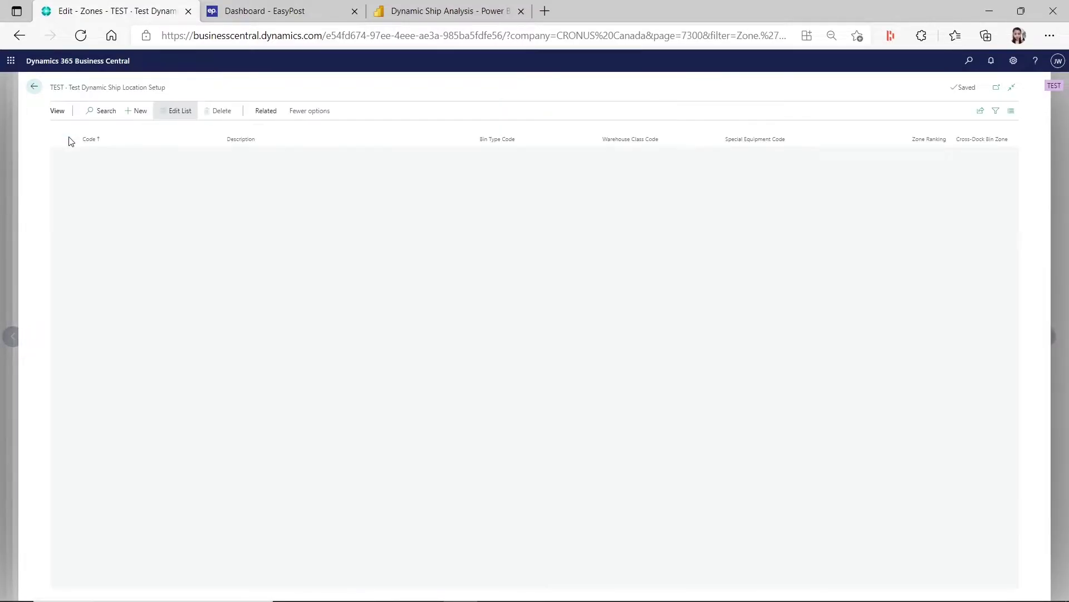
pyautogui.click(34, 86)
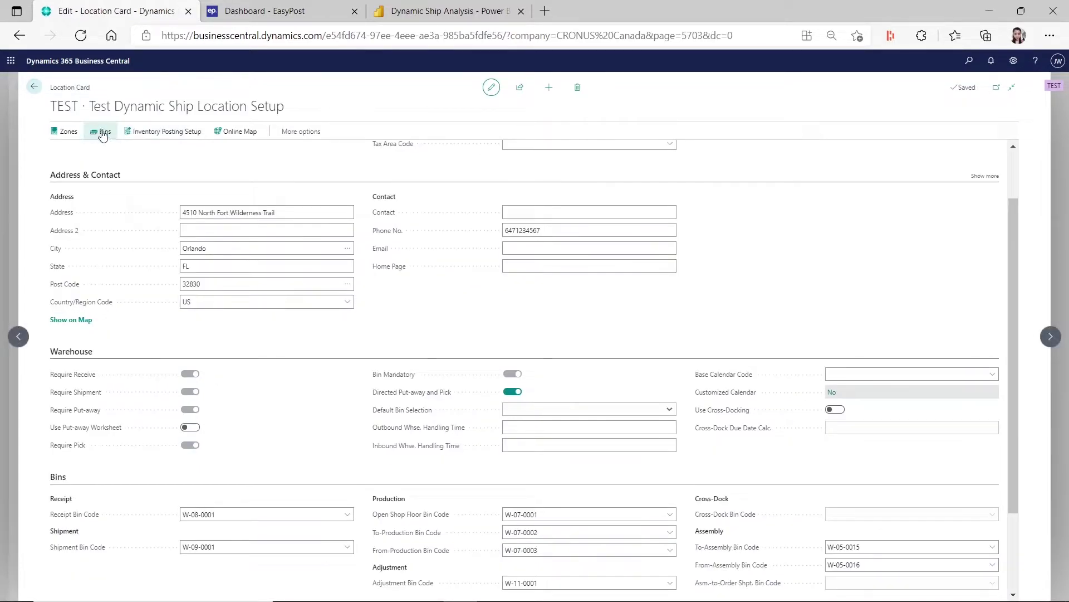
# Examine the bin types of the STAGE and SHIP zones in the TEST location's Zones list and return to the location card
pyautogui.click(68, 131)
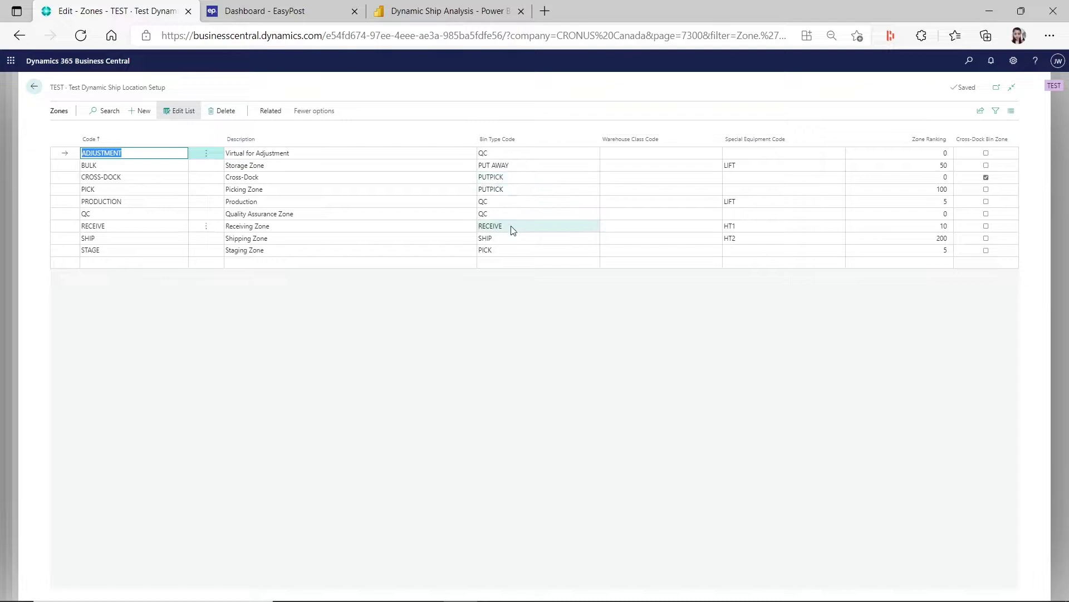
pyautogui.click(514, 251)
pyautogui.click(510, 237)
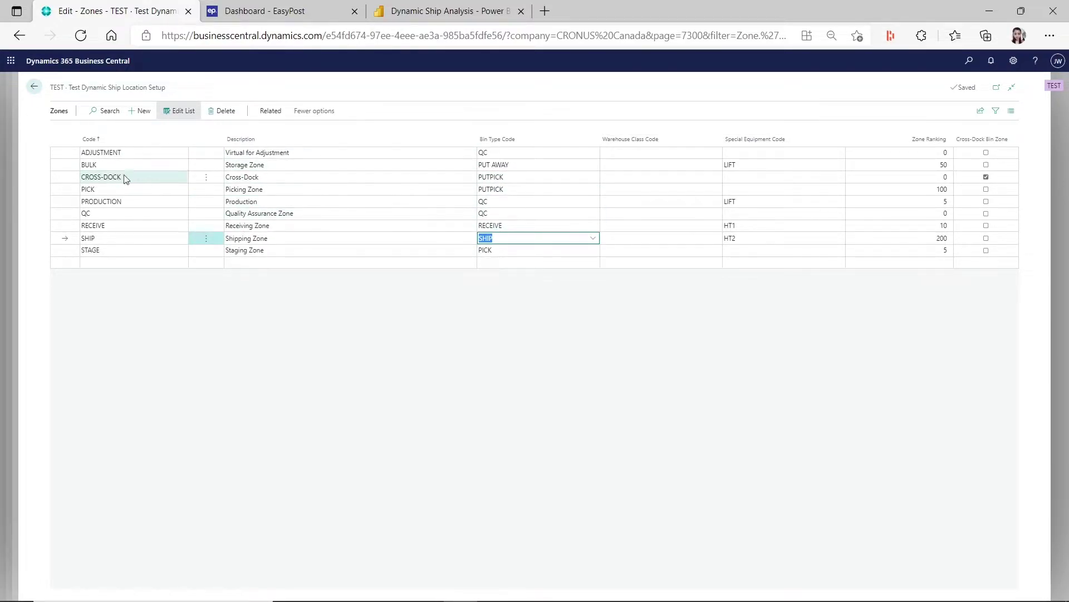
pyautogui.click(34, 86)
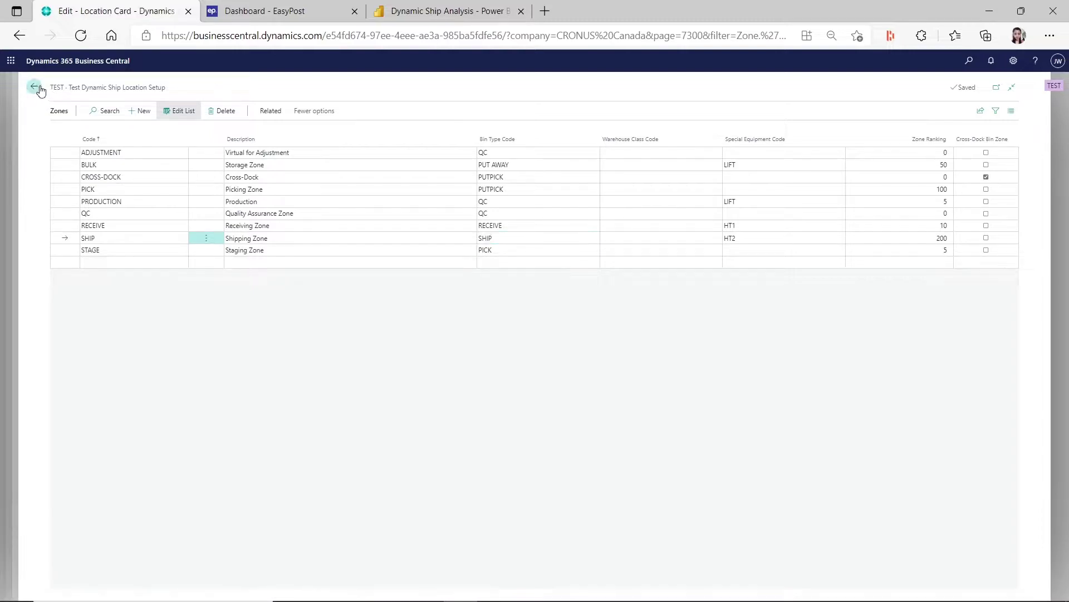
# View the bins assigned to the PICK zone of the TEST location and return to its Zones list
pyautogui.click(64, 130)
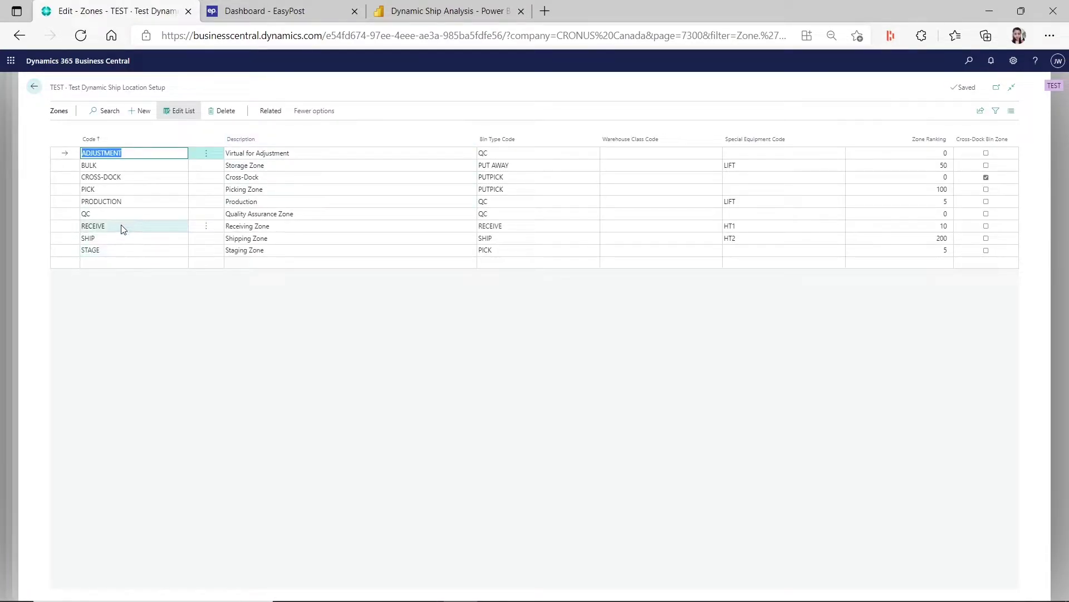
pyautogui.click(112, 192)
pyautogui.click(271, 111)
pyautogui.click(73, 131)
pyautogui.click(99, 154)
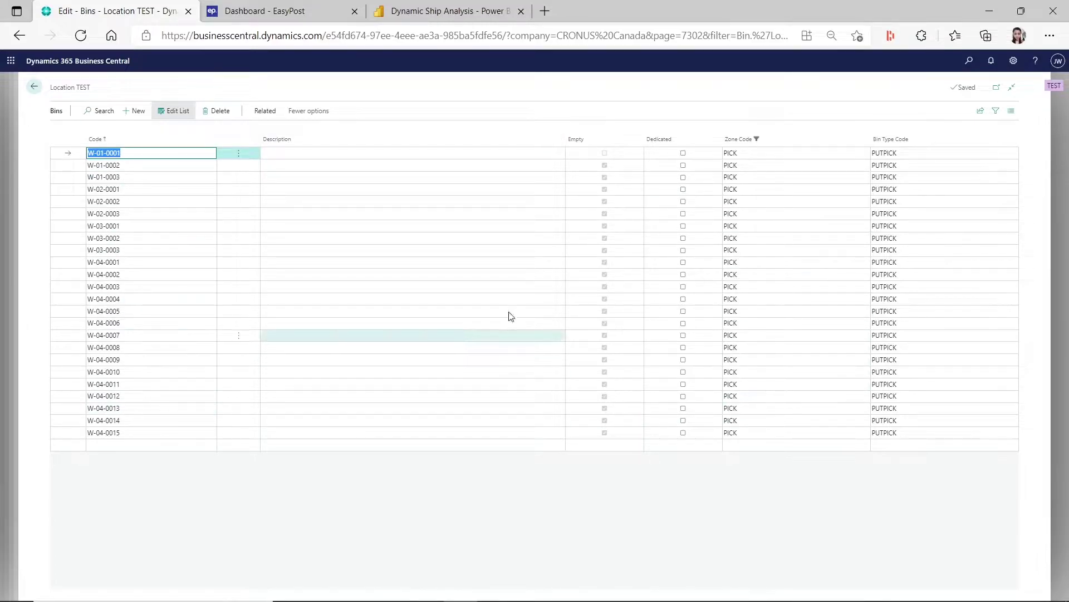
pyautogui.click(34, 87)
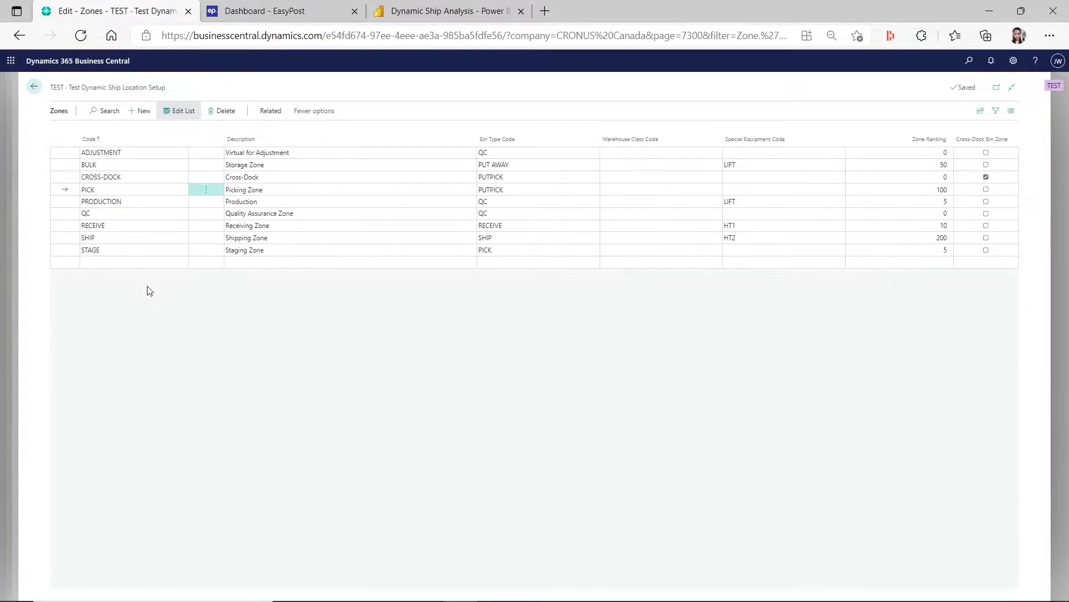
# View the bins assigned to the SHIP zone of the TEST location and return to its Zones list
pyautogui.click(118, 235)
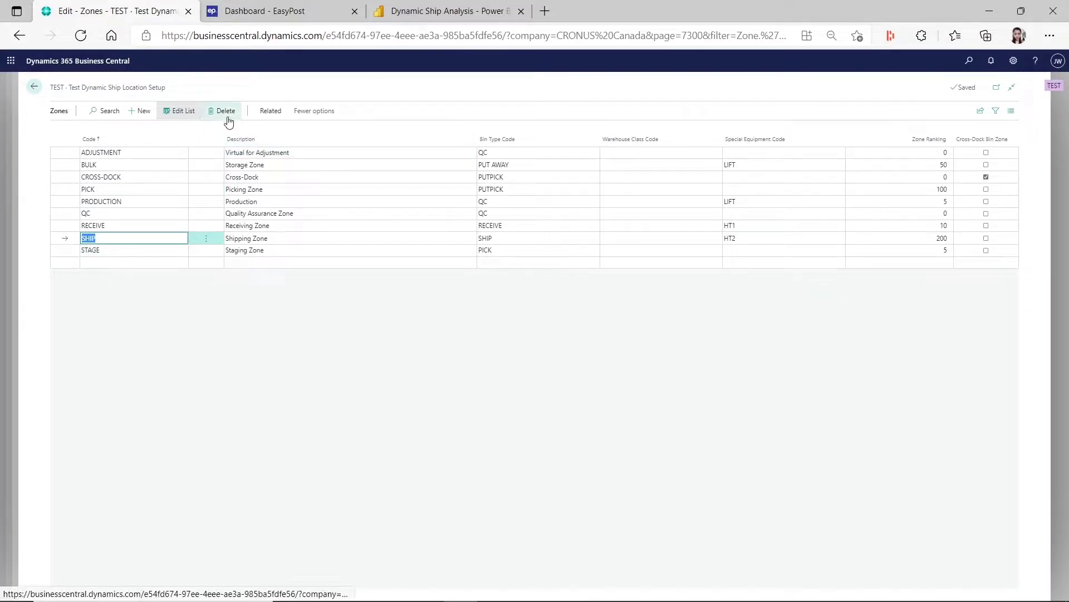
pyautogui.click(264, 115)
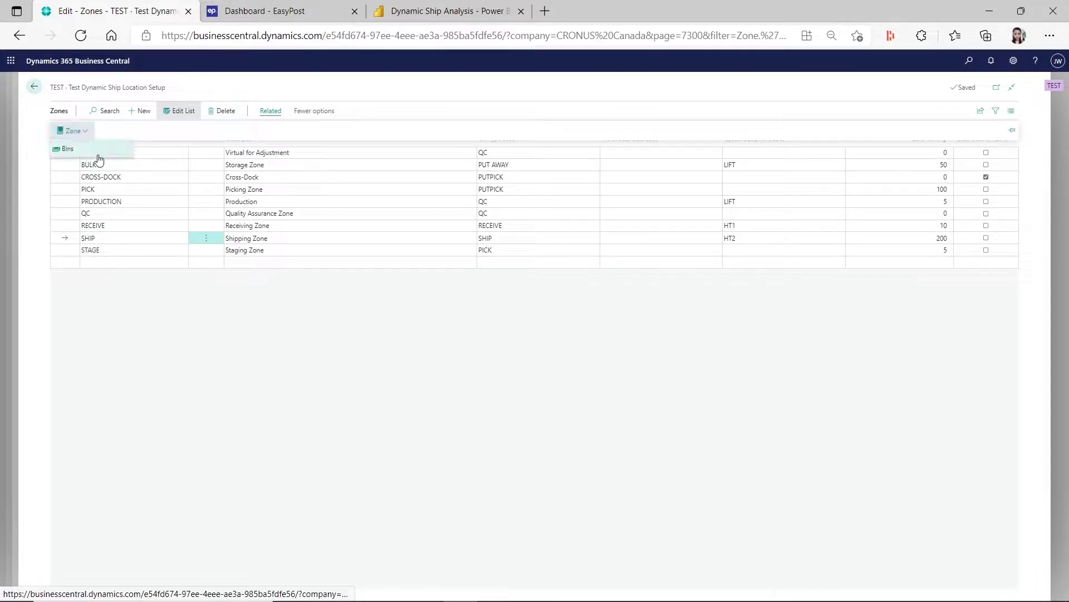
pyautogui.click(89, 162)
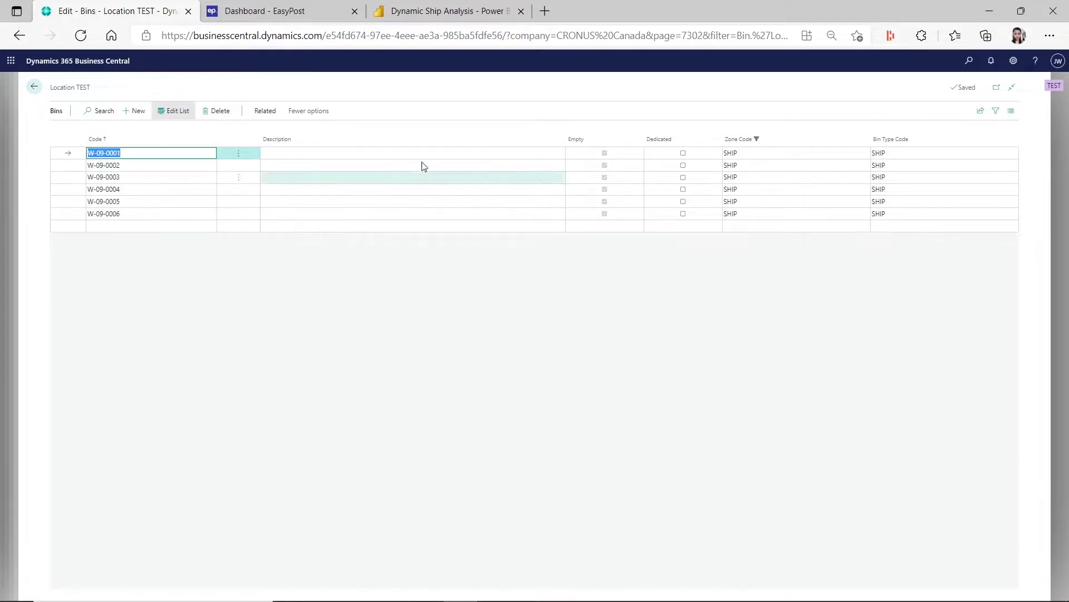
pyautogui.click(34, 87)
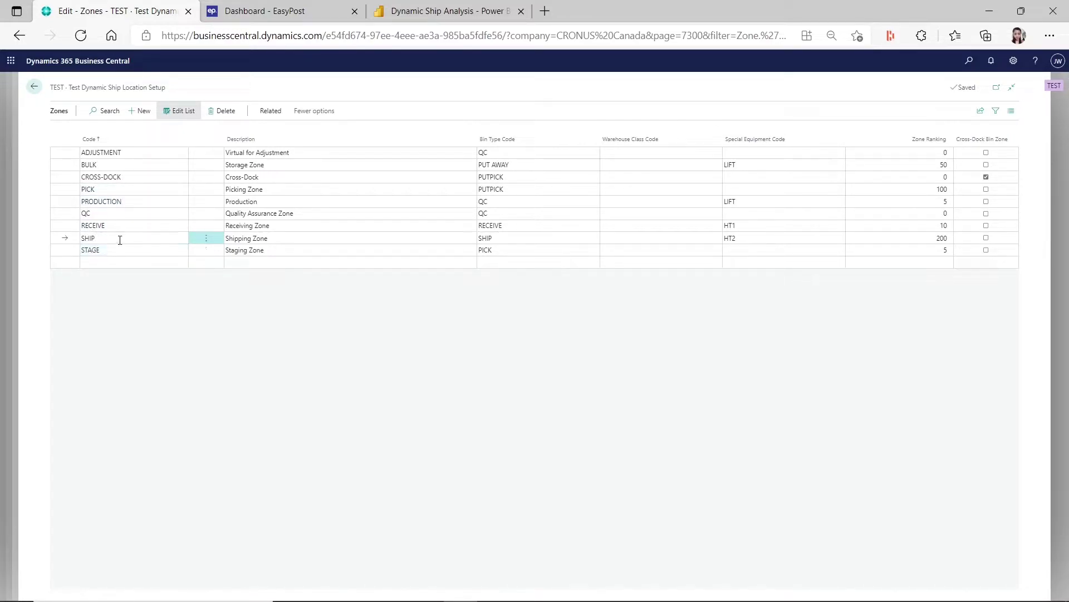
# Leave the TEST location and the Locations list for the home page and open Dynamic Ship Setup
pyautogui.click(34, 87)
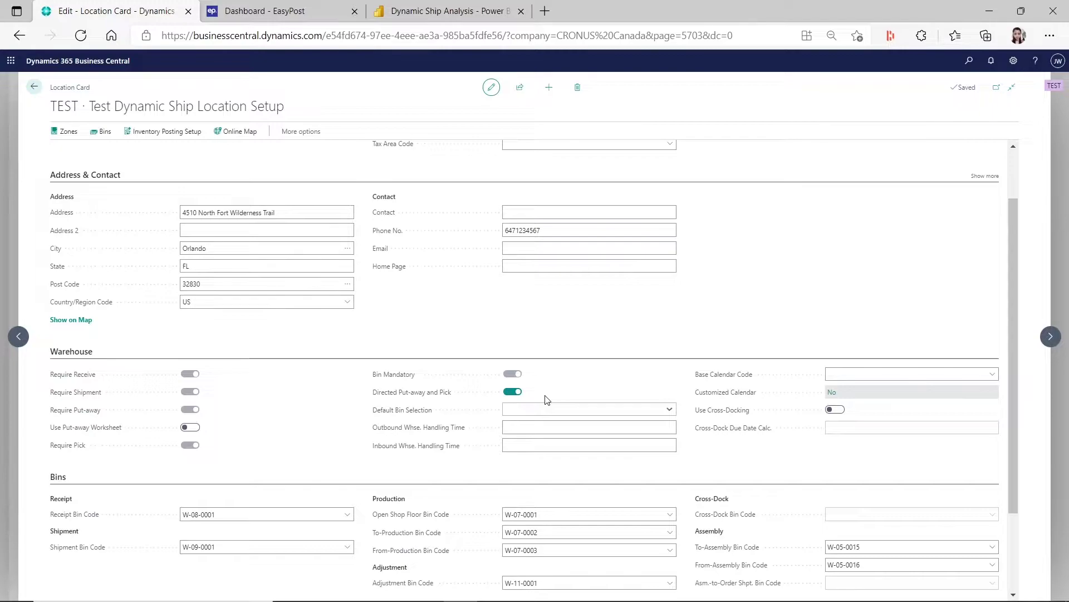
pyautogui.click(35, 86)
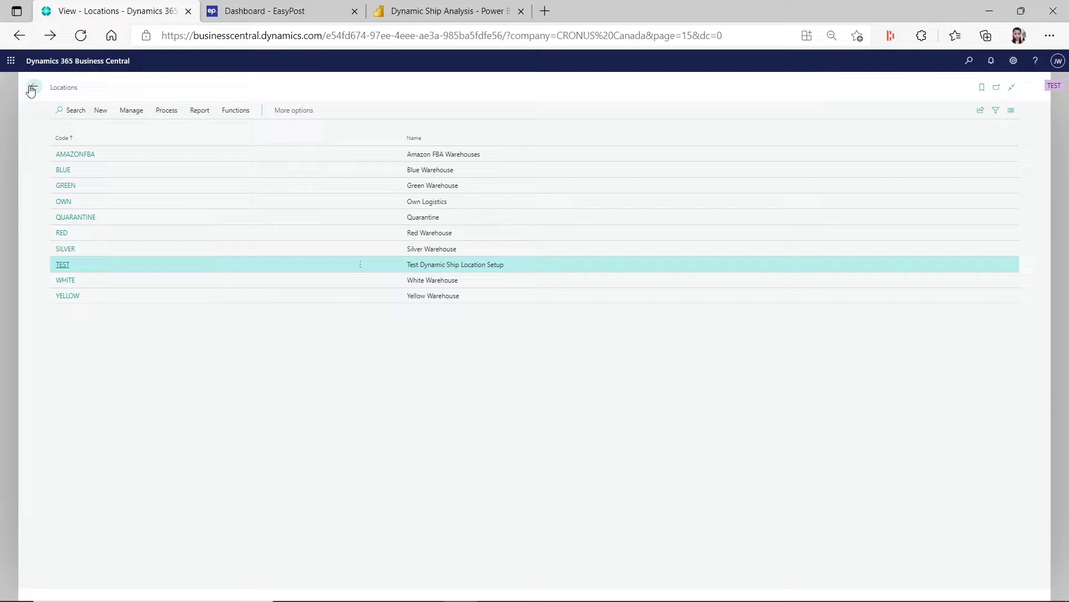
pyautogui.click(34, 87)
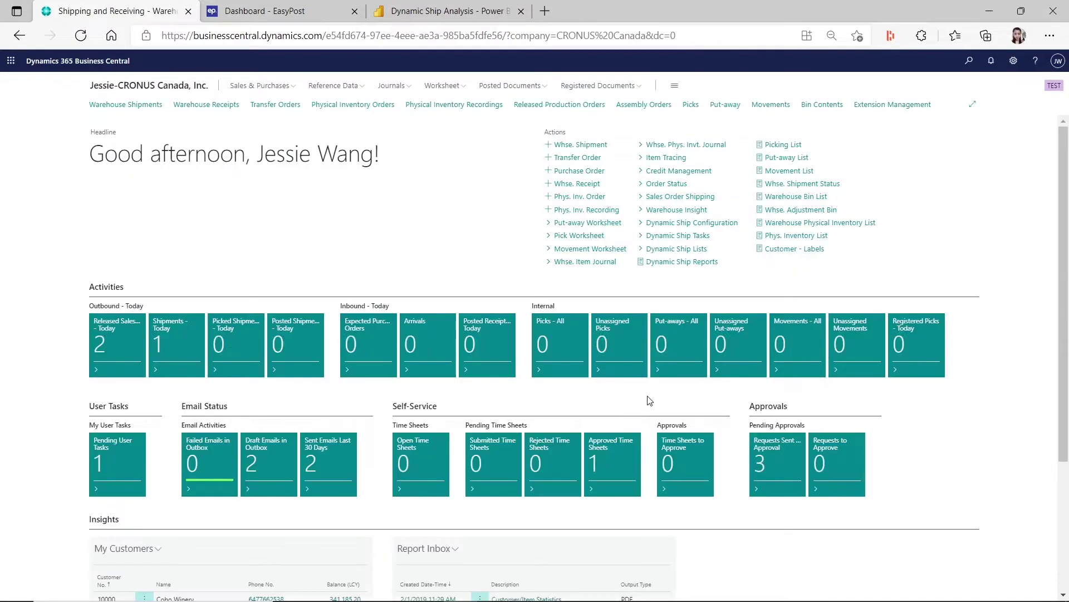
pyautogui.click(710, 237)
pyautogui.click(728, 222)
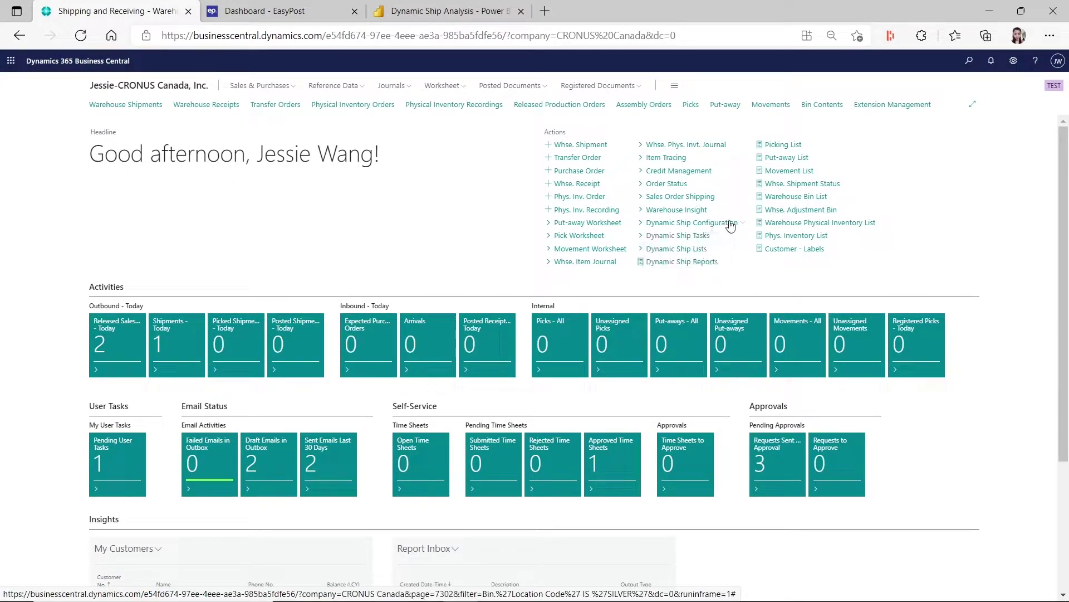
pyautogui.moveTo(728, 240)
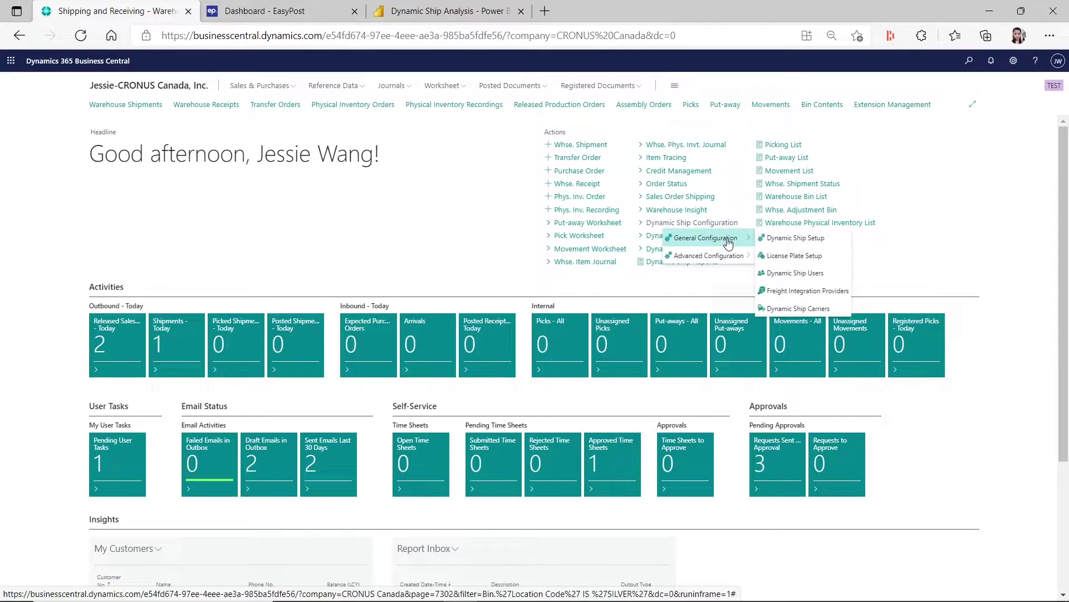
pyautogui.click(780, 237)
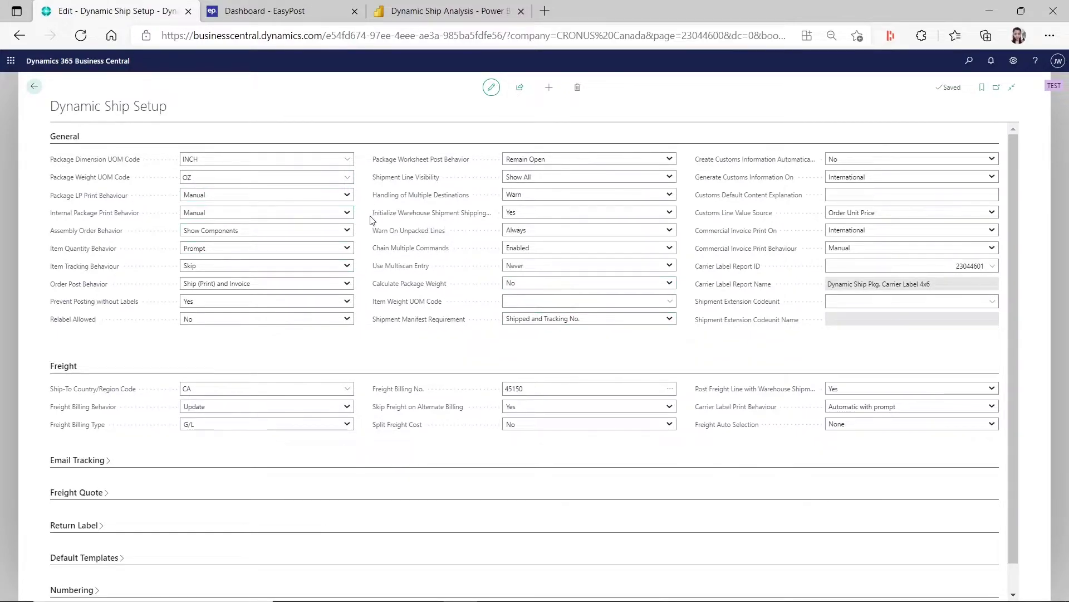
# Review the description and available choices of the Initialize Warehouse Shipment Shipping Agent setting without changing it
pyautogui.click(546, 218)
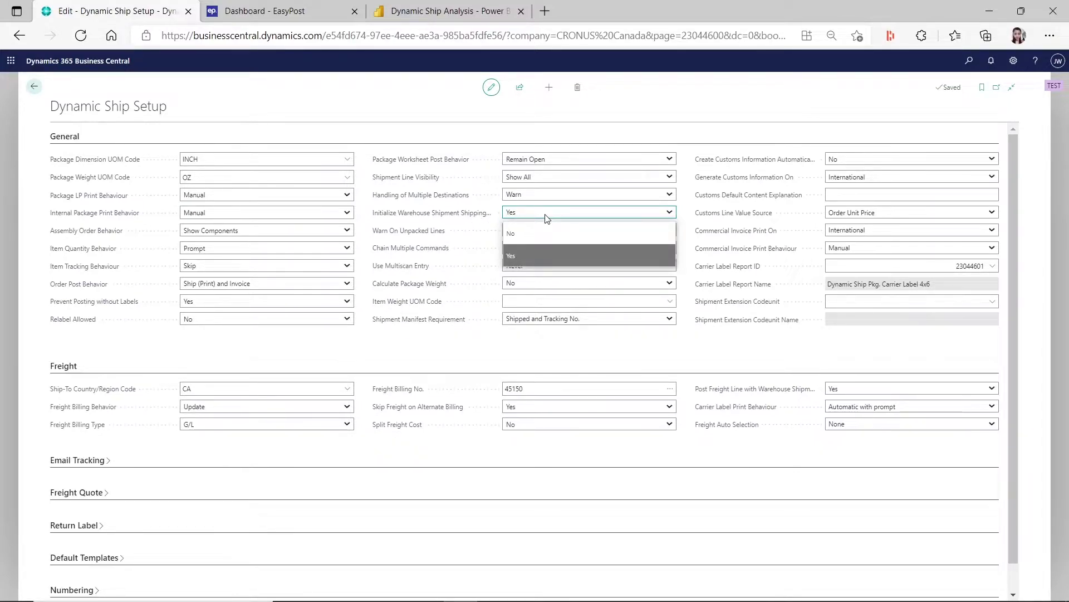
pyautogui.moveTo(479, 218)
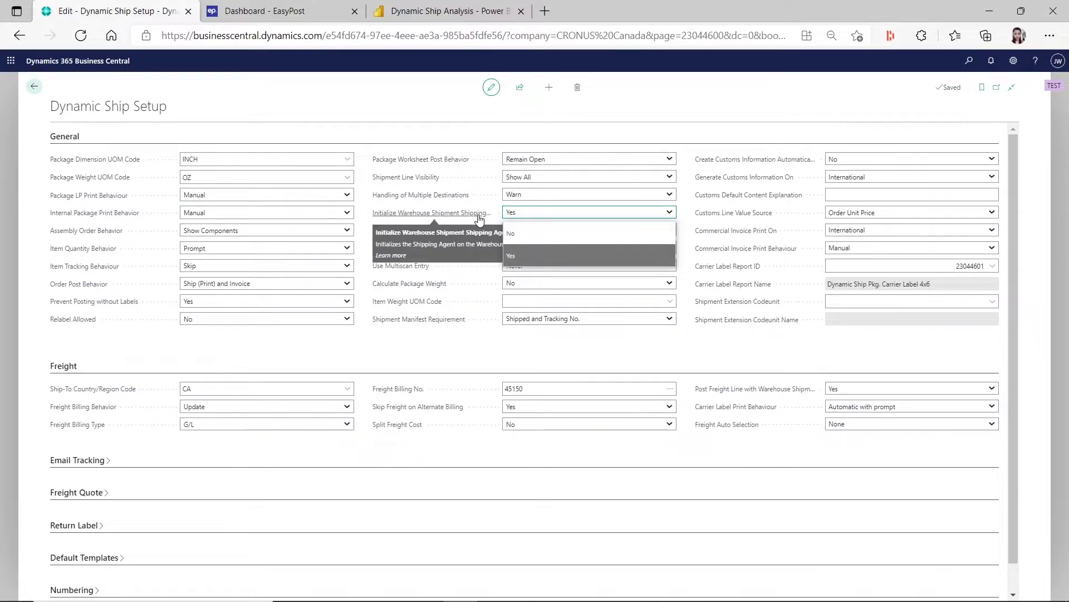
pyautogui.click(689, 223)
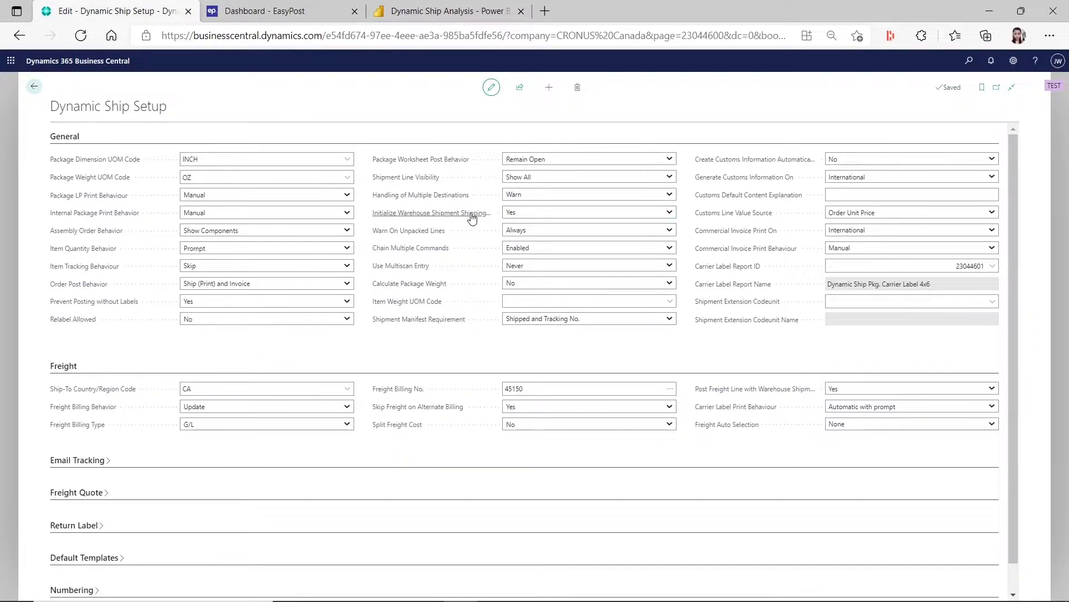
pyautogui.moveTo(473, 217)
pyautogui.click(560, 217)
pyautogui.click(560, 215)
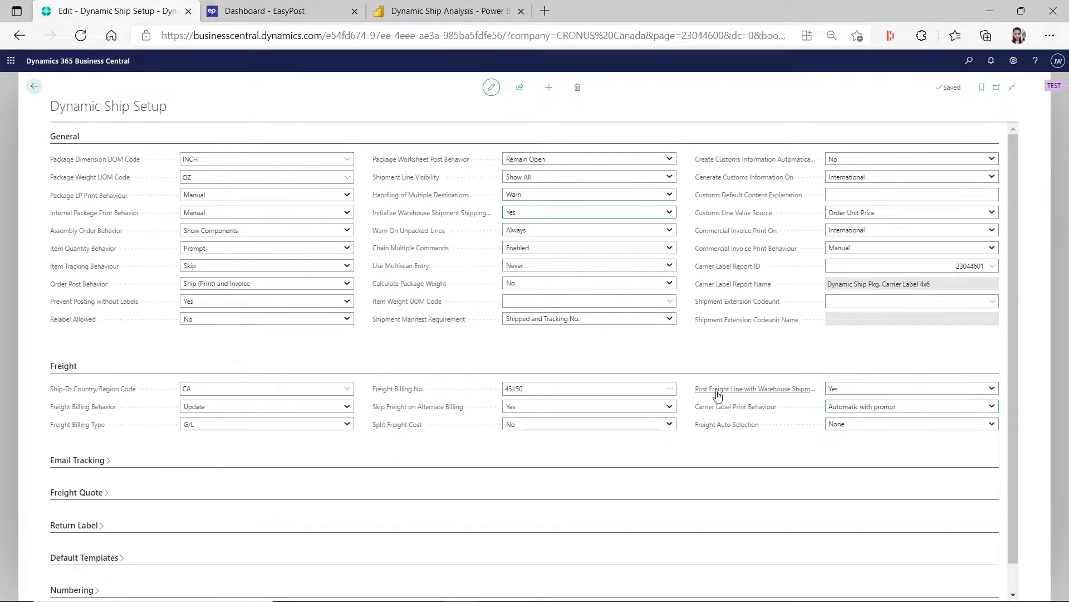
# Review the Post Freight Line with Warehouse Shipment choices and the Freight Billing No. setting, and close Dynamic Ship Setup
pyautogui.click(856, 391)
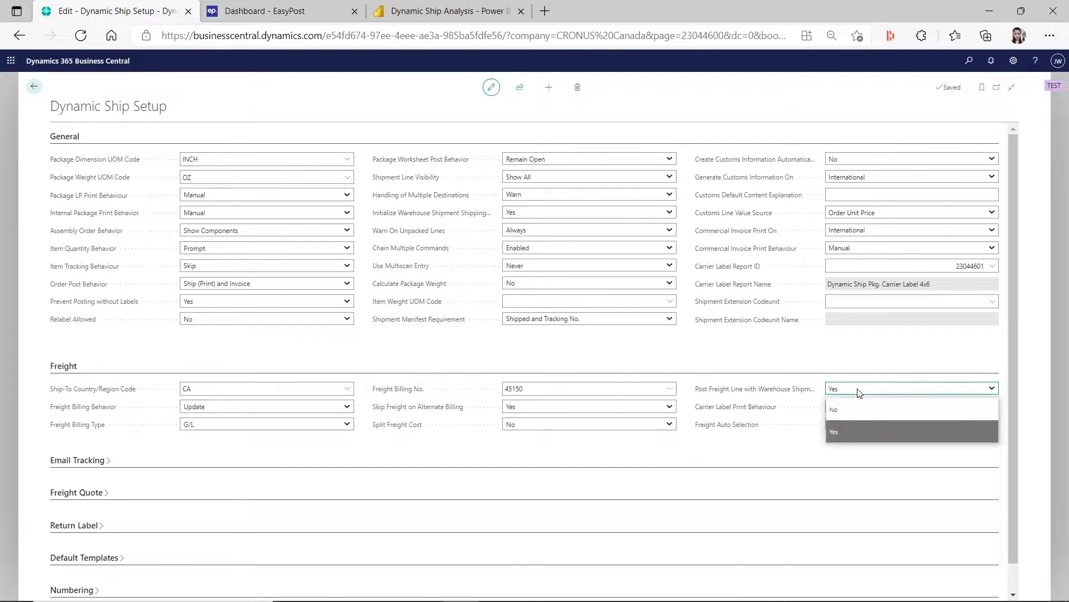
pyautogui.click(858, 391)
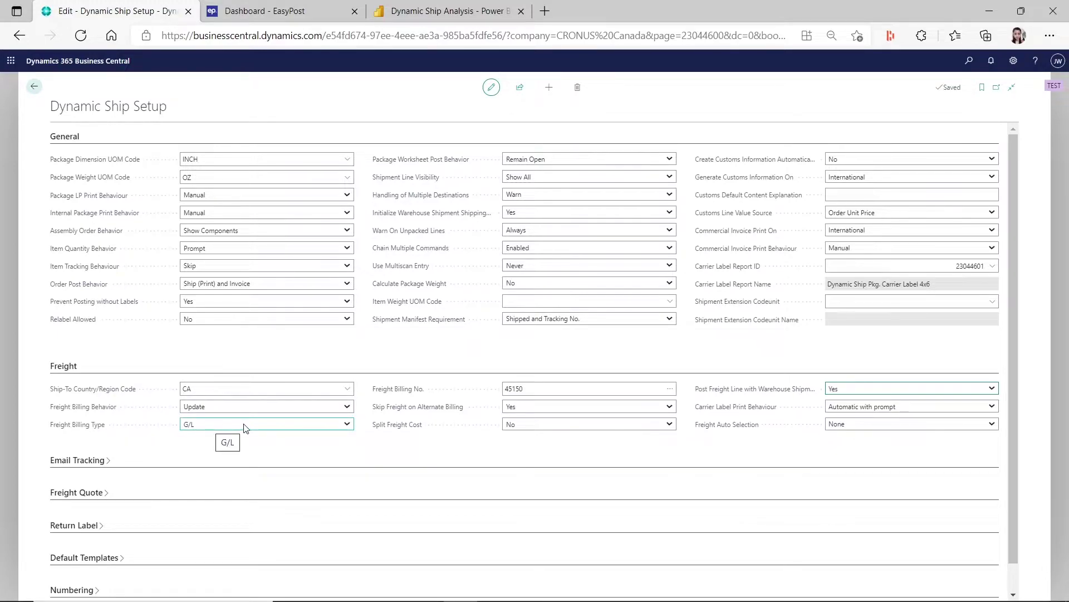
pyautogui.click(539, 388)
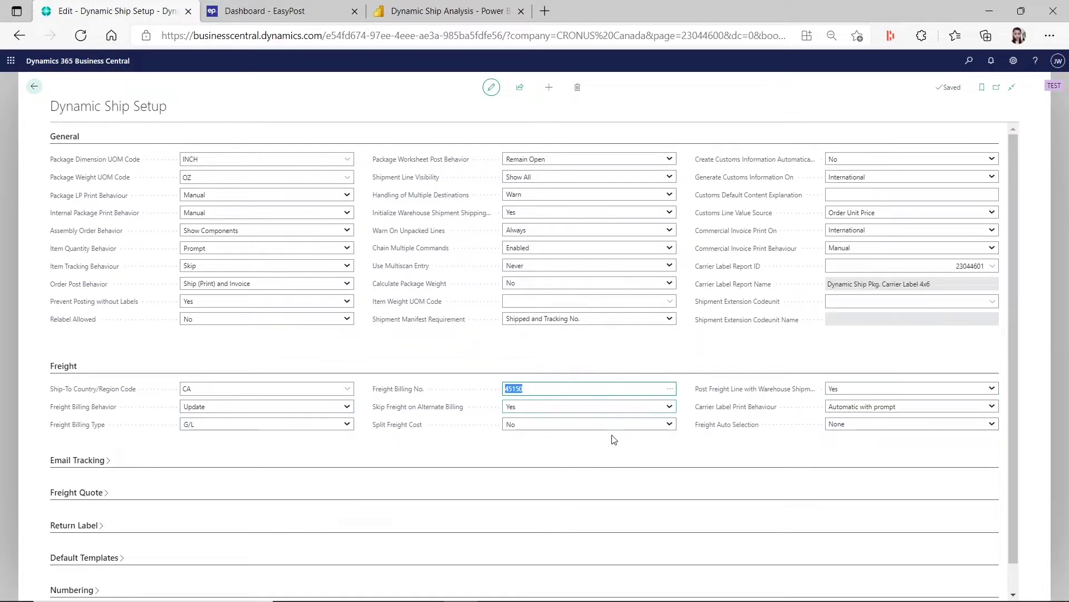
pyautogui.click(34, 86)
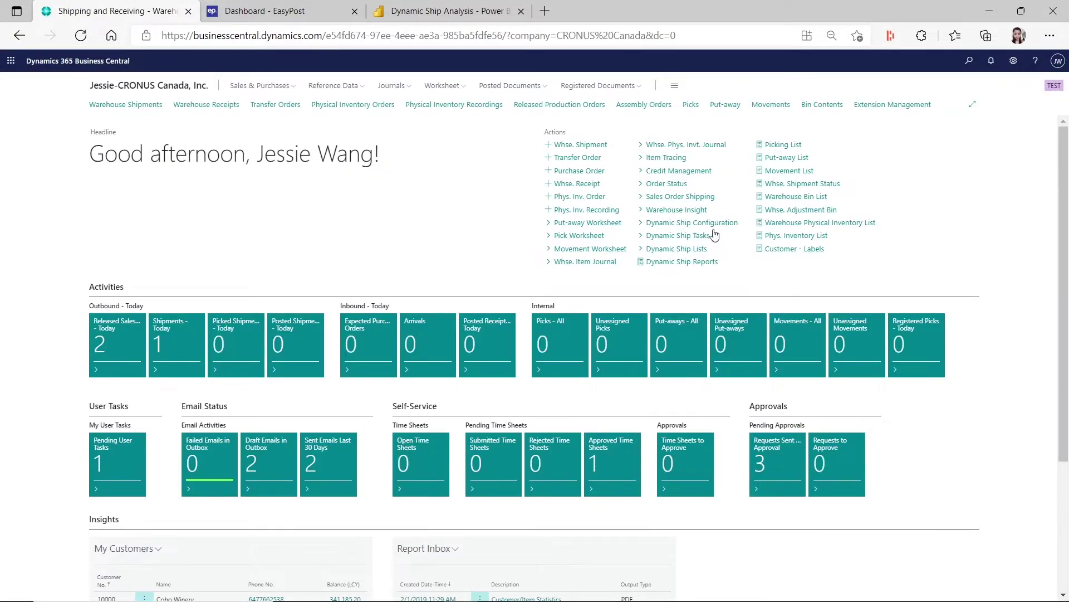
# Open the License Plate Setup from the Dynamic Ship general configuration, review it and return to the home page
pyautogui.click(740, 228)
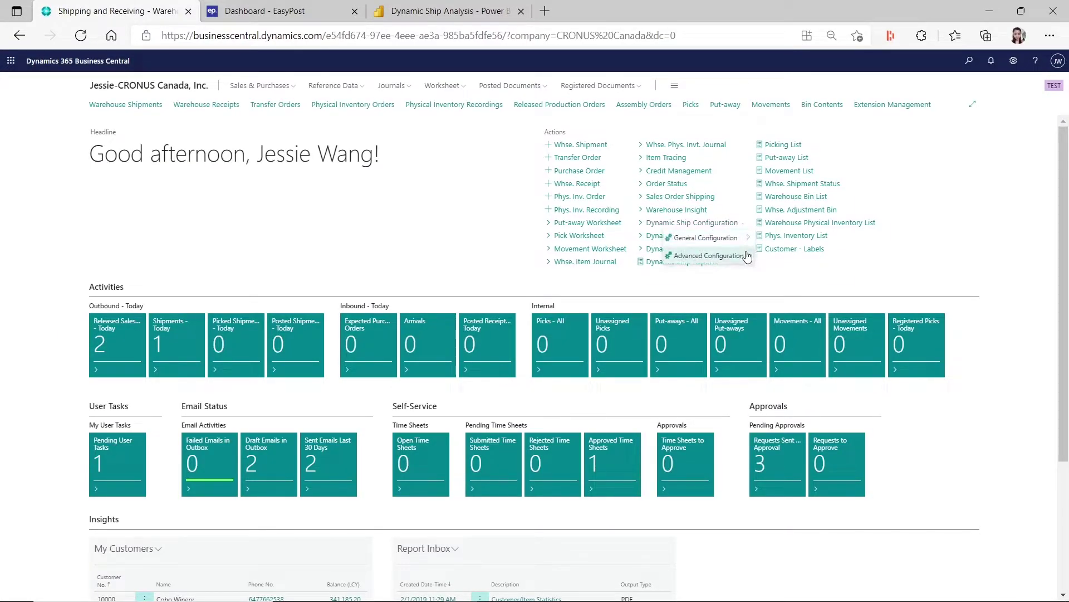
pyautogui.moveTo(742, 245)
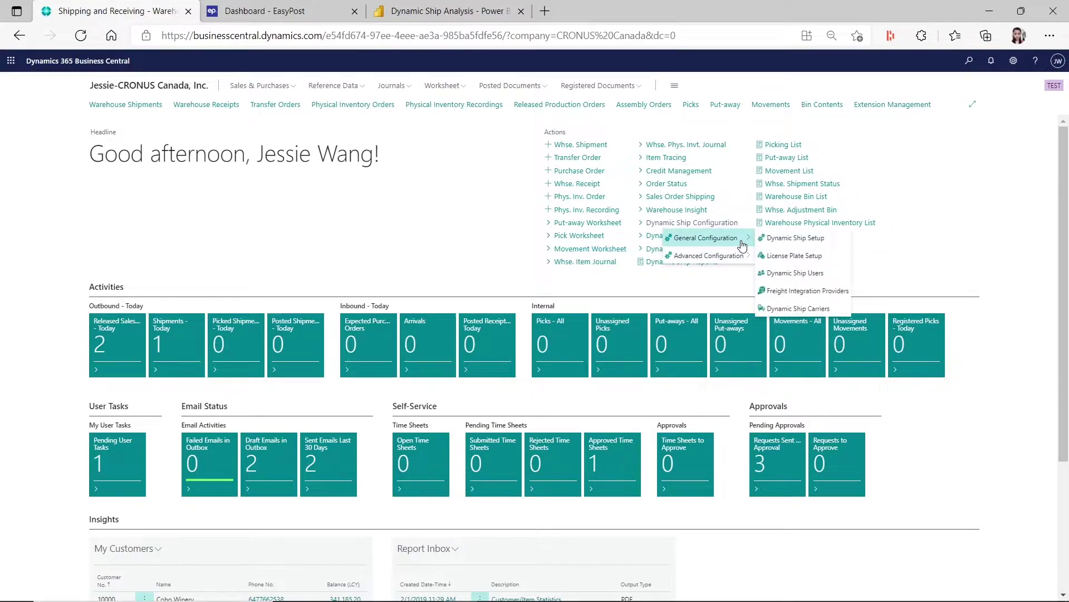
pyautogui.click(802, 256)
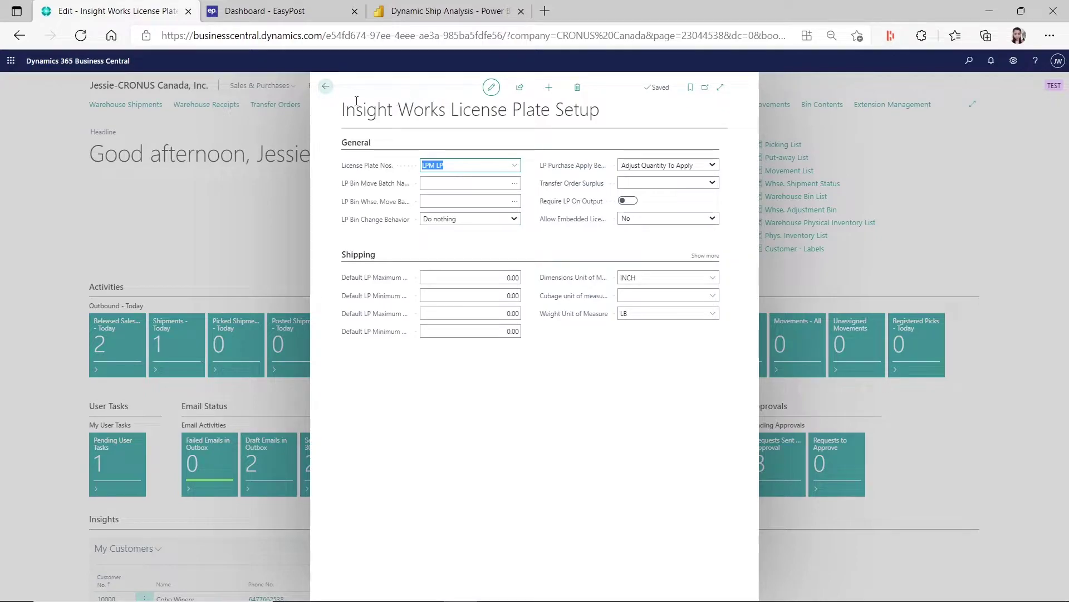
pyautogui.click(325, 85)
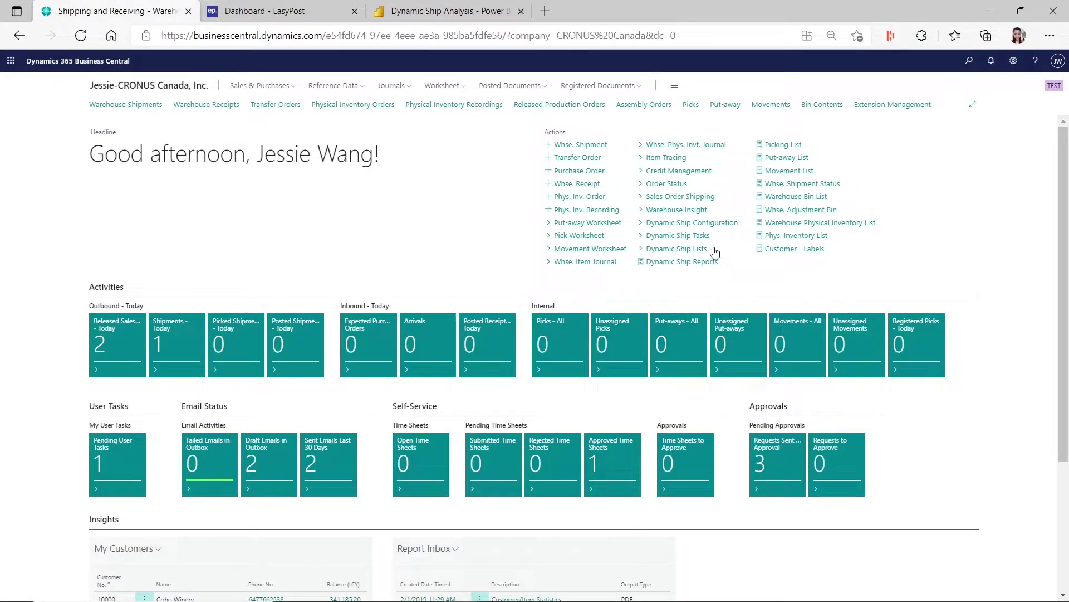
# Open the Insight Works License Plates list, review it and return to the home page
pyautogui.click(713, 240)
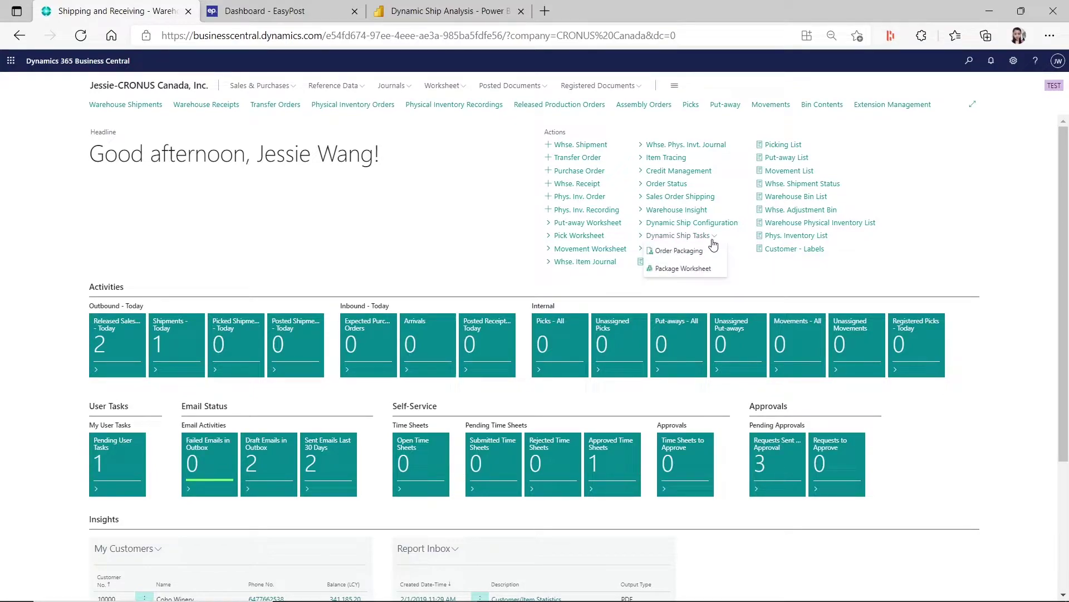
pyautogui.click(726, 224)
pyautogui.moveTo(730, 260)
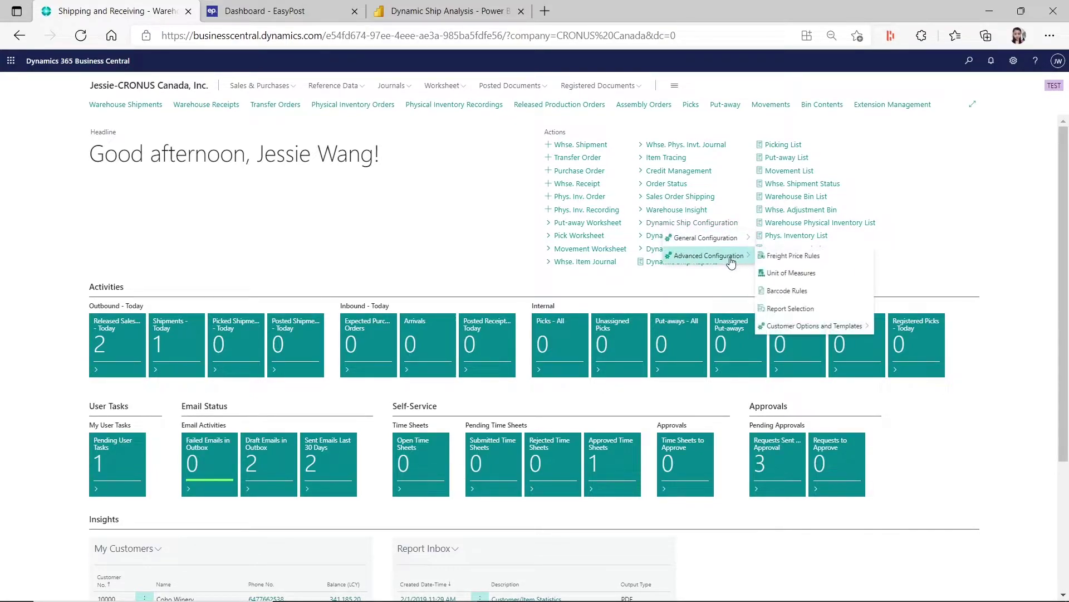
pyautogui.click(956, 272)
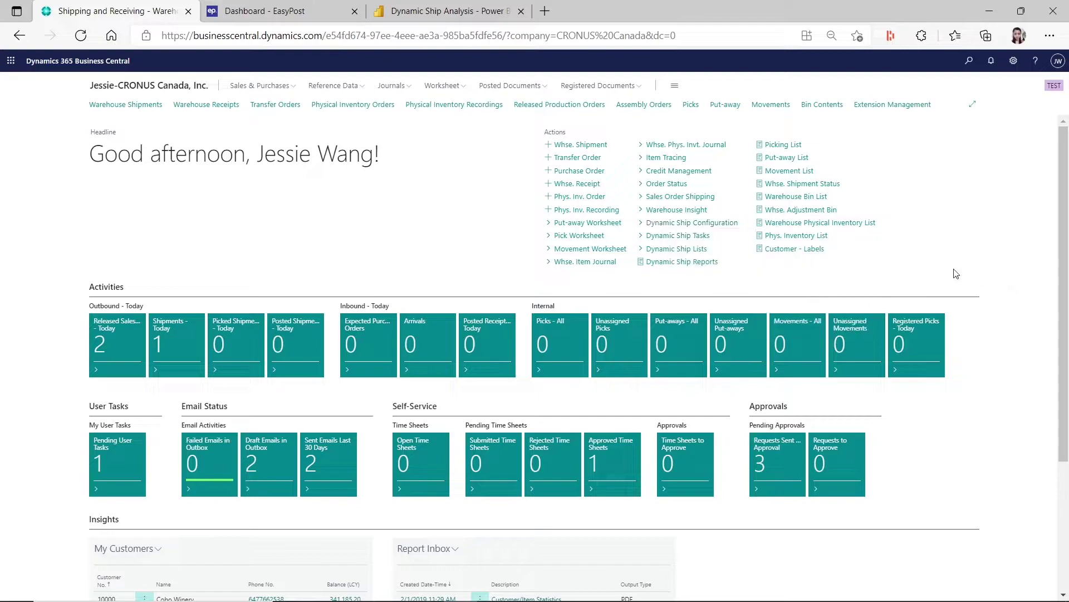
pyautogui.click(710, 252)
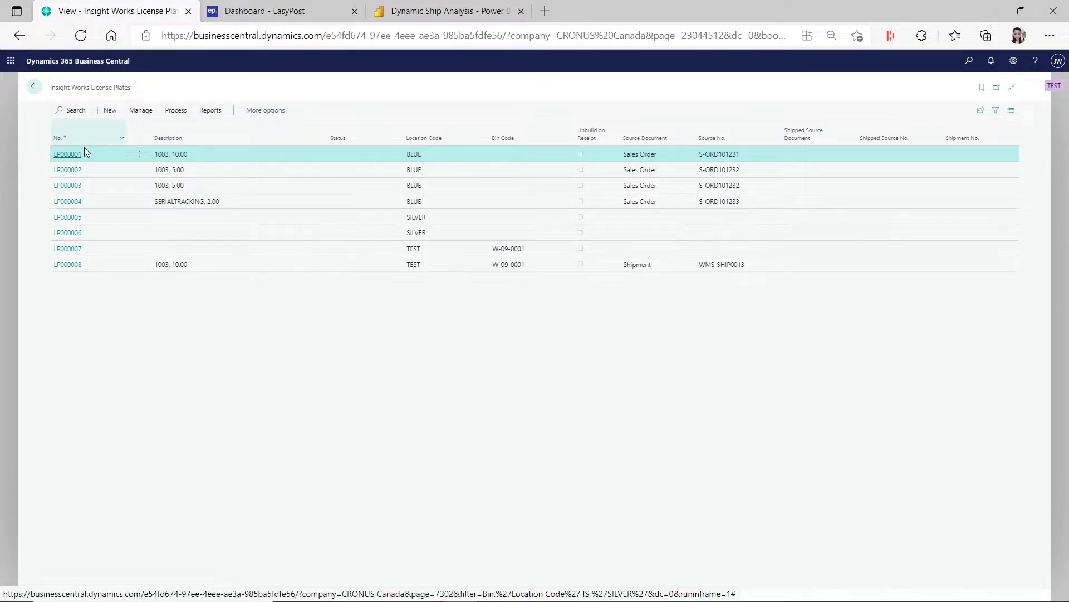
pyautogui.click(32, 88)
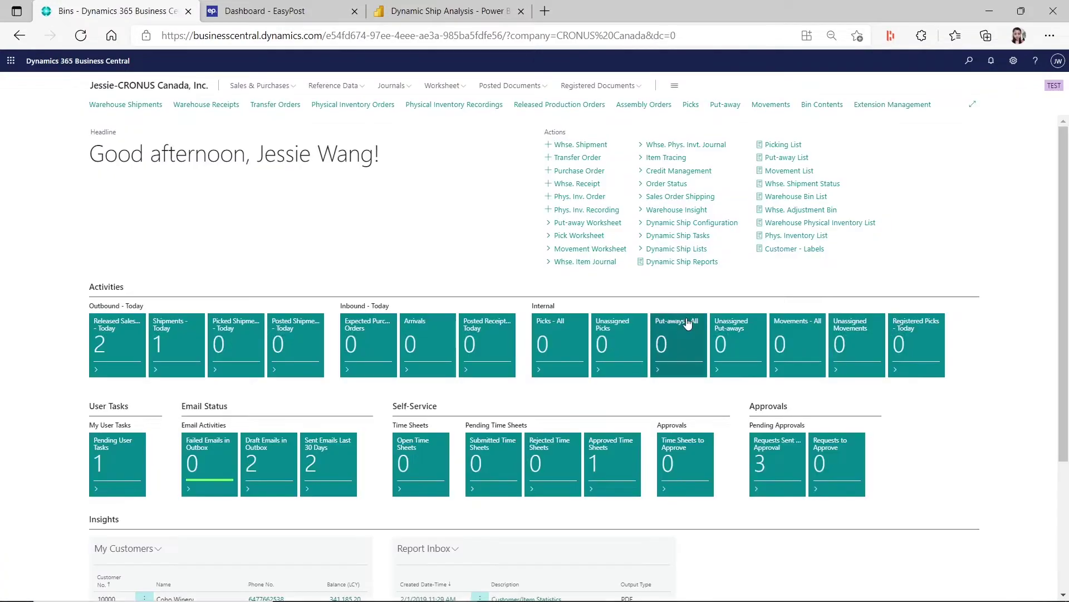
# Open the License Plate Templates from the Dynamic Ship advanced configuration's customer options, review them and return to the home page
pyautogui.click(735, 225)
pyautogui.moveTo(741, 244)
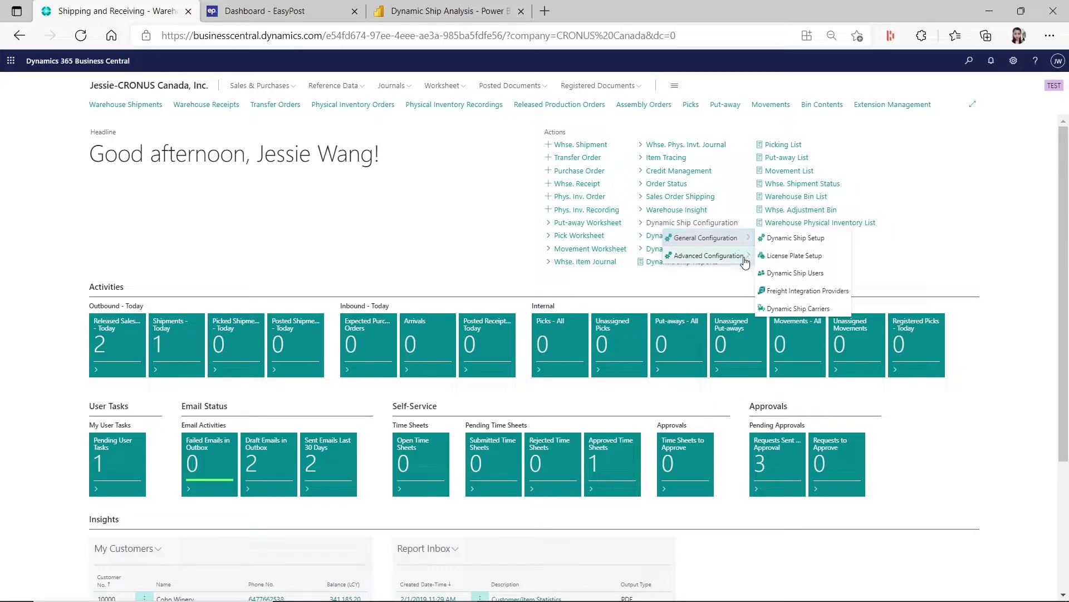
pyautogui.moveTo(744, 261)
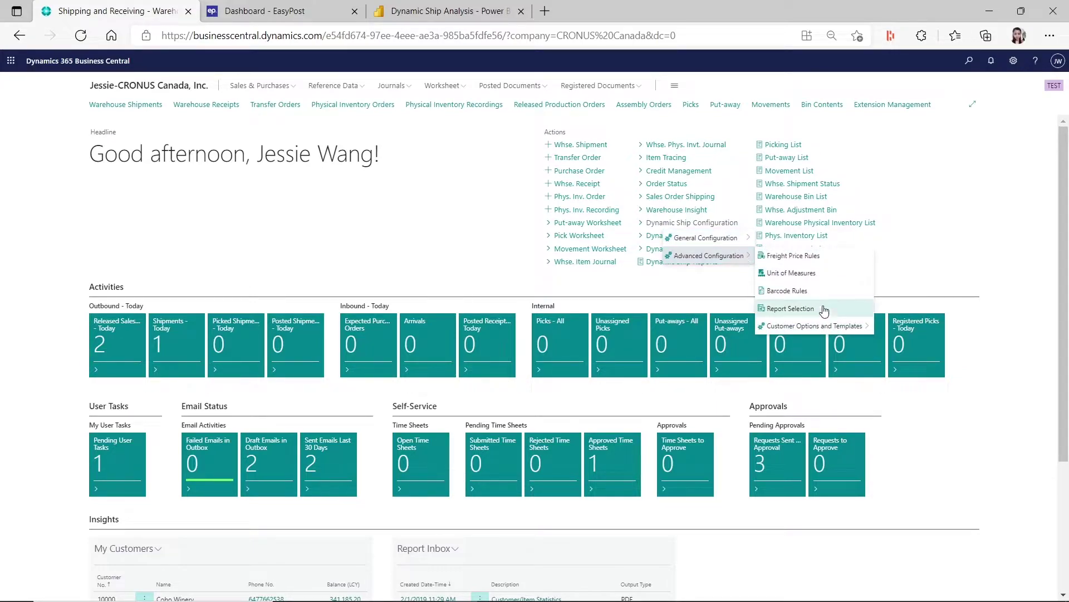
pyautogui.moveTo(827, 328)
pyautogui.click(890, 328)
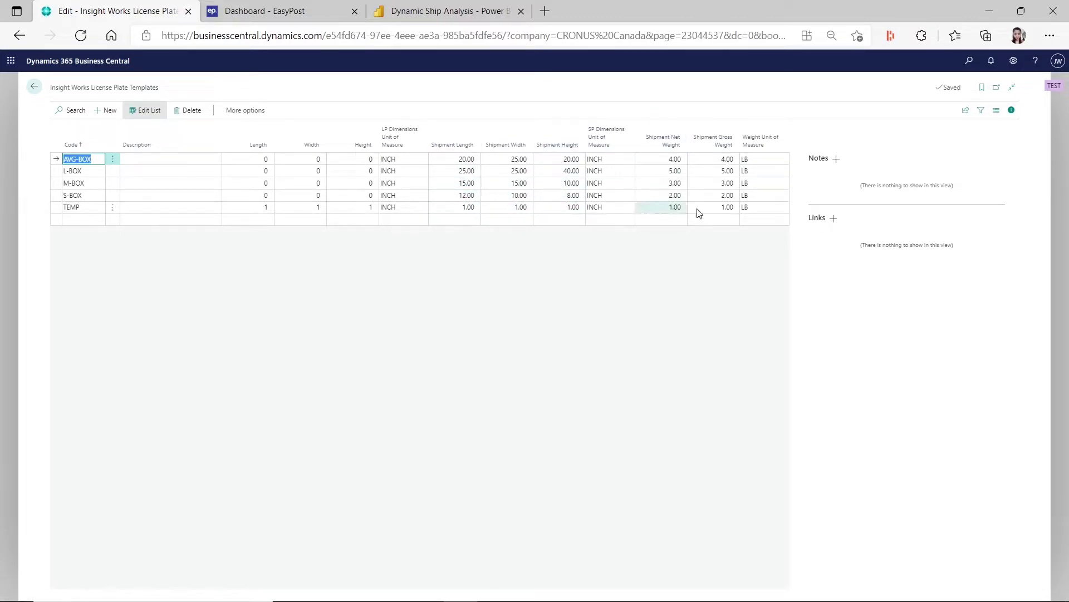
pyautogui.click(34, 86)
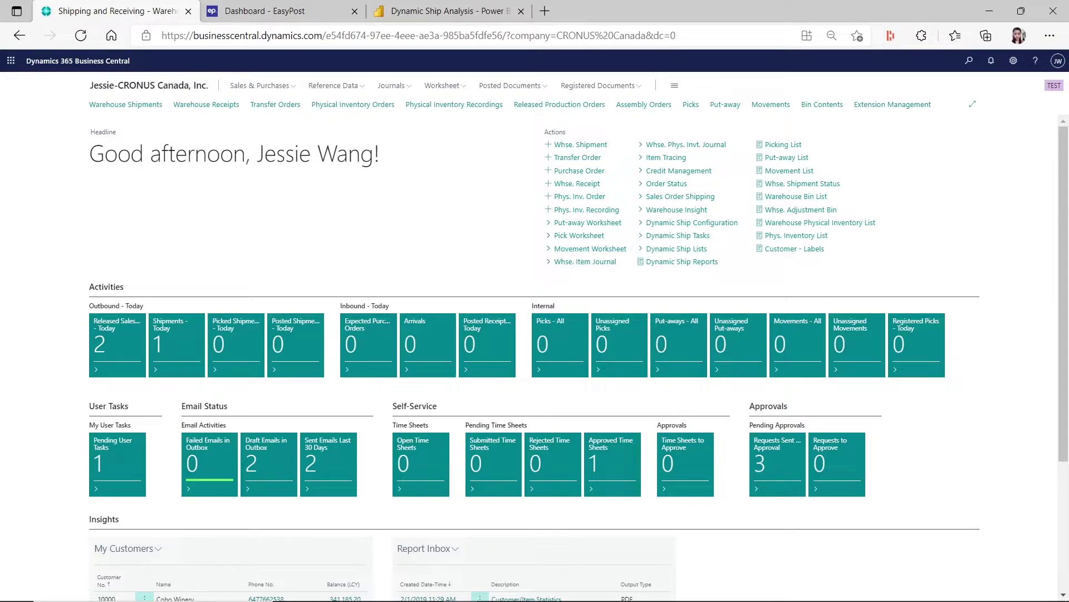
# Open the Dynamic Ship Carriers list from the Dynamic Ship general configuration and review the carriers
pyautogui.click(712, 224)
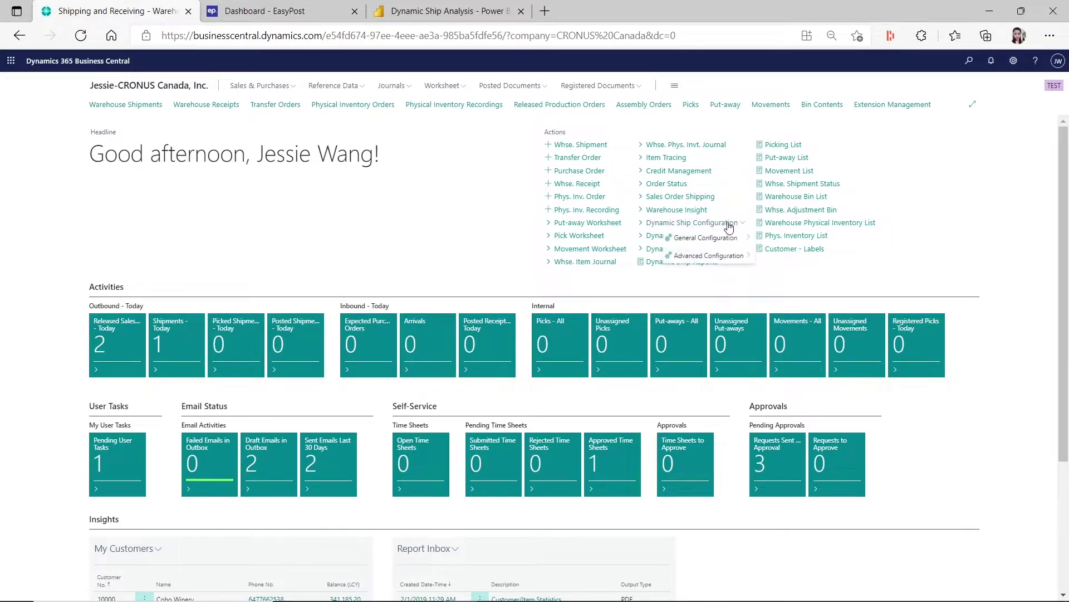
pyautogui.moveTo(726, 260)
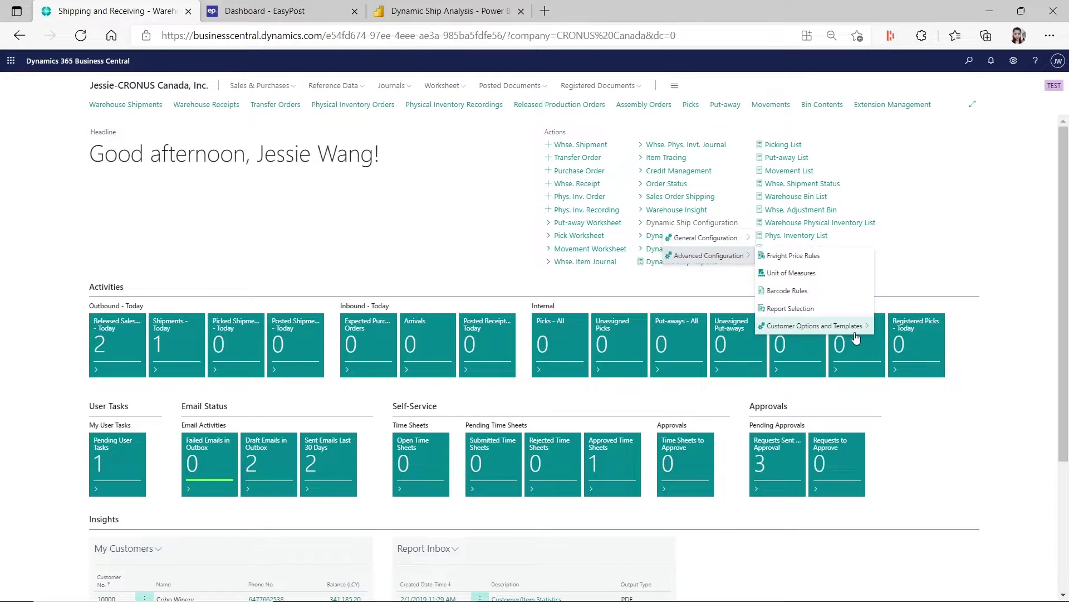
pyautogui.moveTo(855, 331)
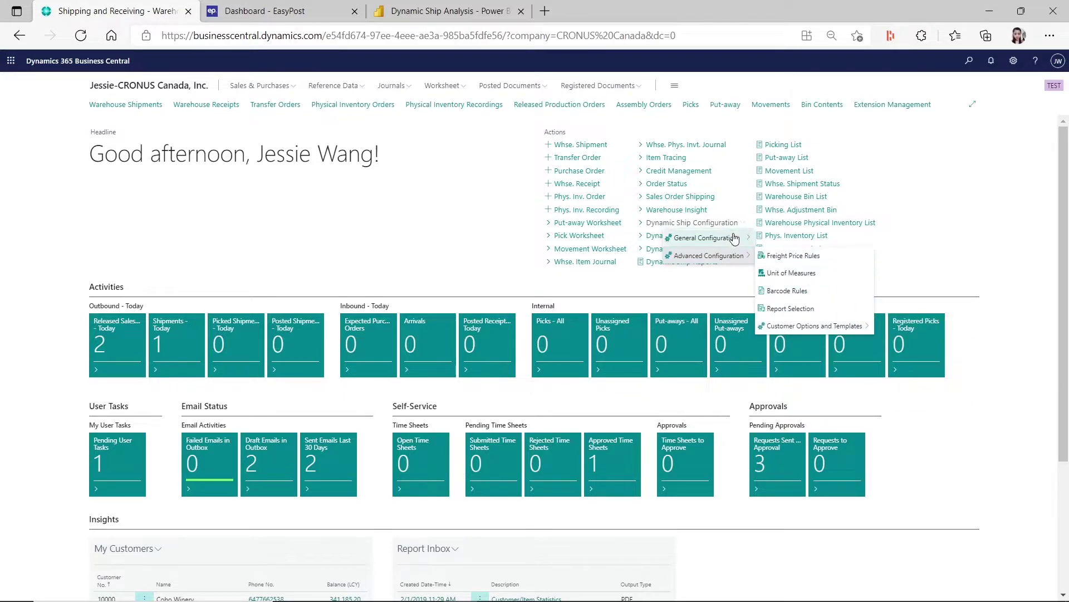
pyautogui.moveTo(737, 240)
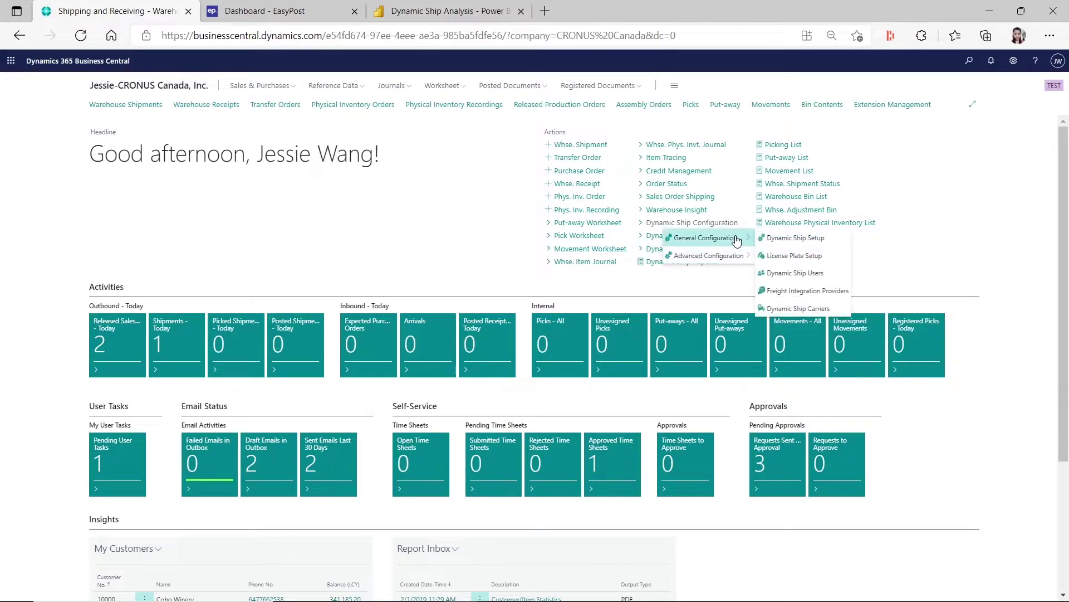
pyautogui.click(802, 308)
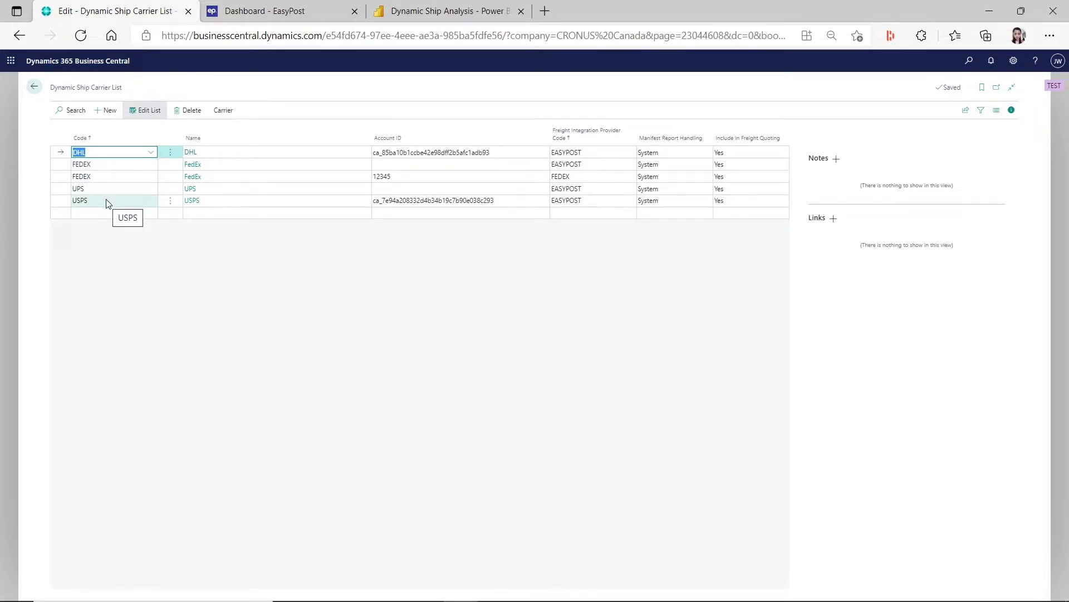
# Switch to EasyPost, review the UPS, DHL Express and USPS entries in Carrier Accounts, and highlight the USPS account ID
pyautogui.click(287, 11)
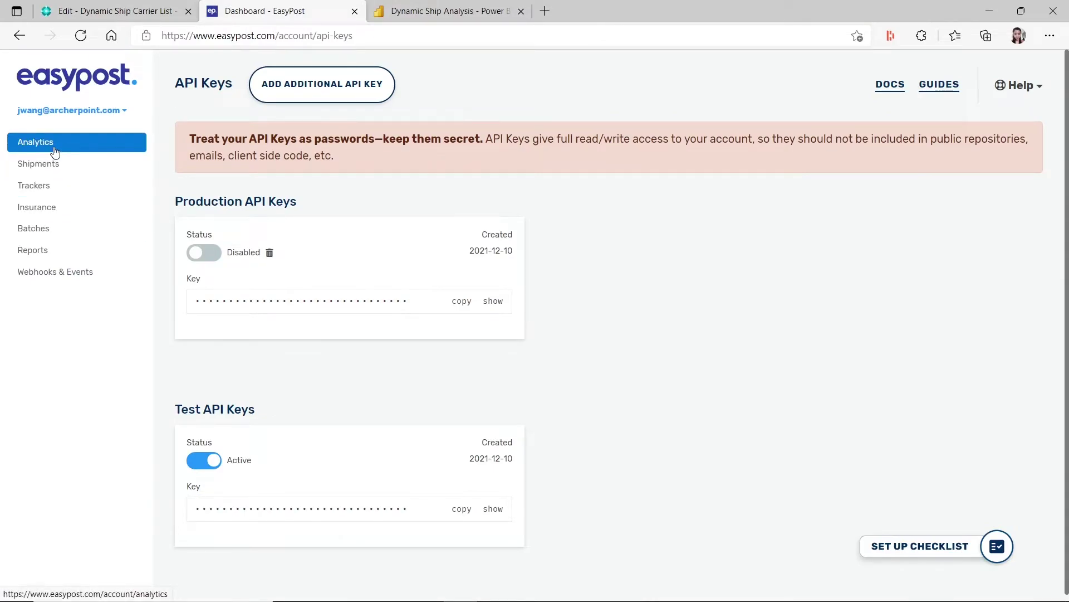
pyautogui.click(116, 110)
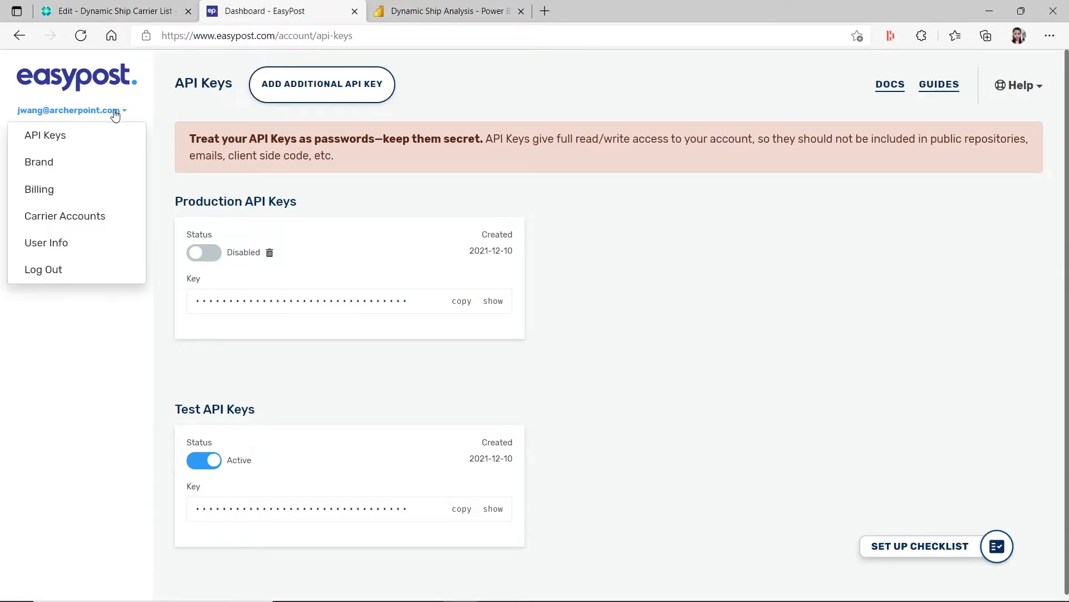
pyautogui.click(79, 218)
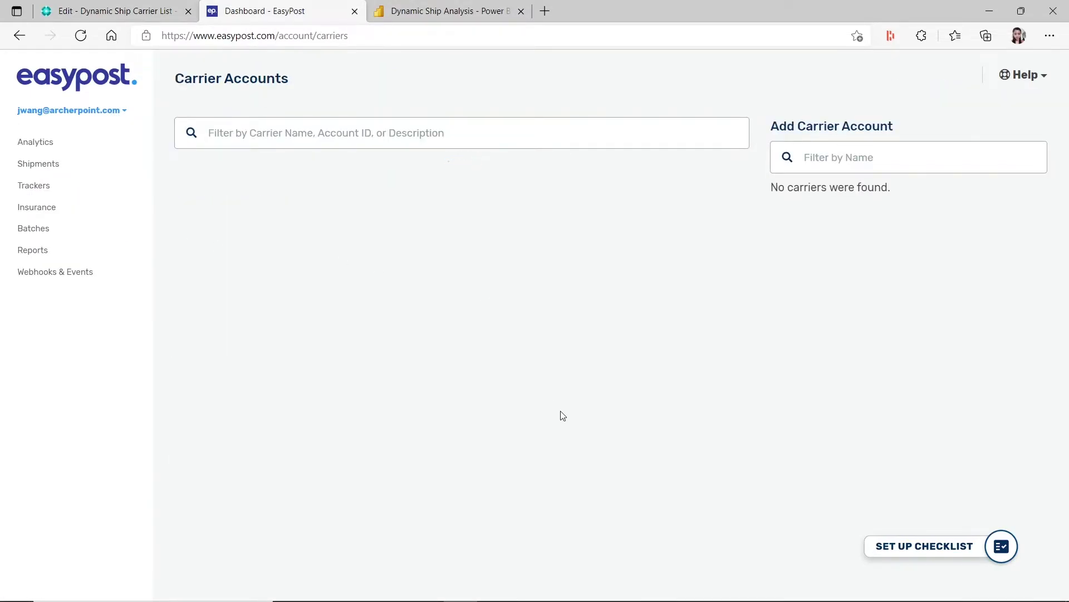
pyautogui.scroll(-5, 604, 394)
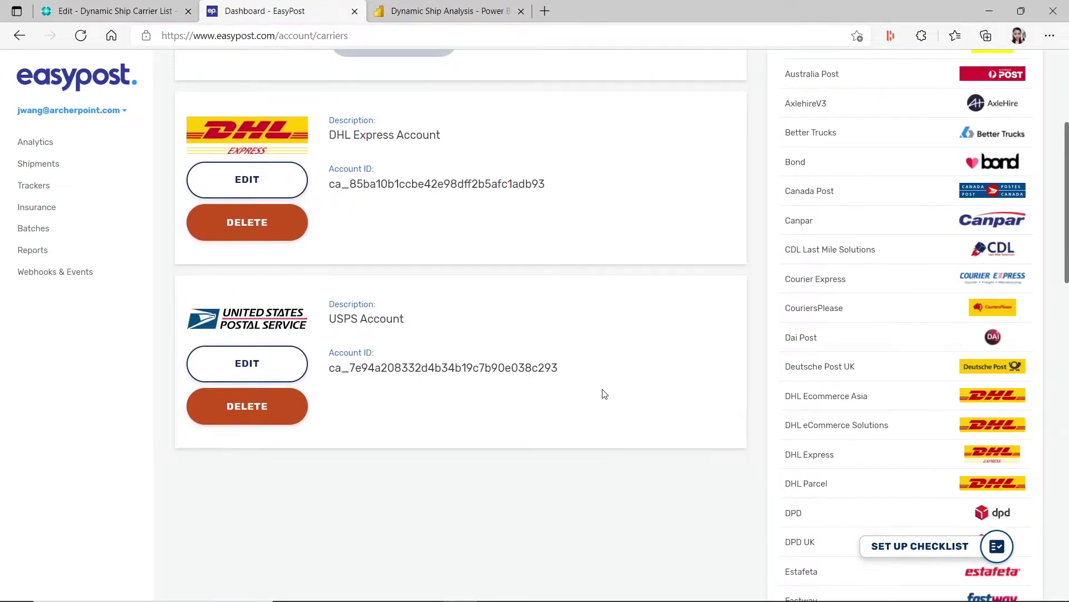
pyautogui.scroll(1, 601, 394)
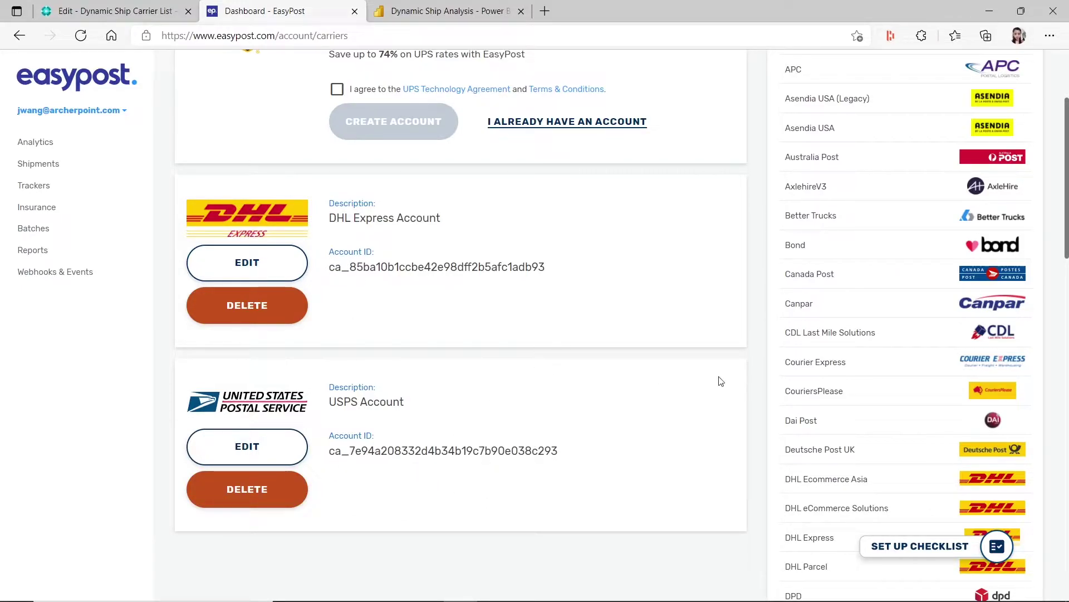
pyautogui.scroll(1, 633, 377)
pyautogui.scroll(3, 634, 376)
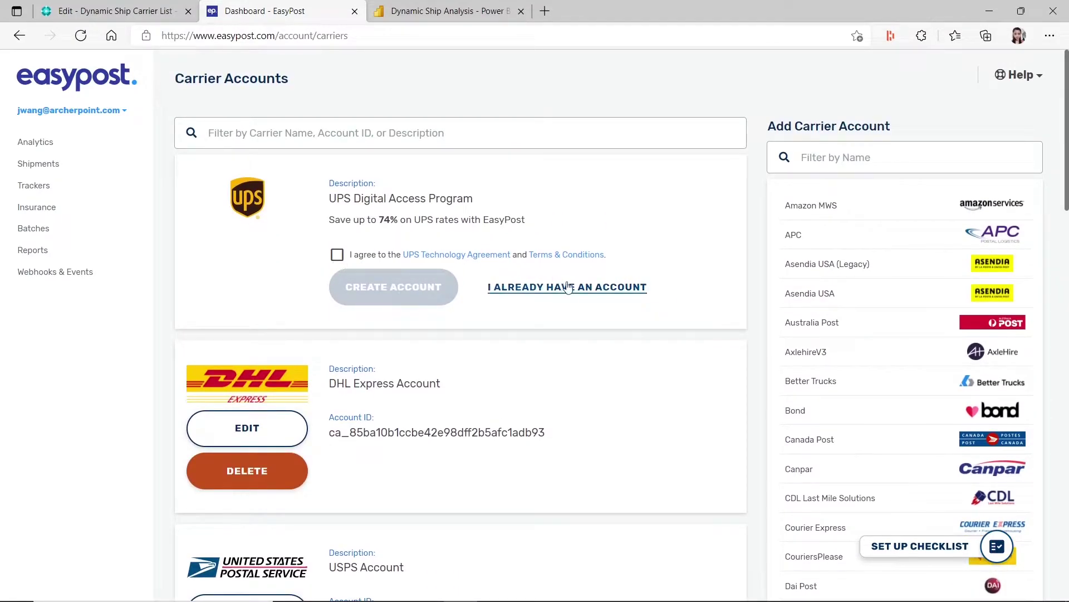
pyautogui.scroll(-3, 567, 395)
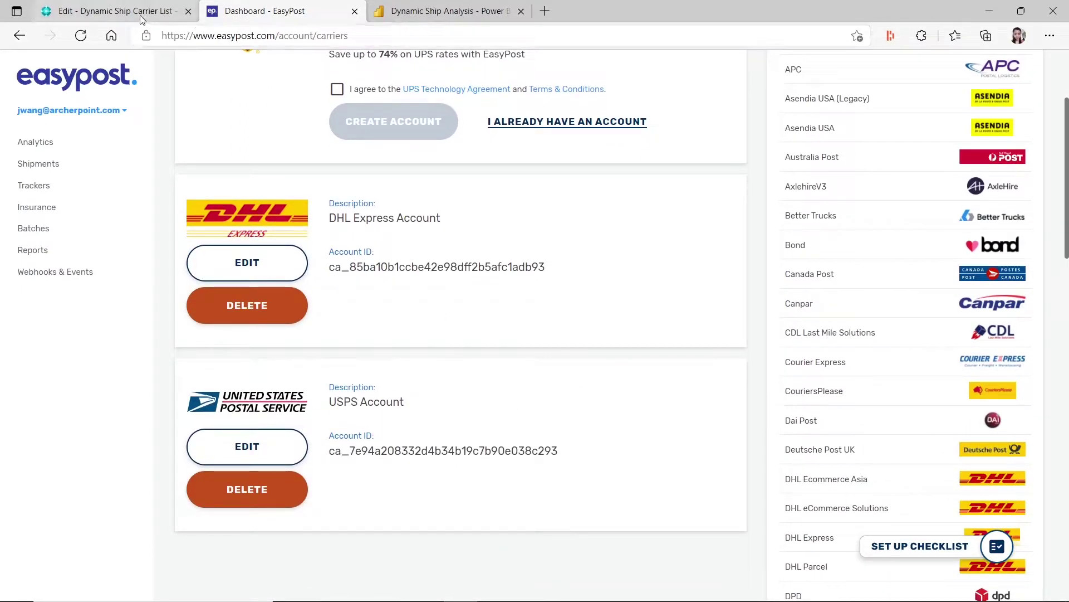
pyautogui.moveTo(329, 451); pyautogui.dragTo(590, 458)
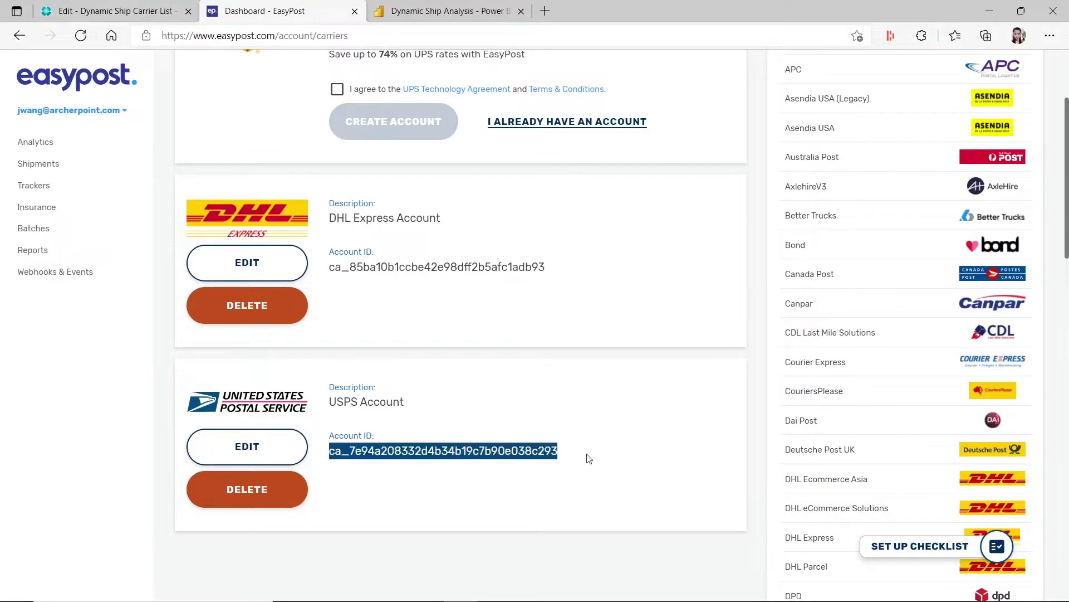
# Switch back to Business Central and check the USPS and DHL account IDs in the Dynamic Ship Carrier List
pyautogui.click(89, 11)
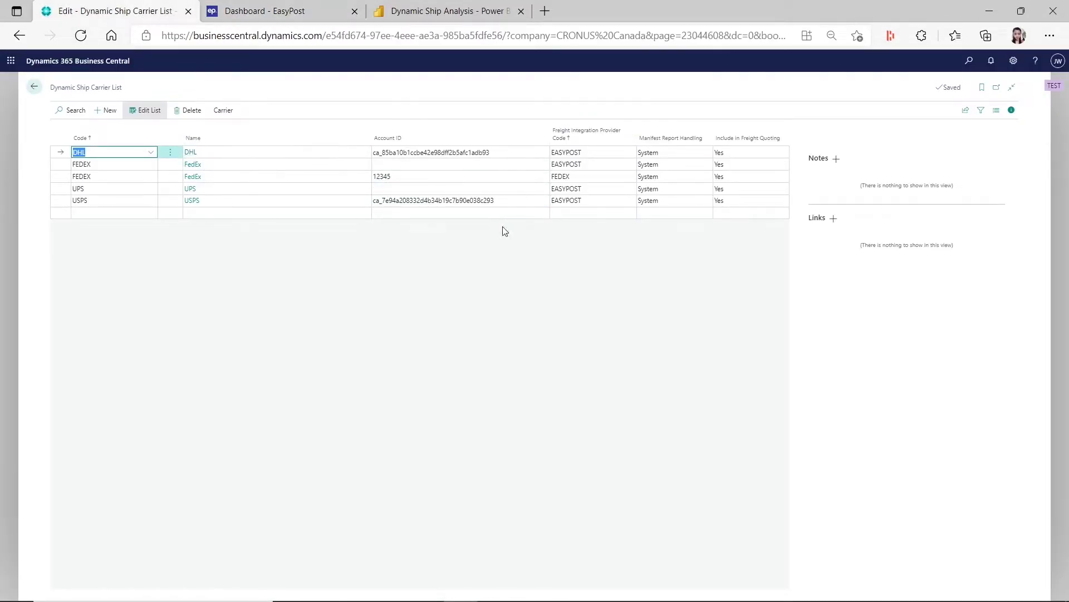
pyautogui.click(506, 202)
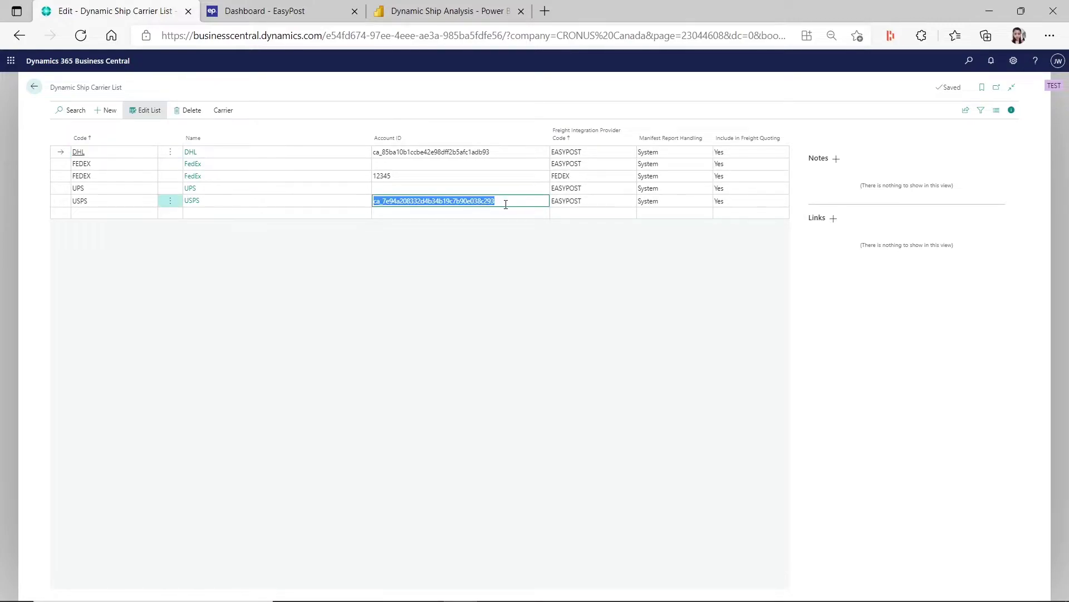
pyautogui.click(504, 152)
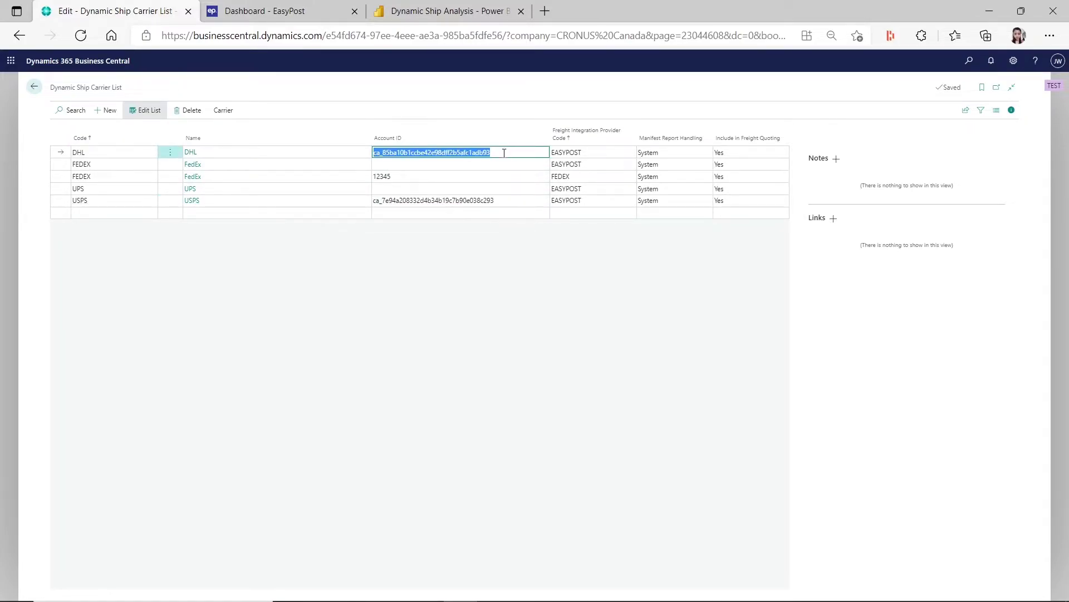
# Review the carrier services defined for DHL and return to the carrier list
pyautogui.click(223, 110)
pyautogui.click(78, 129)
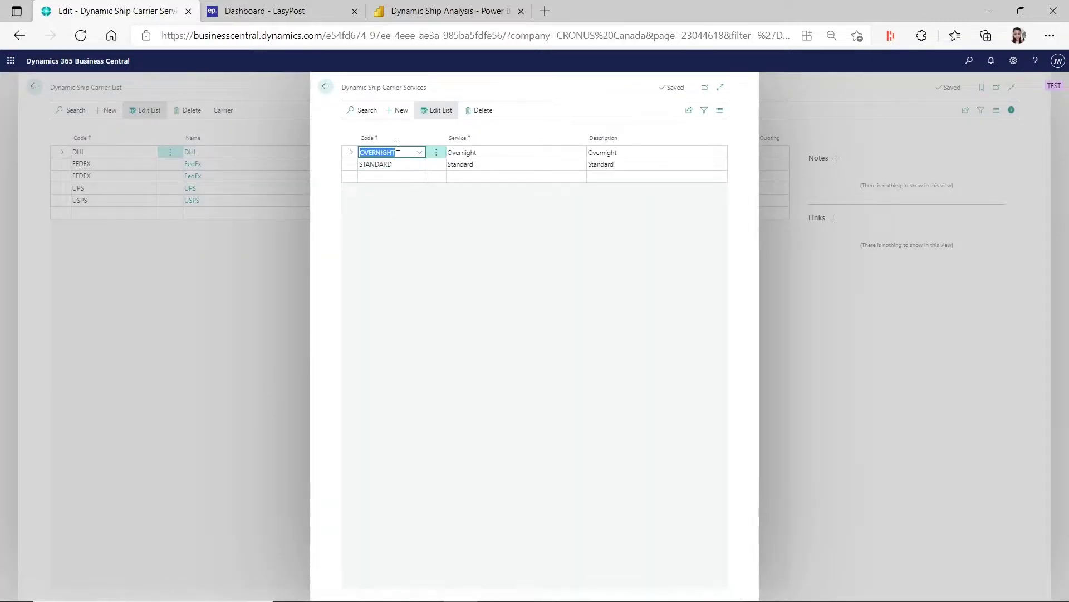
pyautogui.click(326, 87)
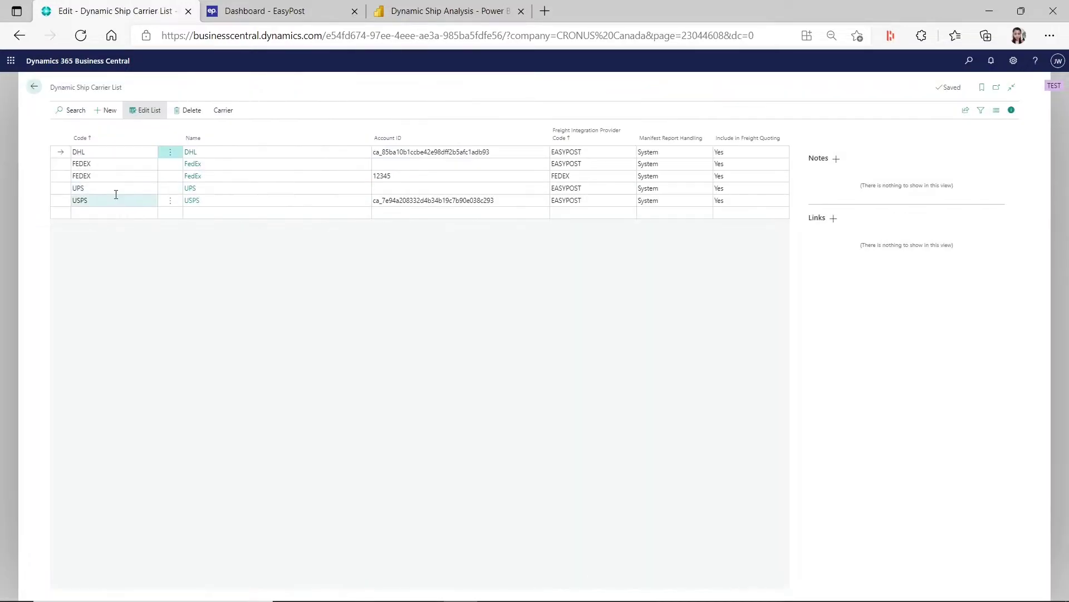
# Review the carrier services defined for USPS, and close the carrier list to return to the home page
pyautogui.click(116, 201)
pyautogui.click(223, 111)
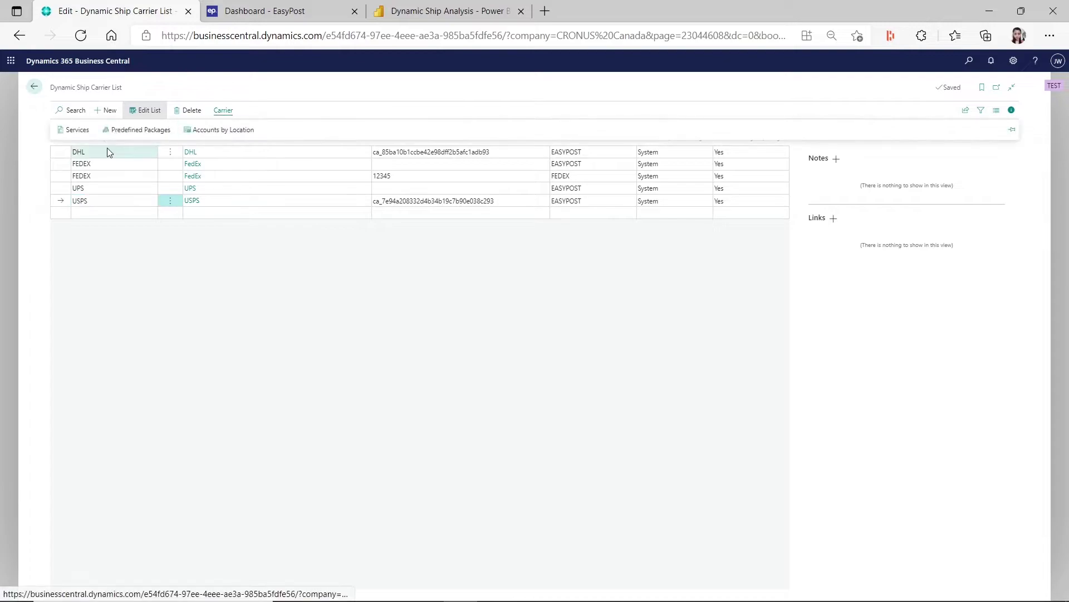
pyautogui.click(77, 130)
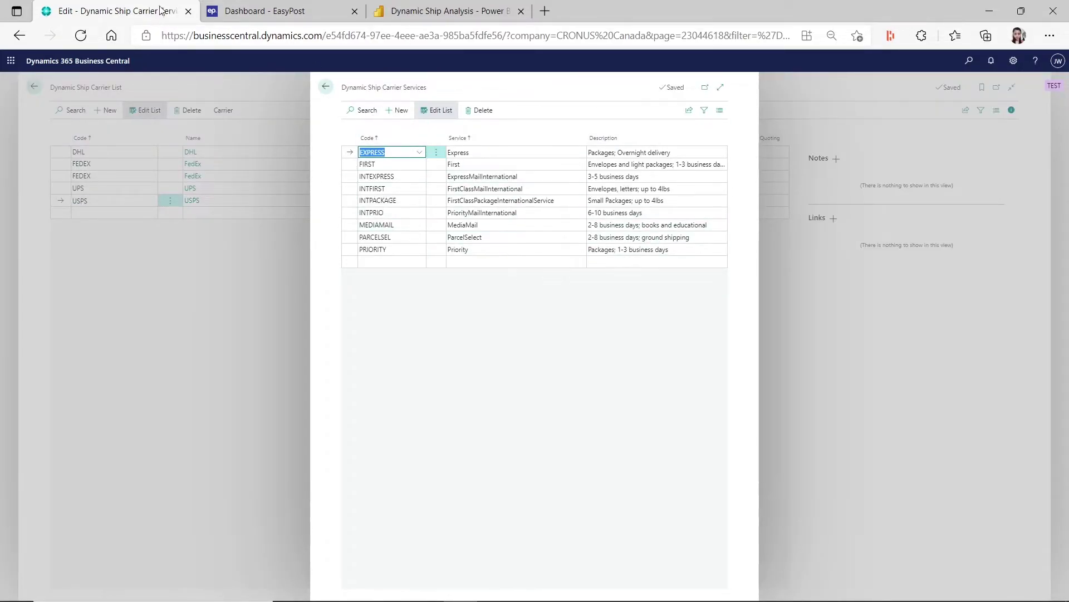
pyautogui.click(326, 86)
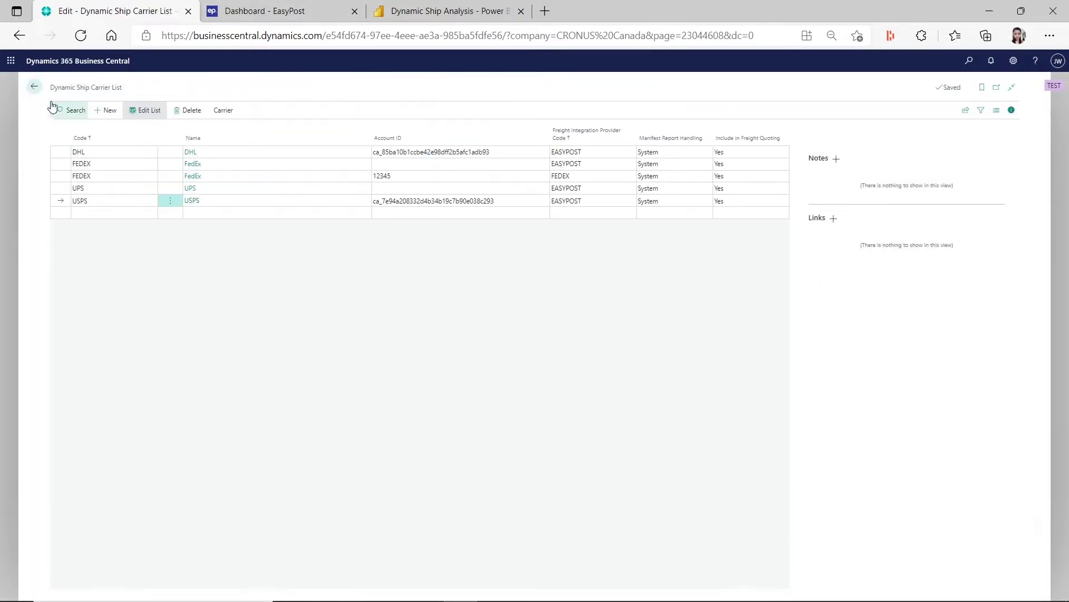
pyautogui.click(34, 86)
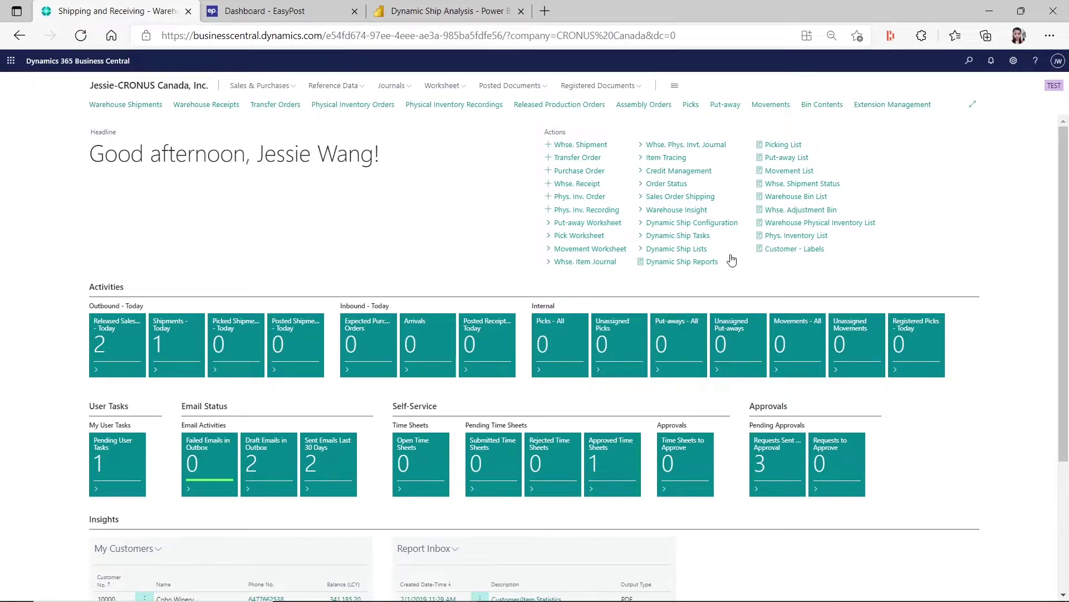
pyautogui.click(716, 250)
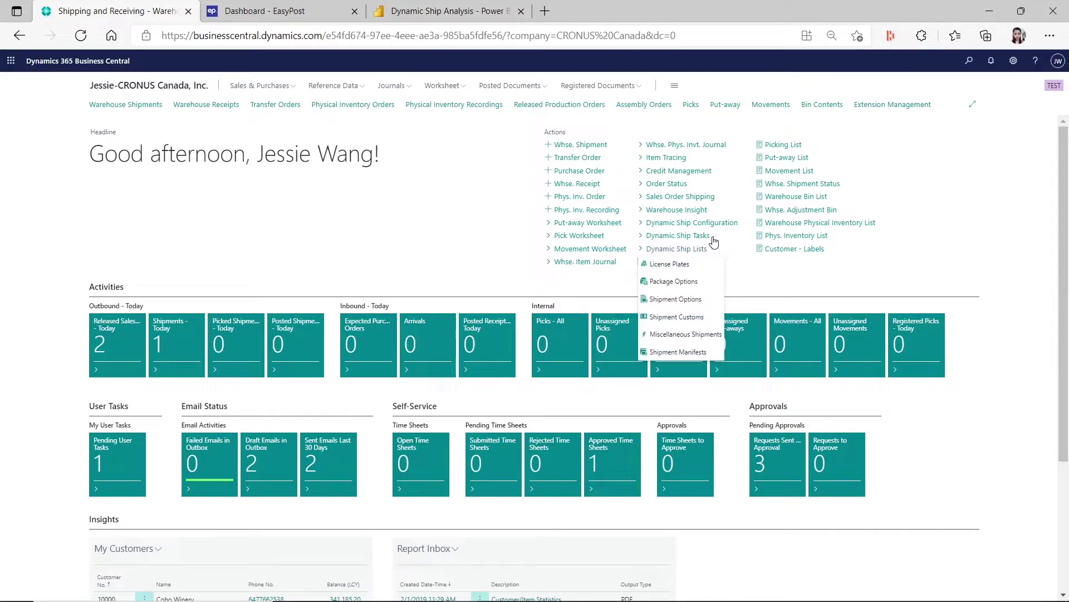
pyautogui.click(763, 287)
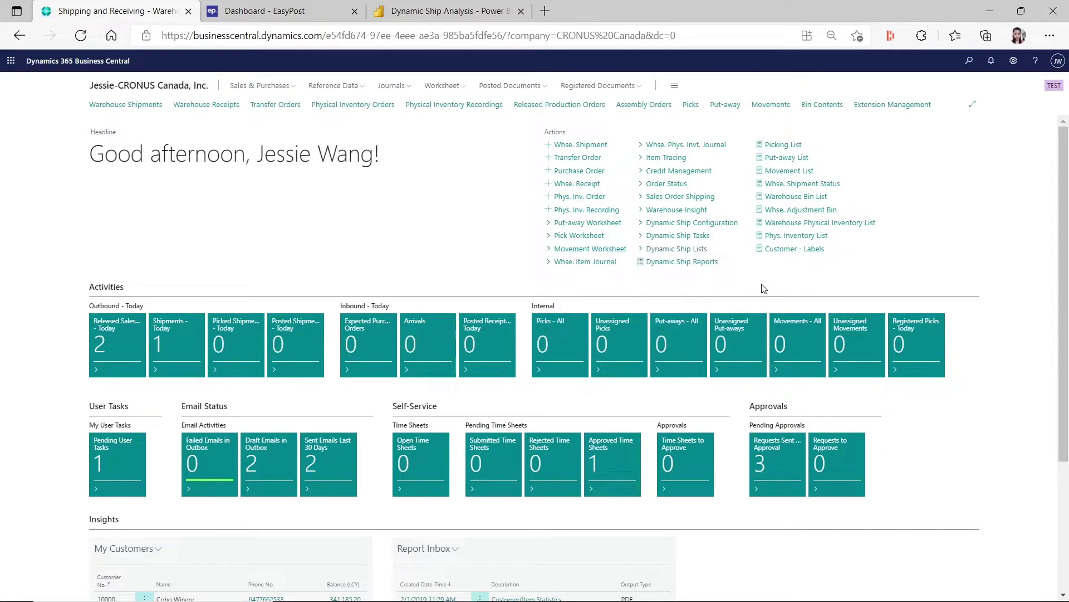
pyautogui.click(711, 251)
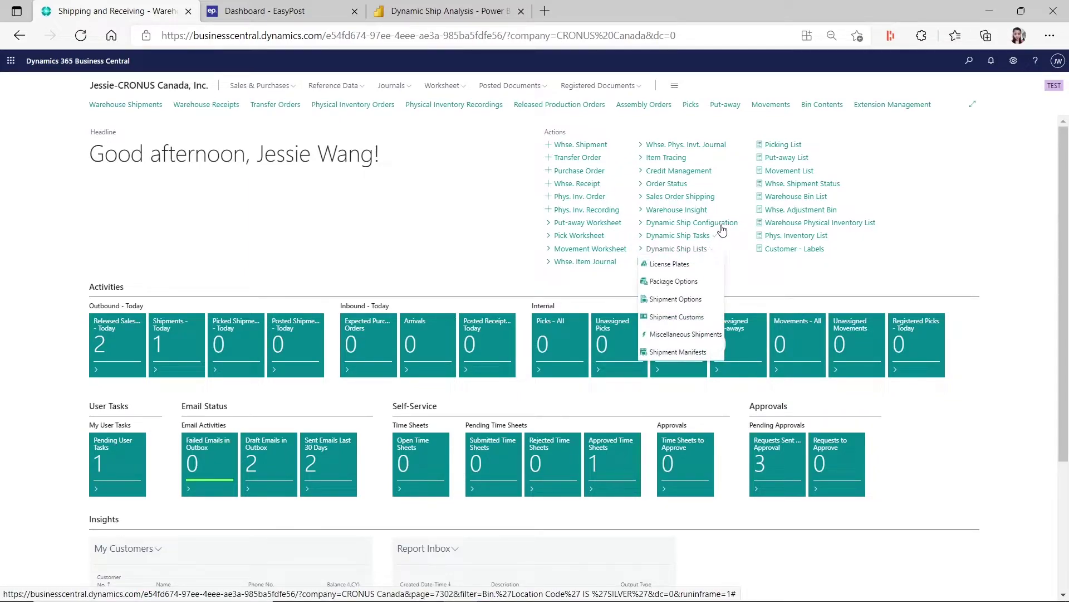
# Open Order Packaging from the Dynamic Ship tasks, view the first sales order's Package Worksheet, and close the worksheet without packing any lines
pyautogui.click(714, 237)
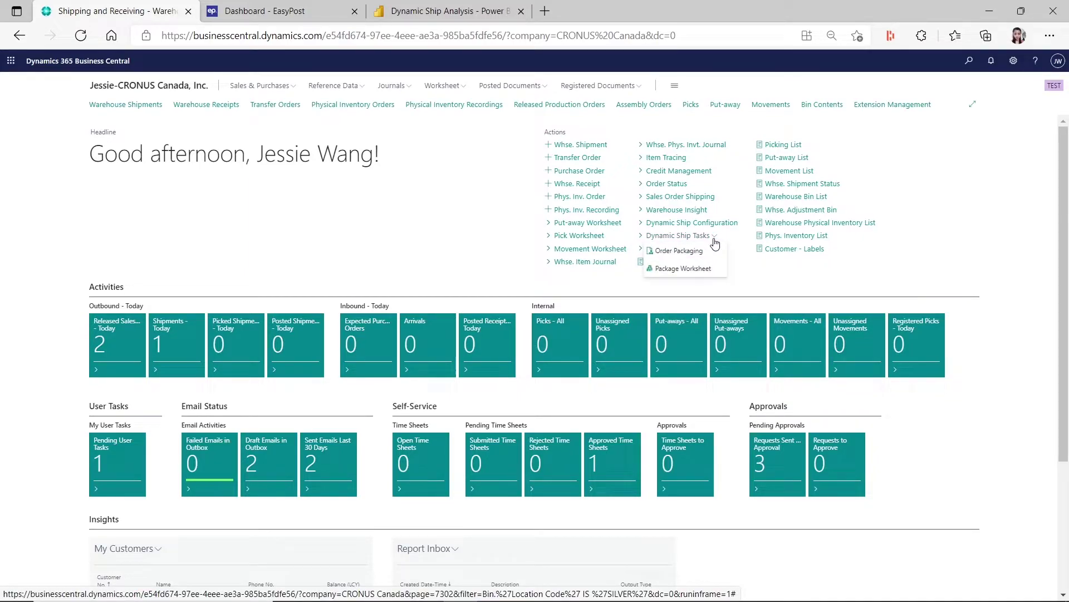
pyautogui.click(679, 251)
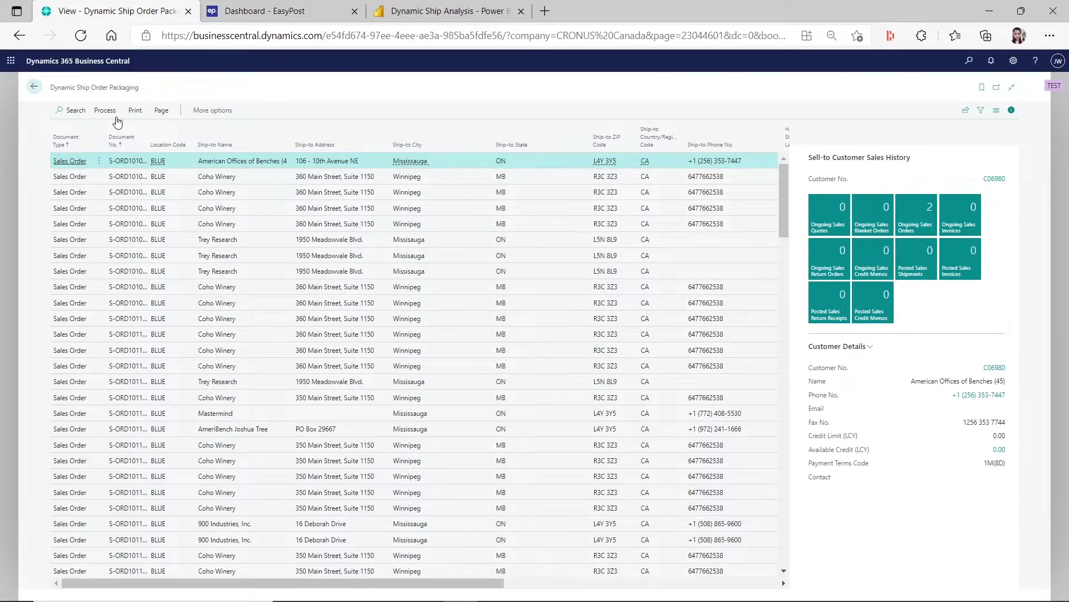
pyautogui.click(111, 111)
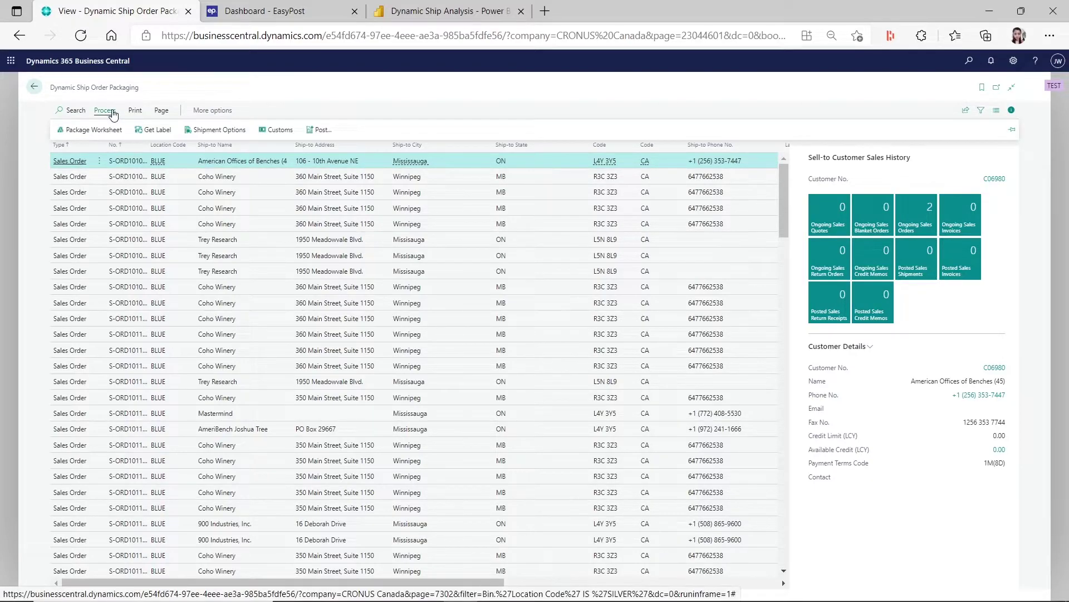
pyautogui.click(105, 131)
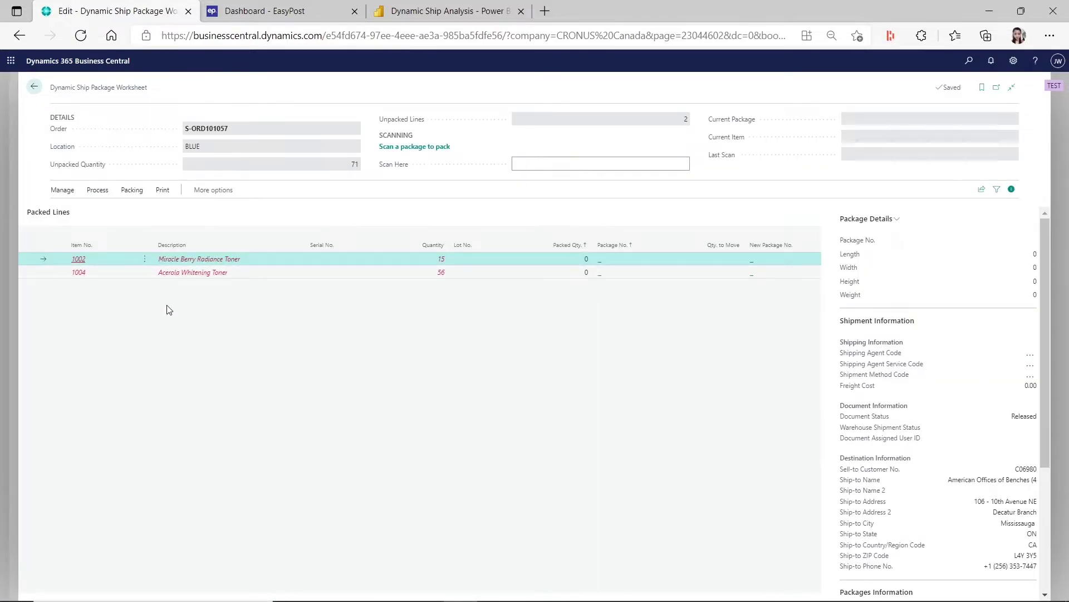
pyautogui.click(34, 87)
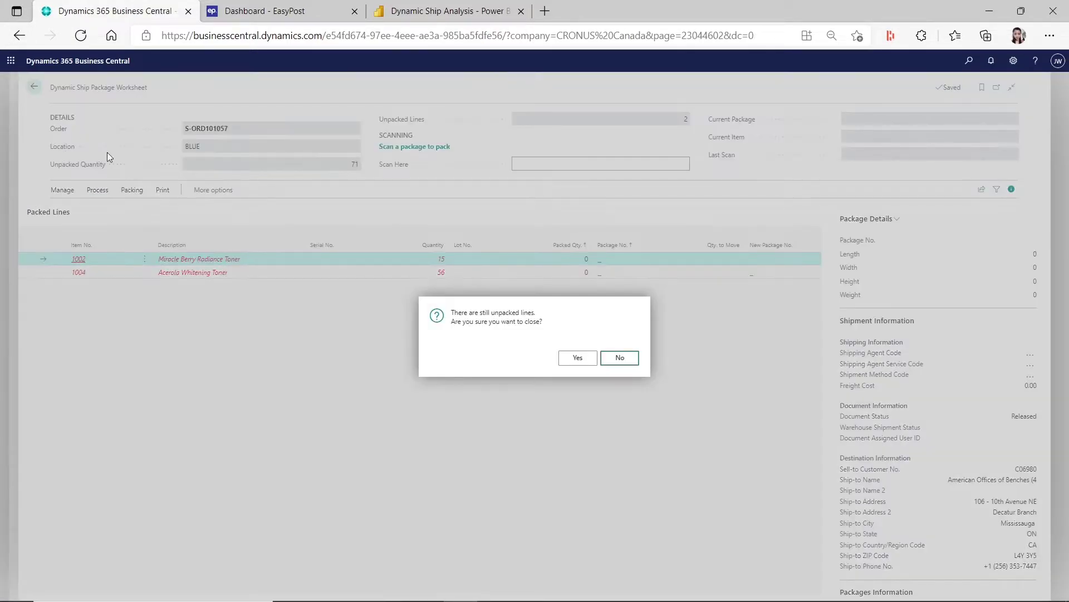
pyautogui.click(571, 359)
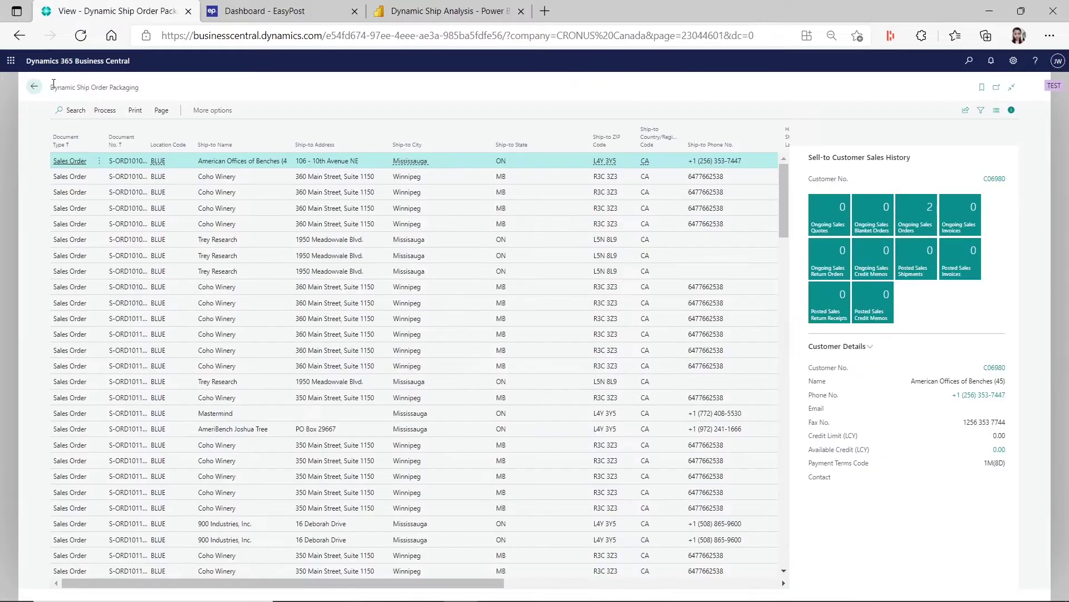
# Close Order Packaging, view the empty Package Worksheet from the Dynamic Ship tasks, and return to the home page
pyautogui.click(34, 87)
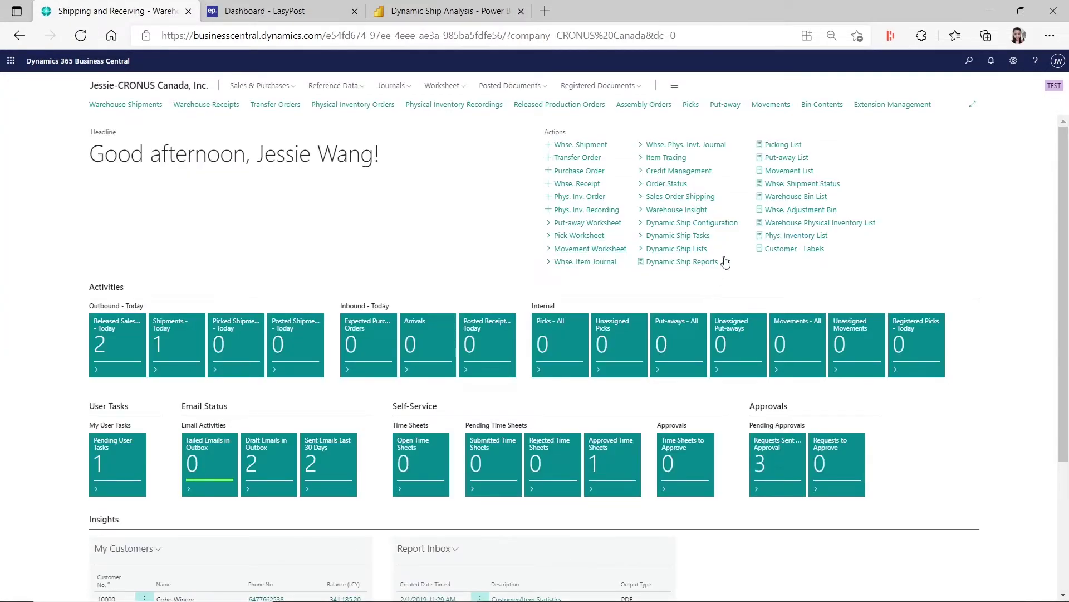
pyautogui.click(712, 237)
pyautogui.click(713, 272)
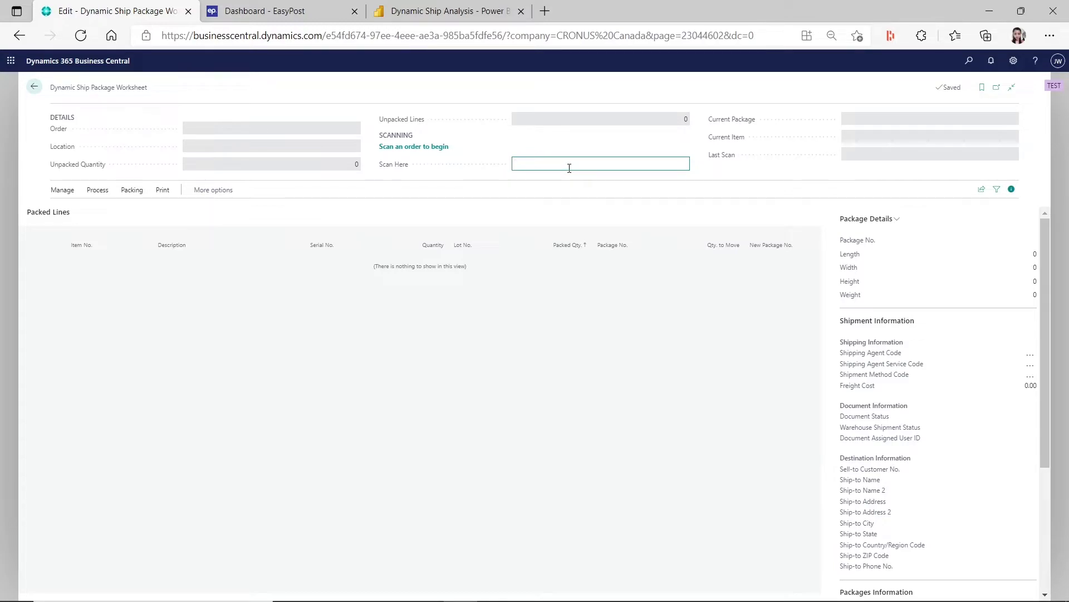
pyautogui.click(34, 88)
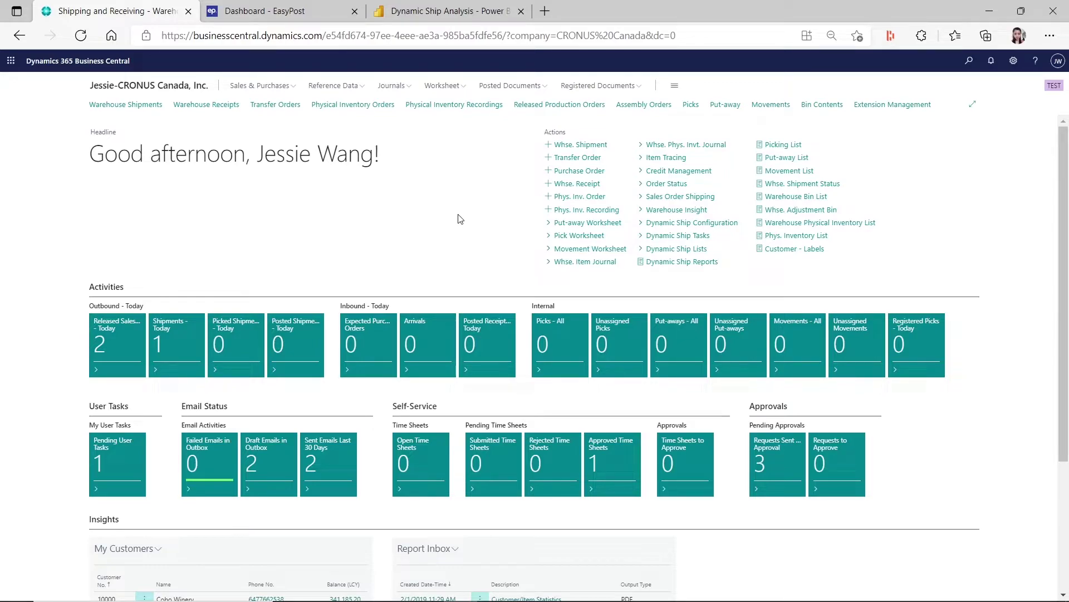
# Open the Sales Orders list, create a new sales order for Coho Winery, and check its sell-to phone number
pyautogui.click(969, 61)
pyautogui.write('sales orders')
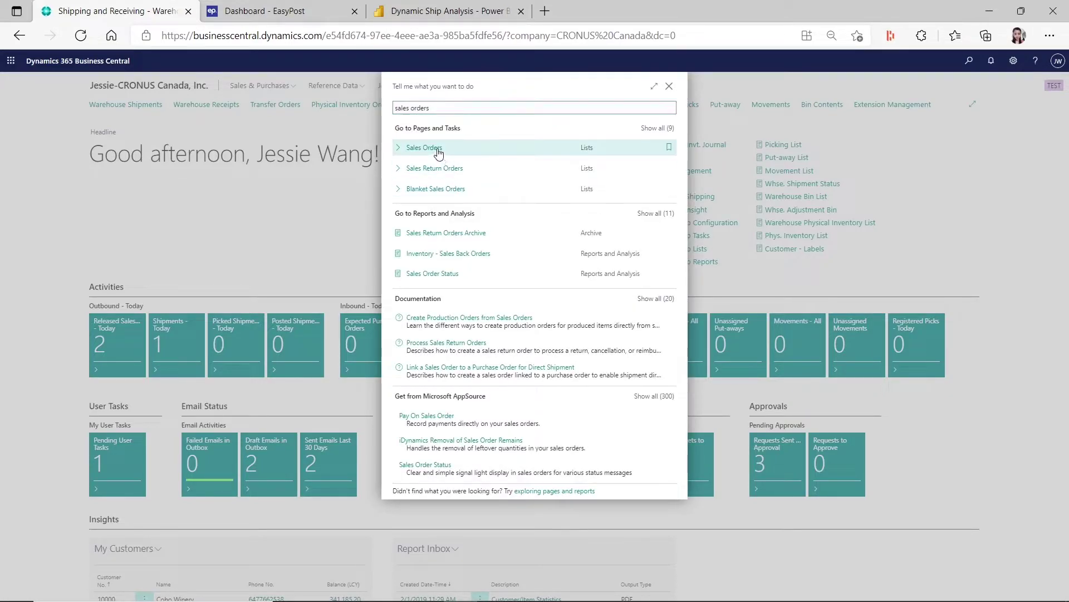
pyautogui.click(439, 149)
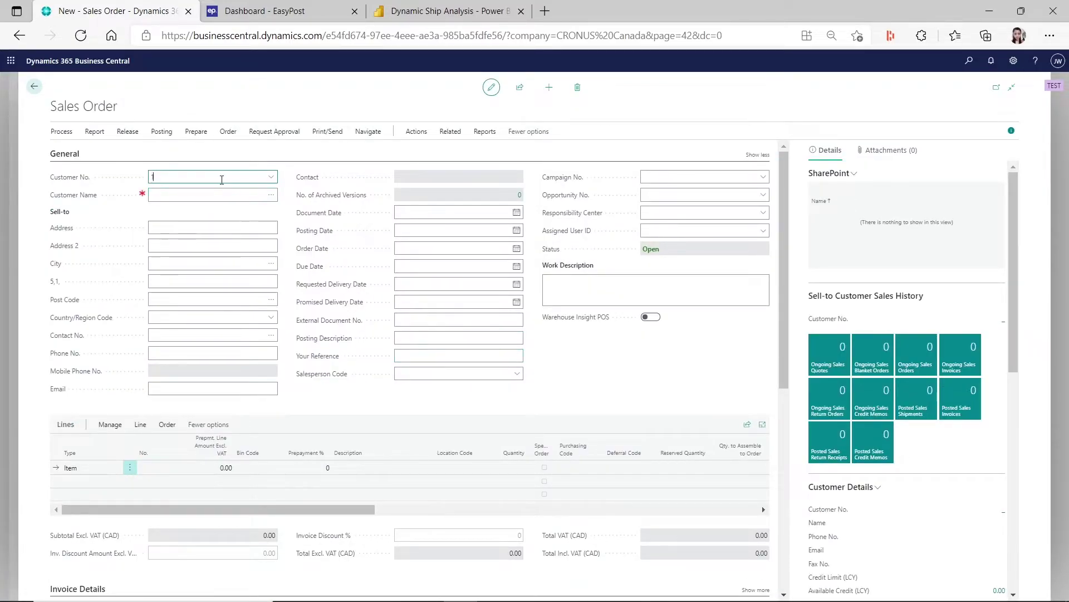
pyautogui.write('10000')
pyautogui.press('Tab')
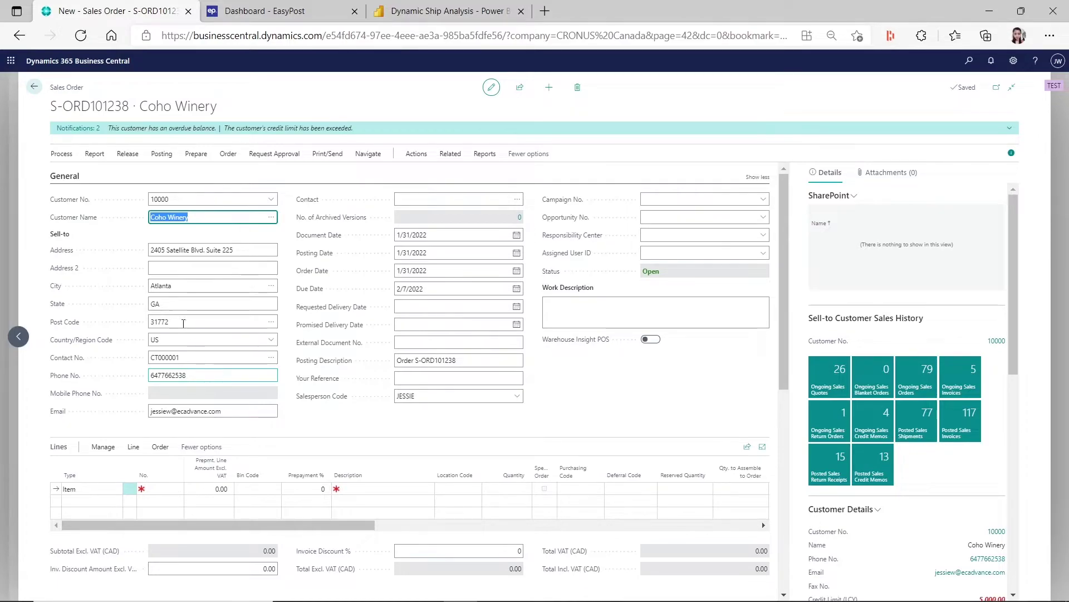
pyautogui.click(210, 374)
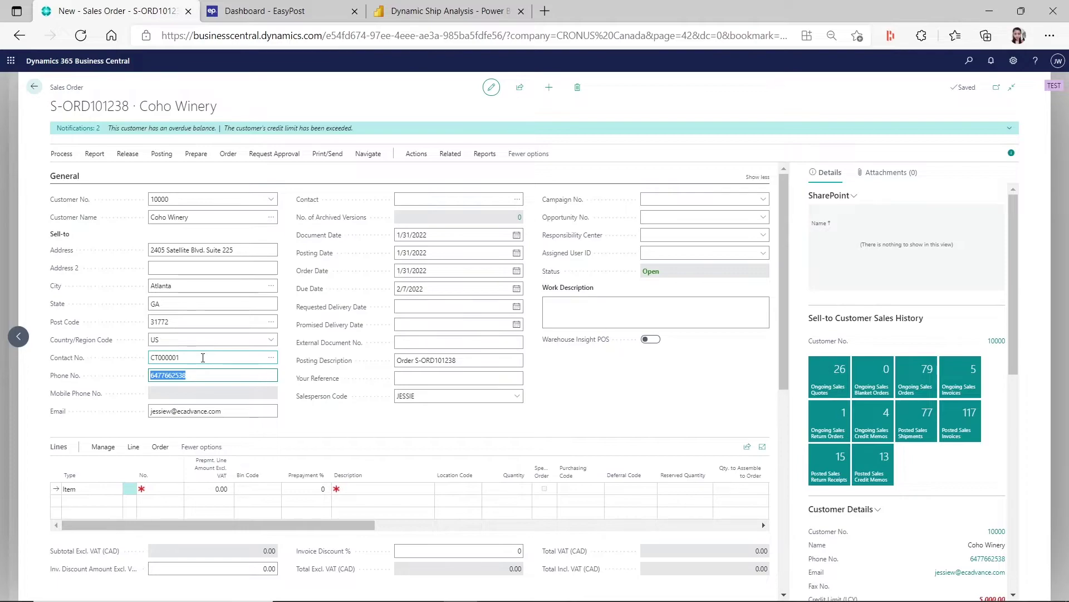
# Add item 1003 (BN Toner EX) to the first sales order line
pyautogui.scroll(-3, 186, 398)
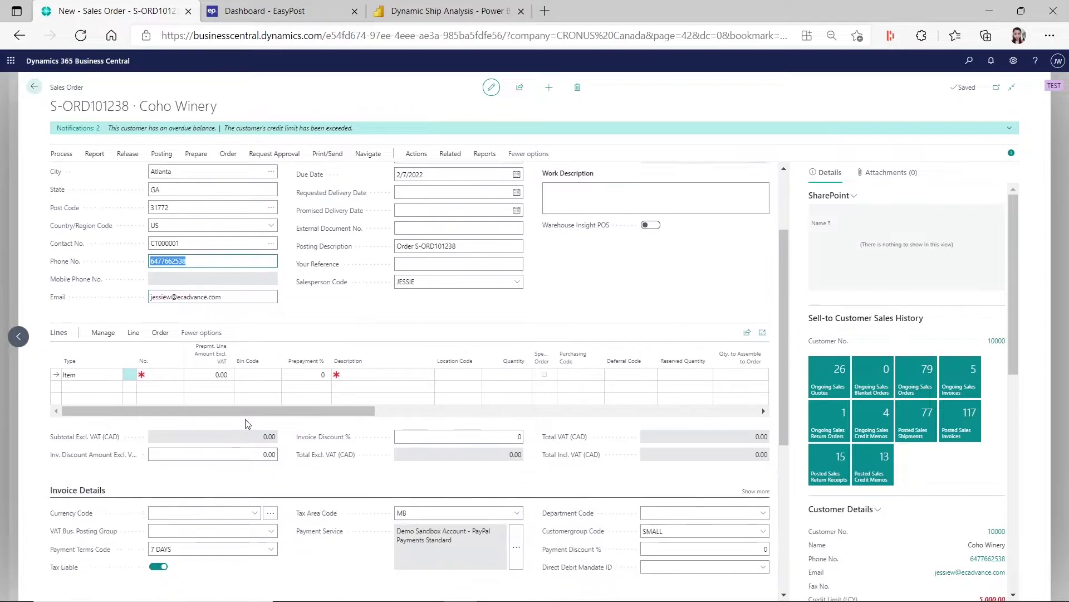
pyautogui.write('1000')
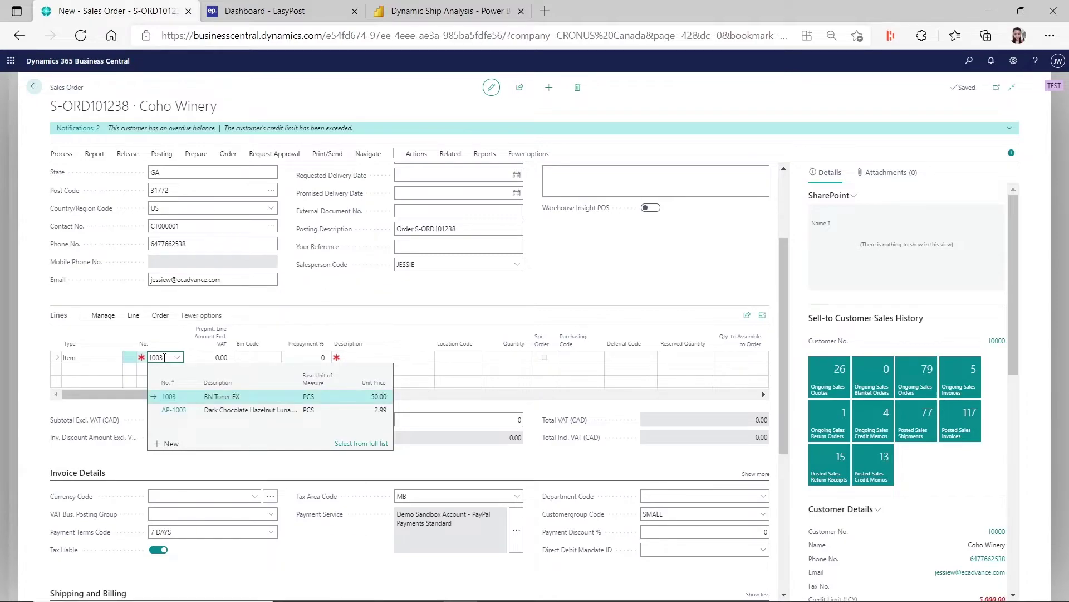
pyautogui.press('Tab')
# Set the sales order's shipping Location Code to TEST and acknowledge the notice about existing lines
pyautogui.scroll(-2, 496, 423)
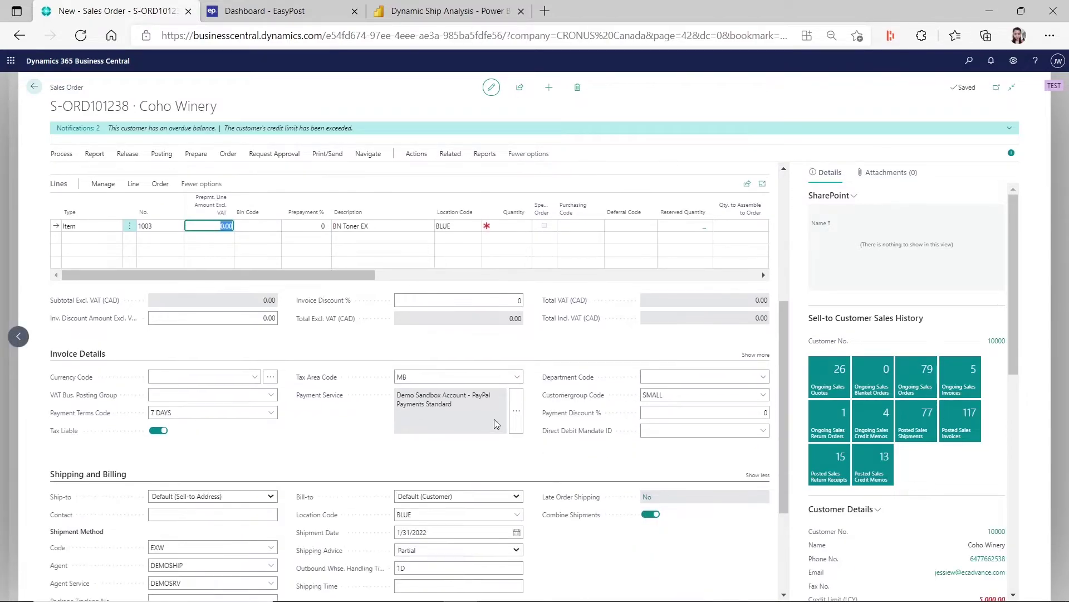
pyautogui.scroll(-1, 474, 444)
pyautogui.click(458, 447)
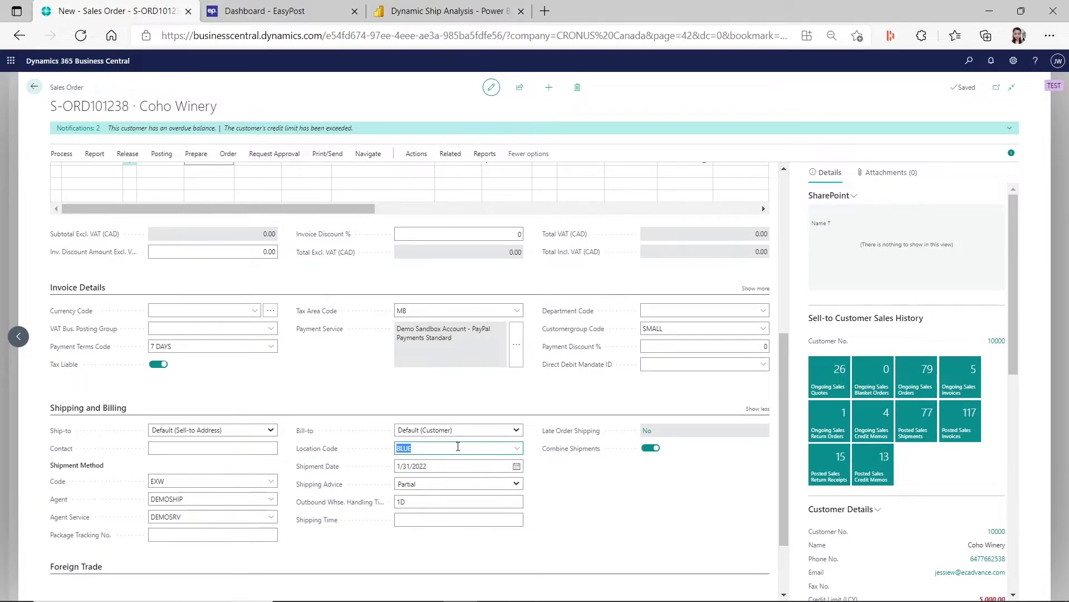
pyautogui.press('Tab')
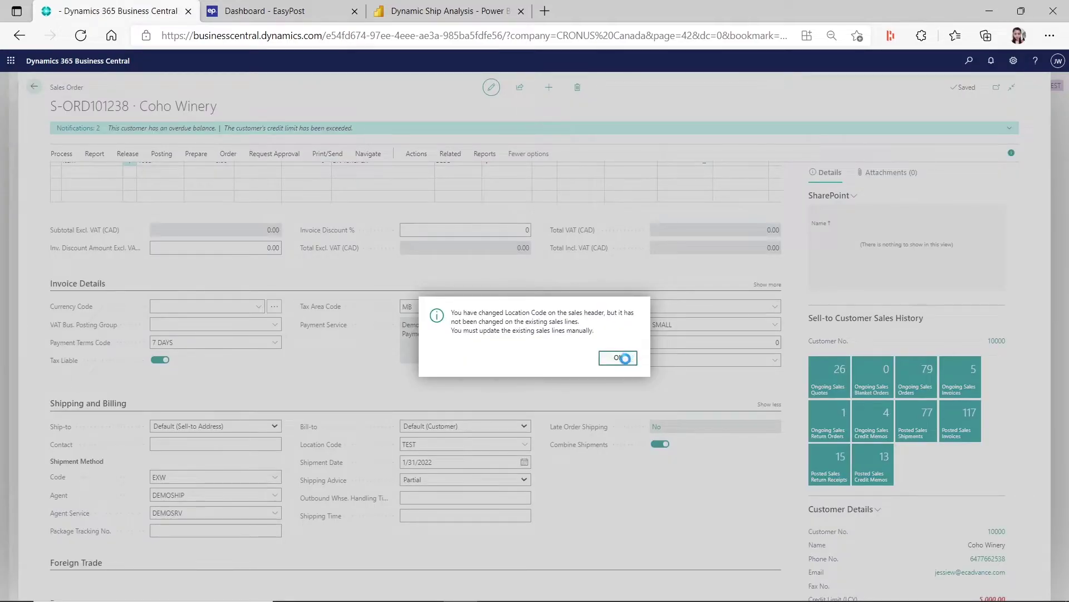
pyautogui.click(626, 356)
# Delete the existing BN Toner EX line from the sales order
pyautogui.scroll(3, 166, 312)
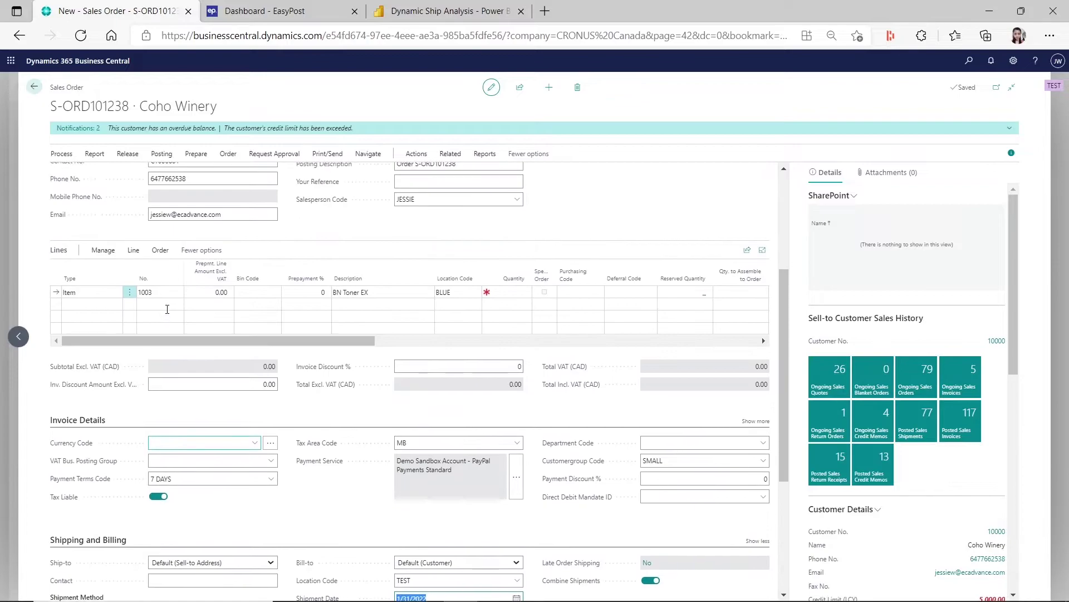
pyautogui.click(129, 292)
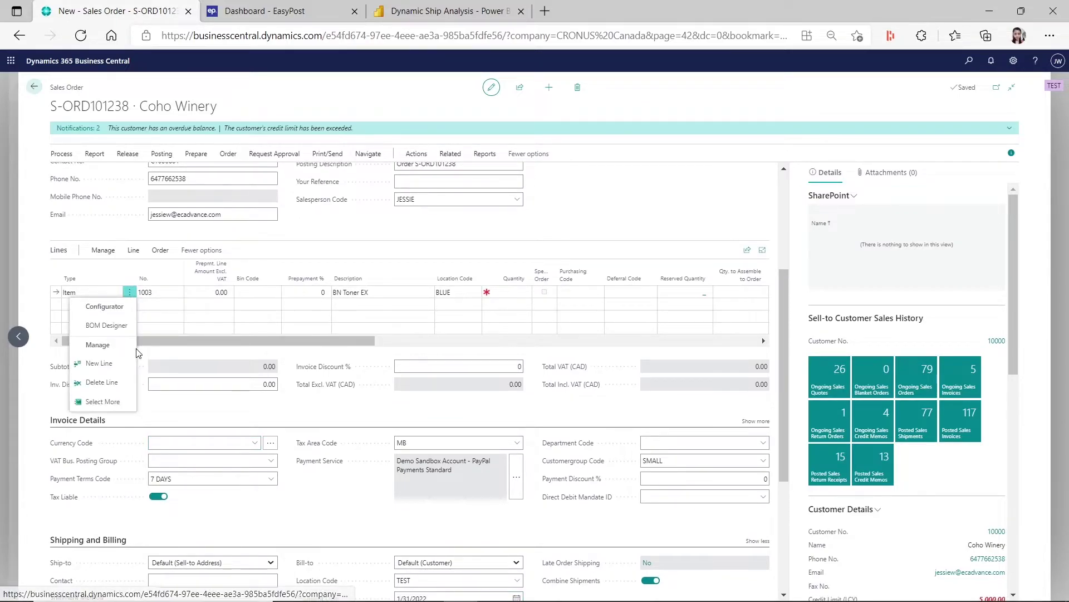
pyautogui.click(105, 383)
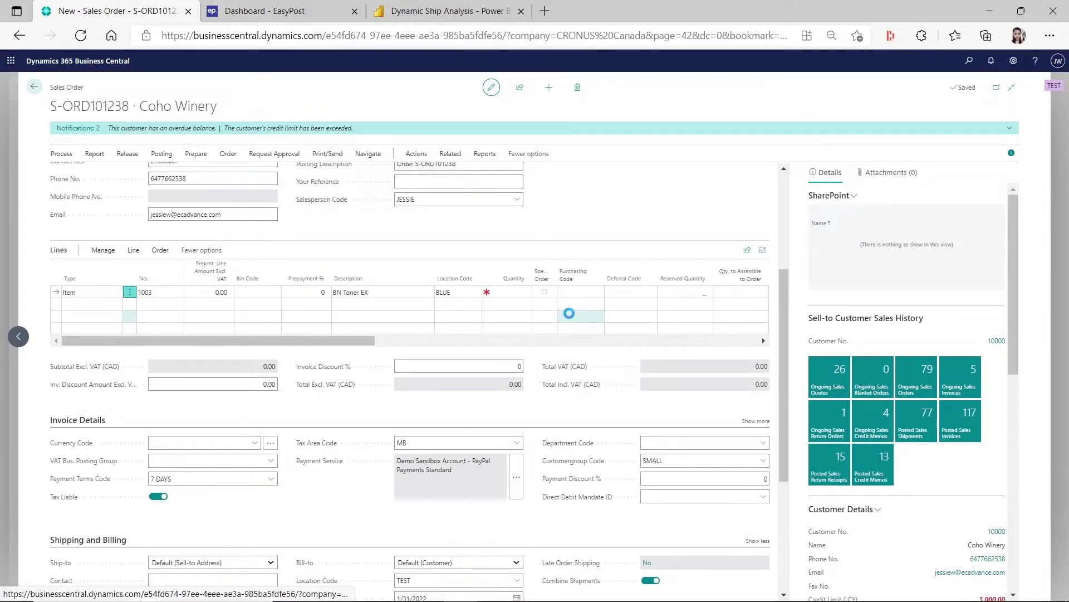
pyautogui.press('Return')
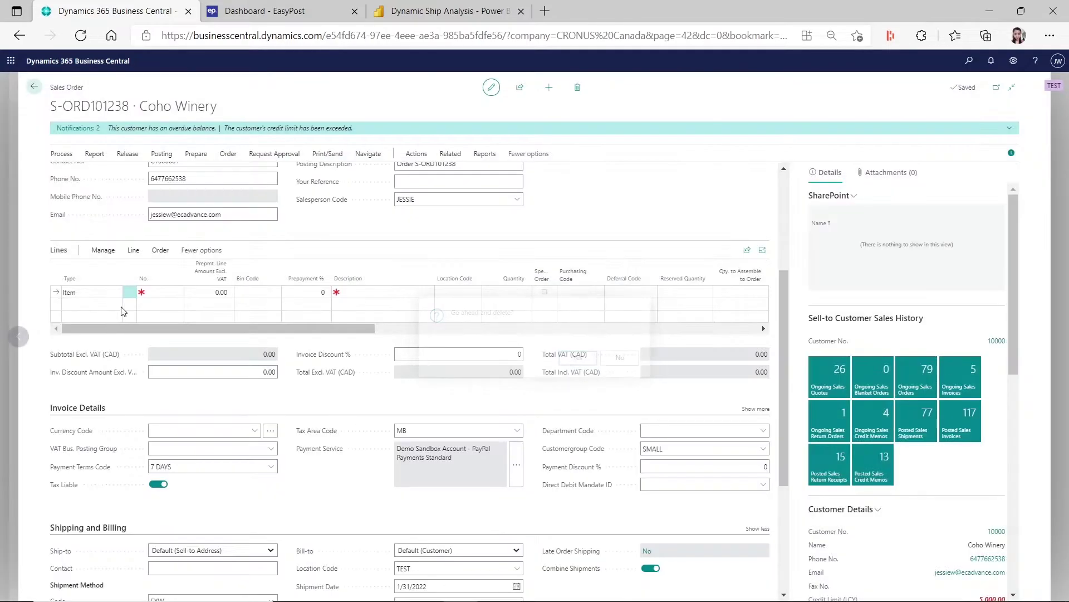
# Add a sales order line for item 1003 at location TEST with a quantity of 10
pyautogui.click(152, 292)
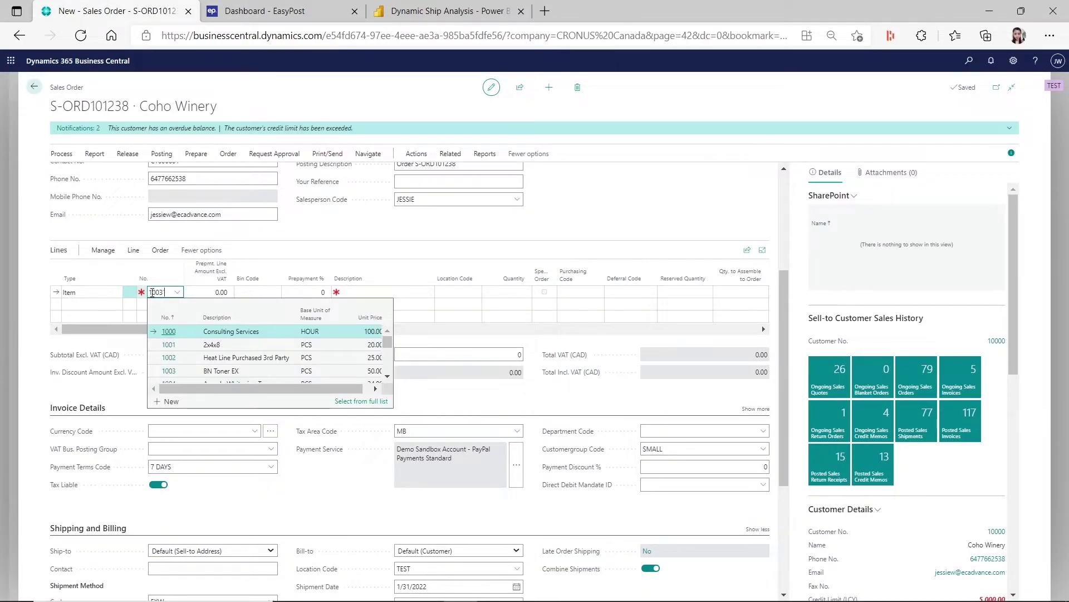
pyautogui.press('Tab')
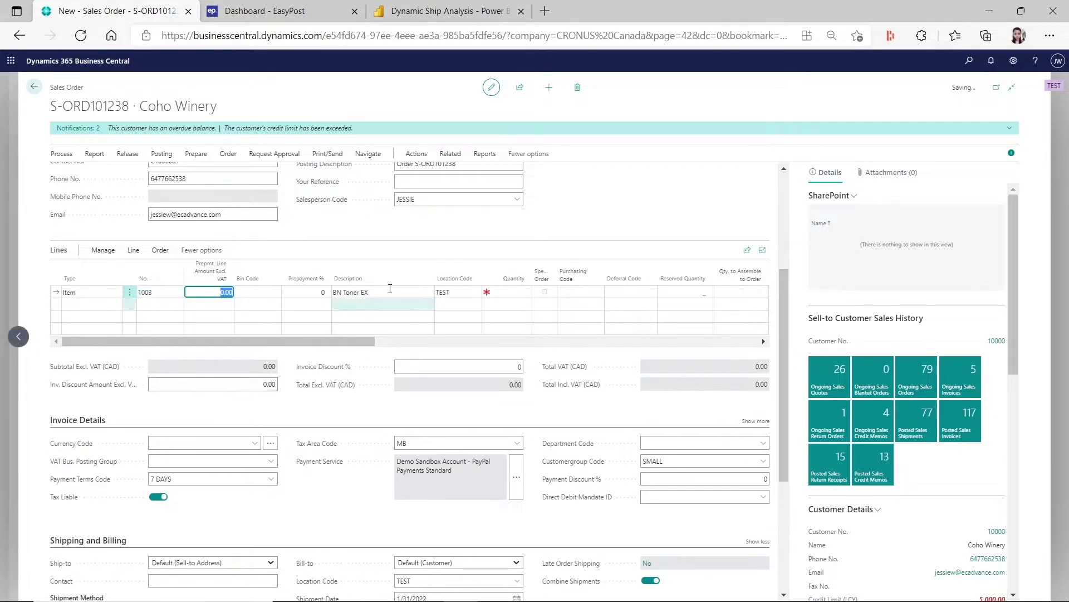
pyautogui.click(520, 293)
pyautogui.write('10')
pyautogui.press('Tab')
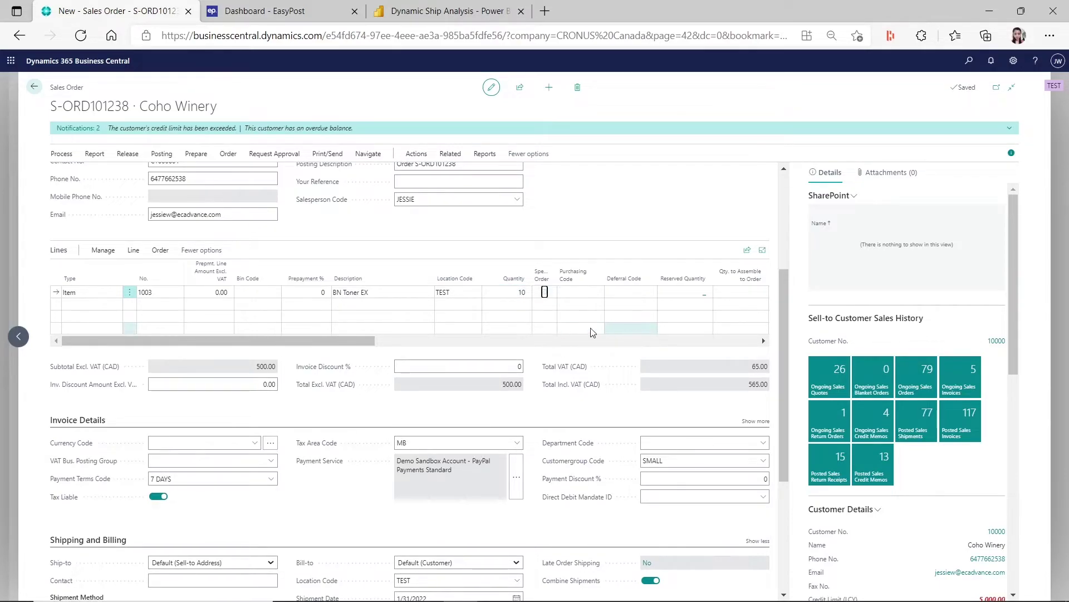
pyautogui.moveTo(336, 341); pyautogui.dragTo(101, 347)
# Release the sales order and check its status in the General section
pyautogui.click(127, 153)
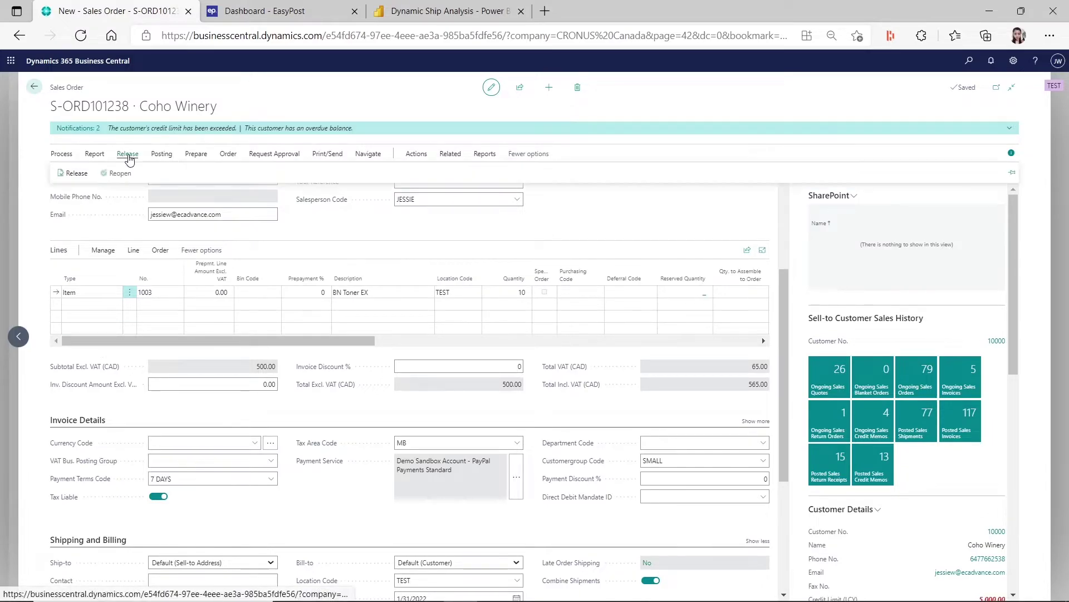
pyautogui.click(74, 174)
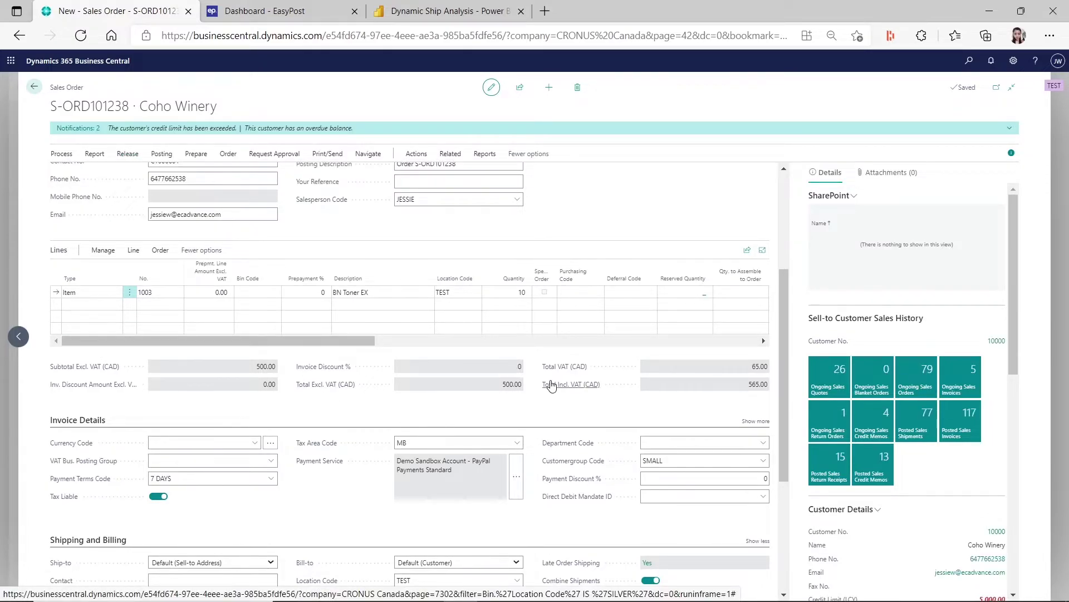
pyautogui.scroll(4, 568, 390)
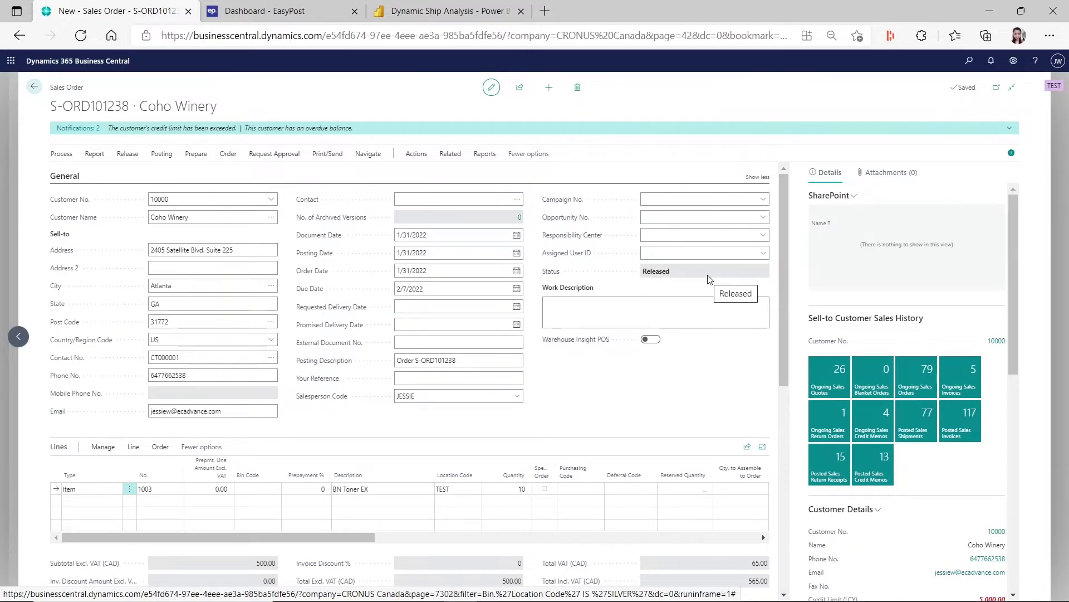
# Create a warehouse shipment from the released sales order and review its shipment line
pyautogui.click(415, 155)
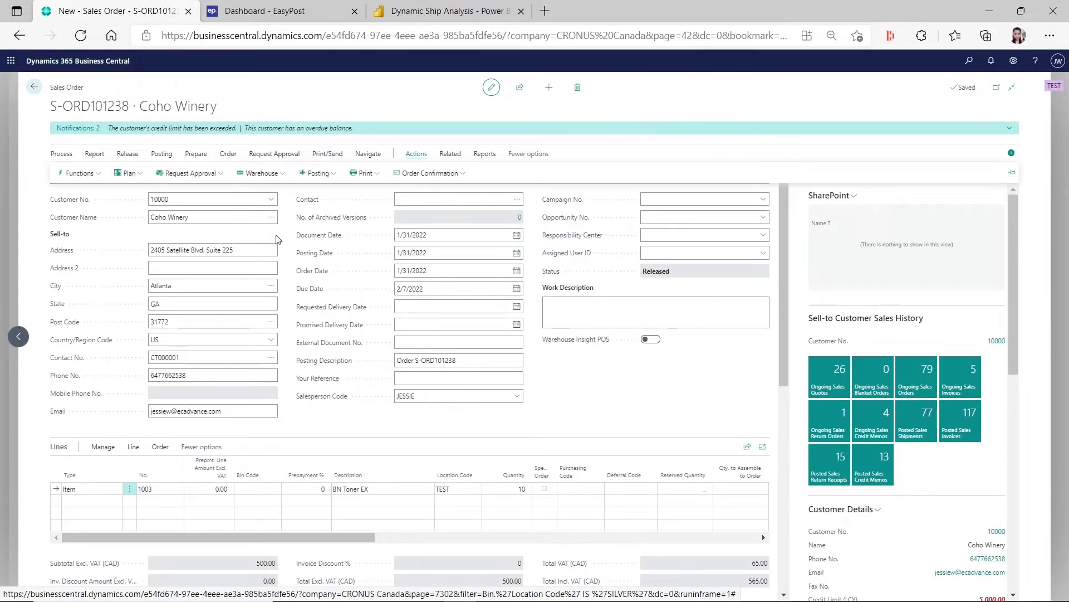
pyautogui.click(273, 177)
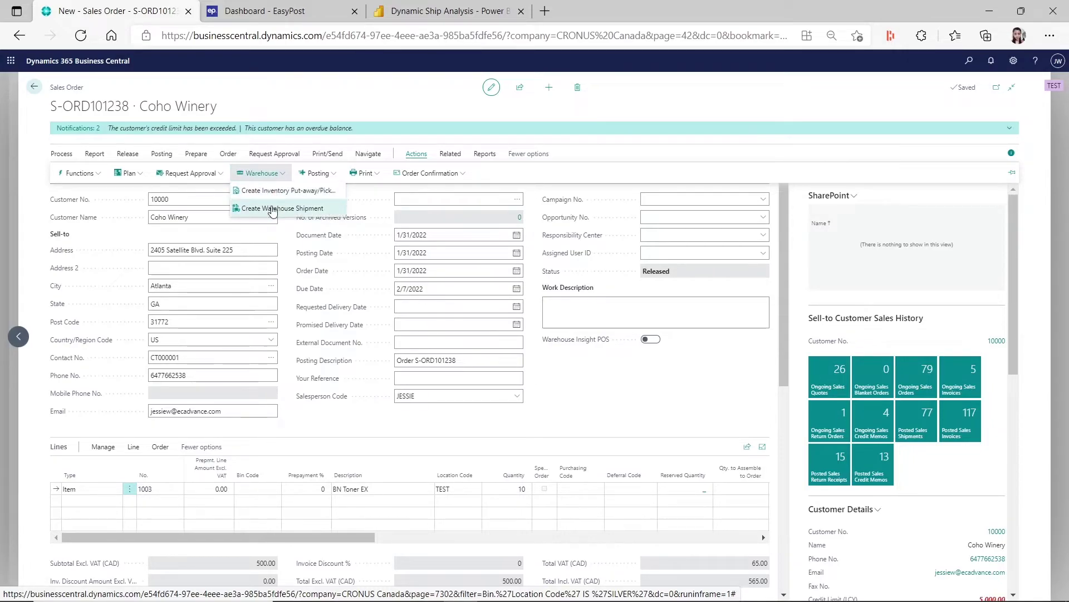
pyautogui.click(279, 209)
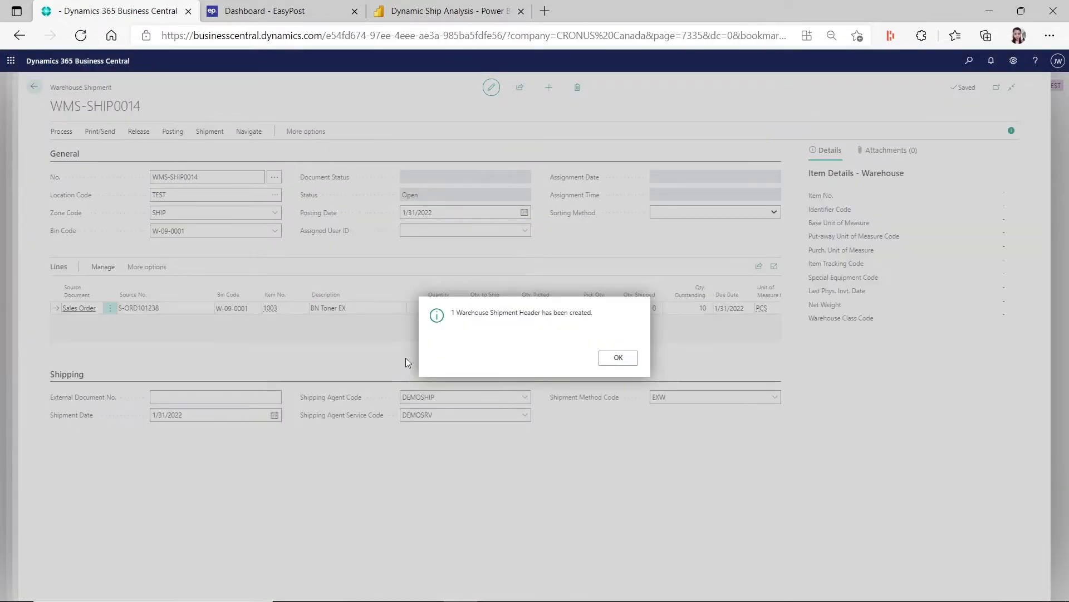
pyautogui.click(618, 358)
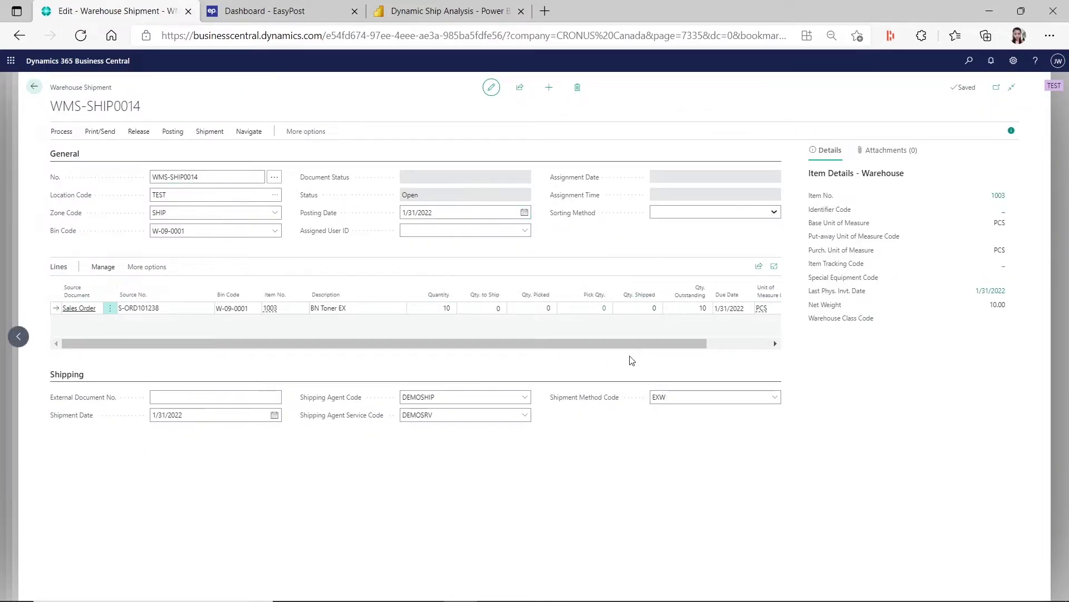
pyautogui.moveTo(625, 344); pyautogui.dragTo(494, 351)
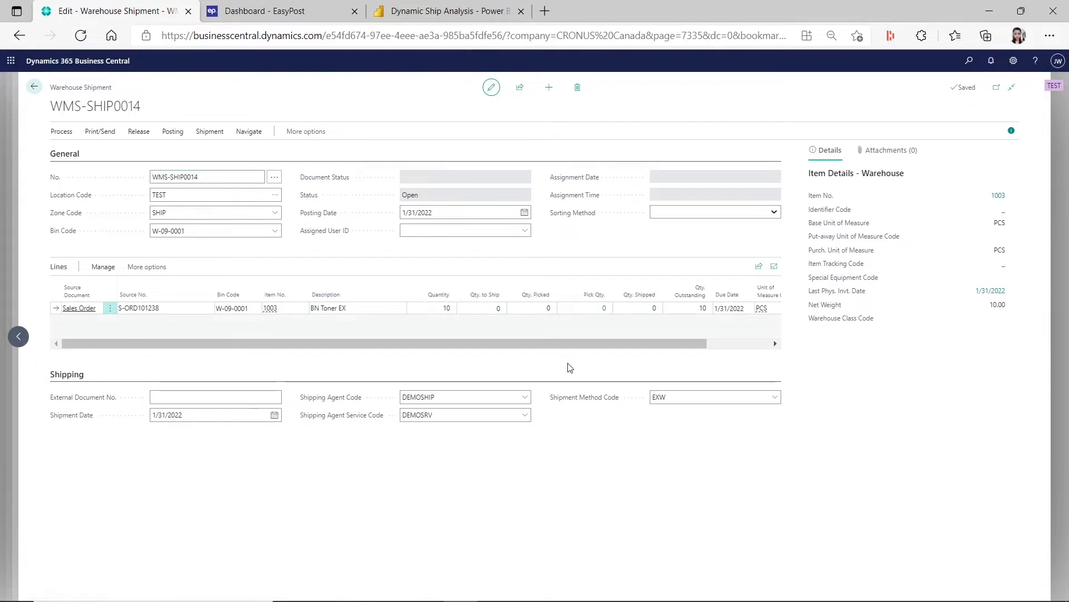
# Find the Locations list, open the TEST location card, view its bins, and return to the card
pyautogui.click(970, 61)
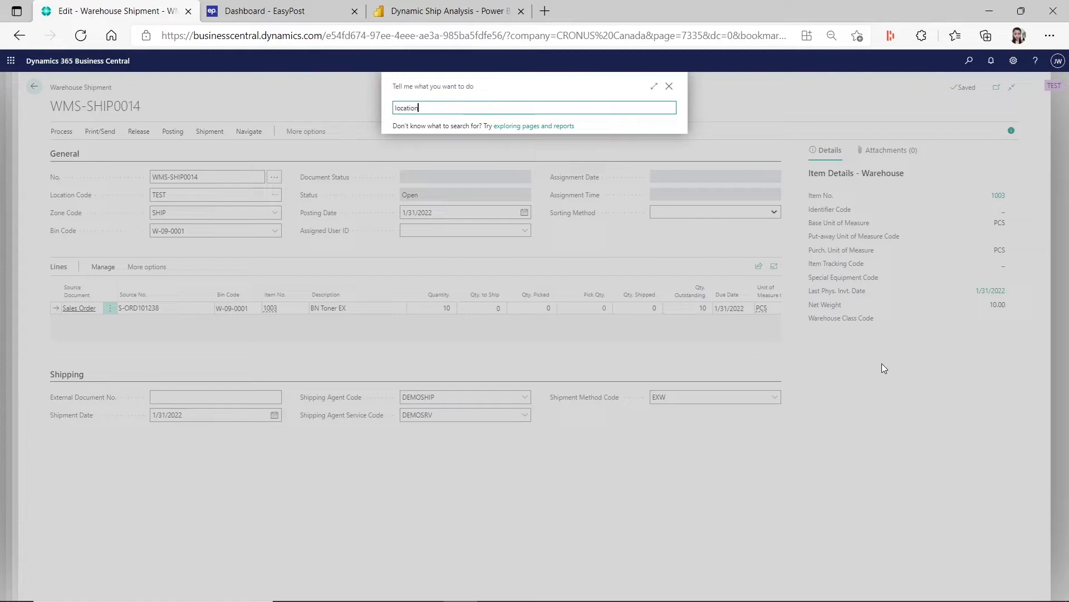
pyautogui.click(424, 149)
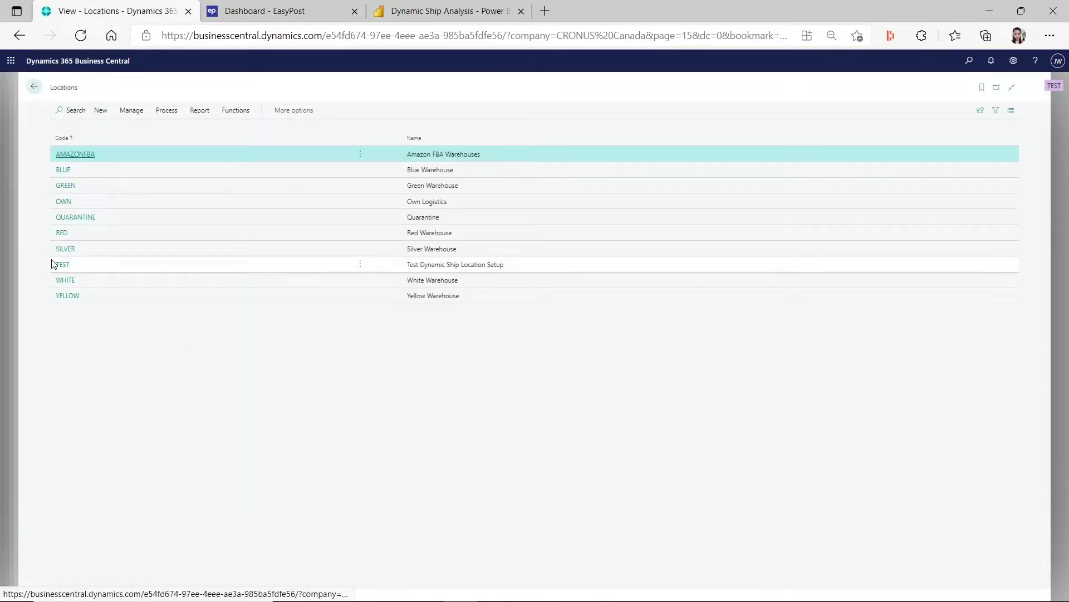
pyautogui.click(62, 266)
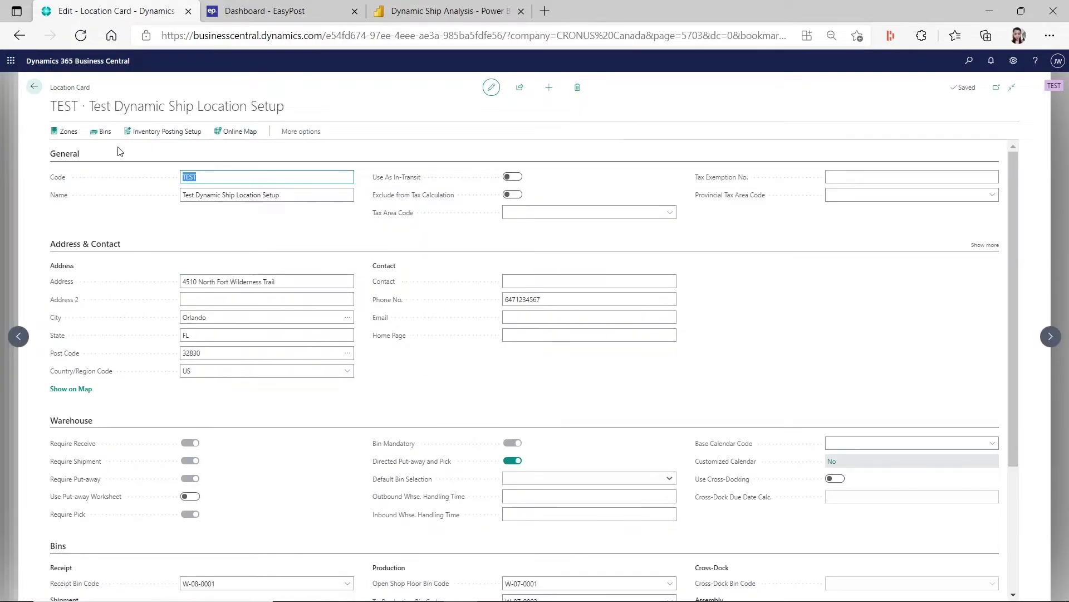
pyautogui.click(103, 132)
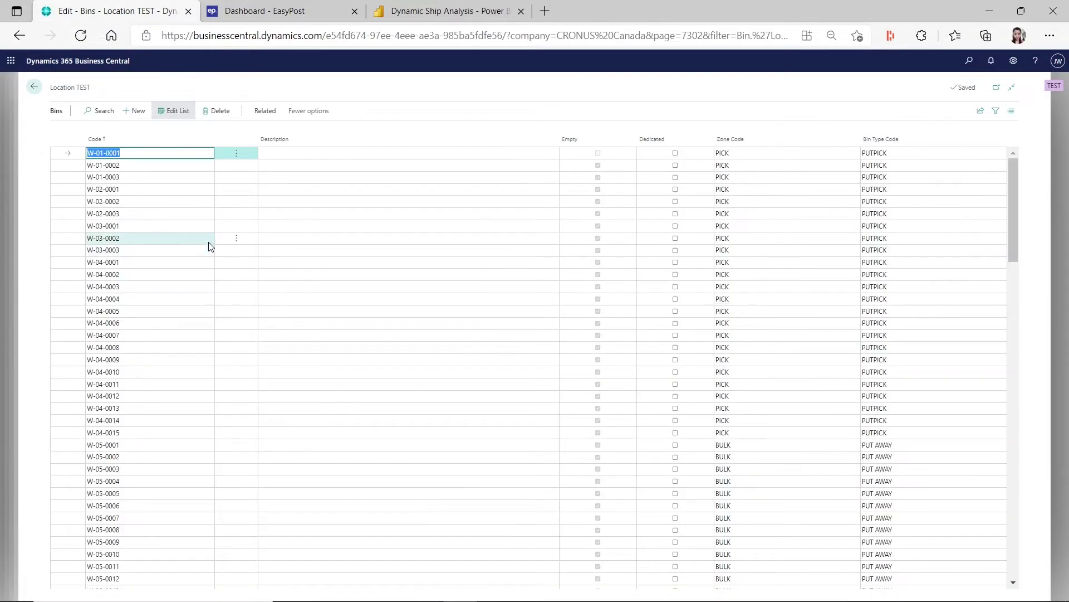
pyautogui.click(34, 86)
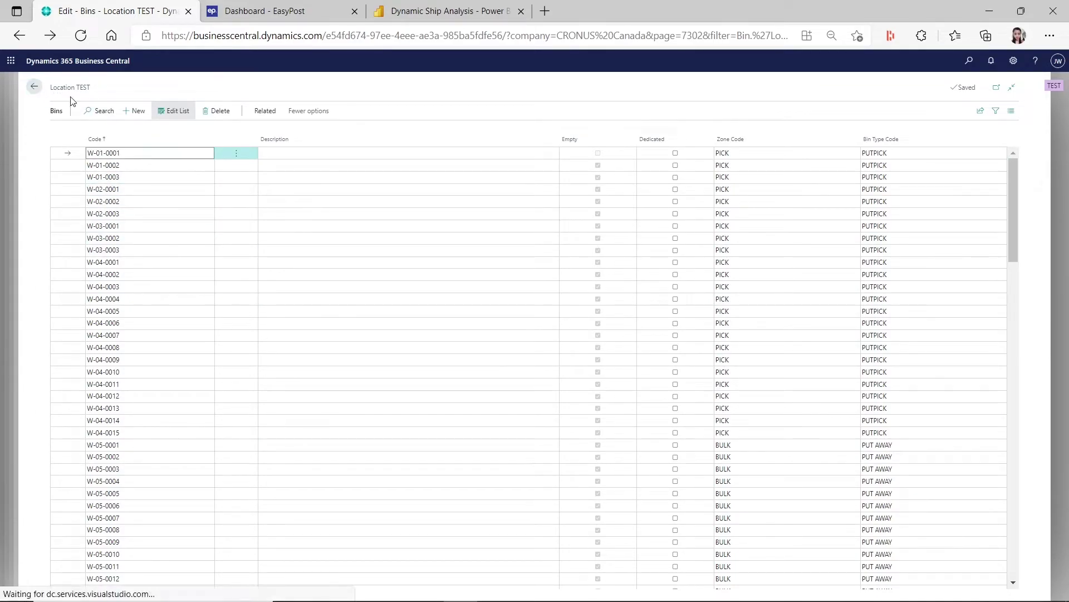
# Open the TEST location's zones and view the bins belonging to the PICK zone
pyautogui.click(78, 132)
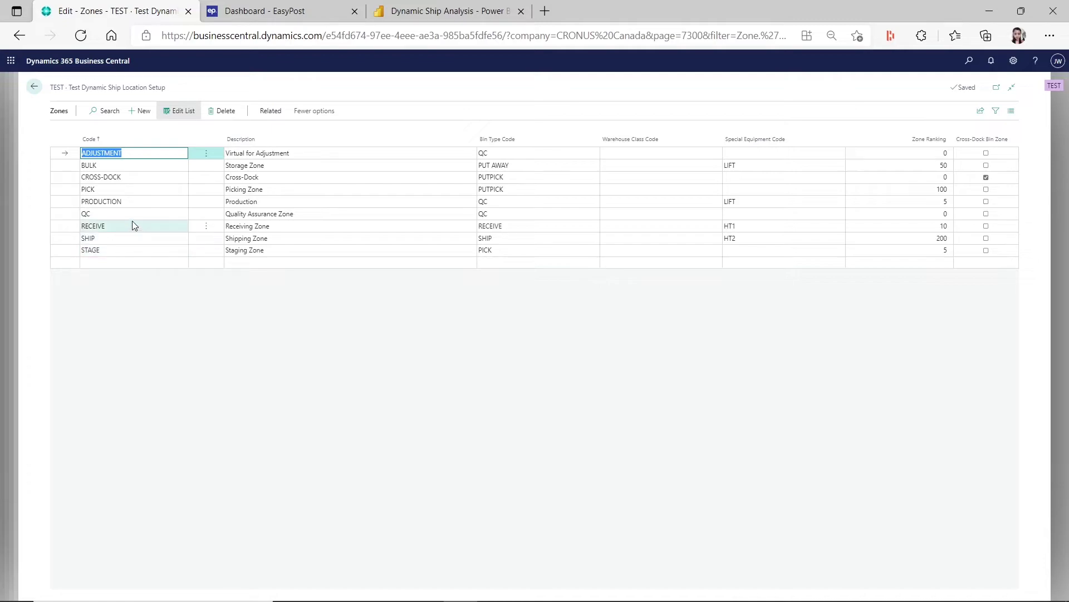
pyautogui.click(128, 191)
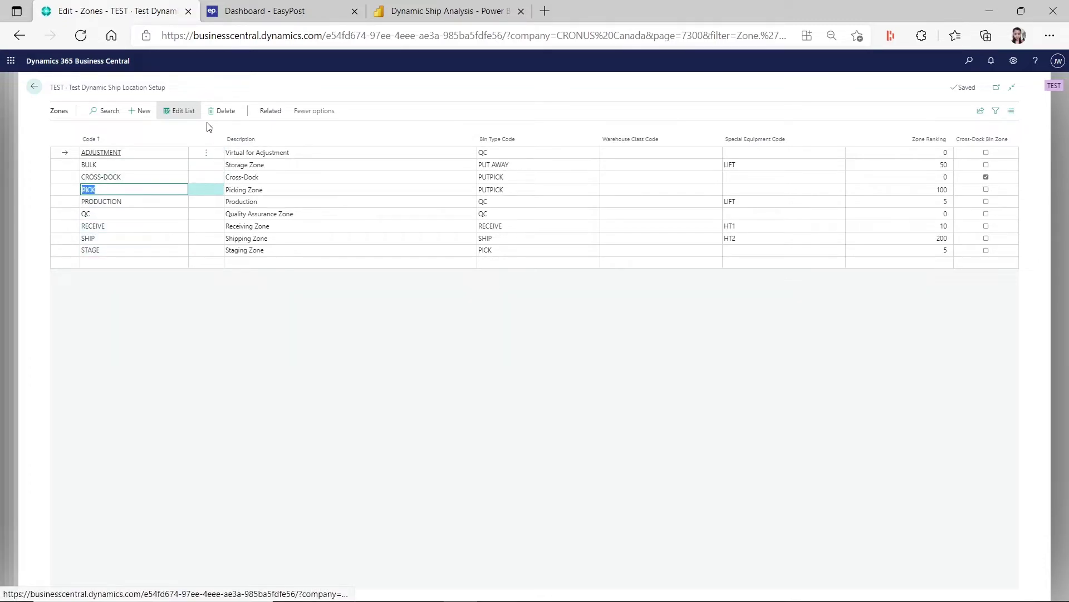
pyautogui.click(271, 111)
pyautogui.click(73, 131)
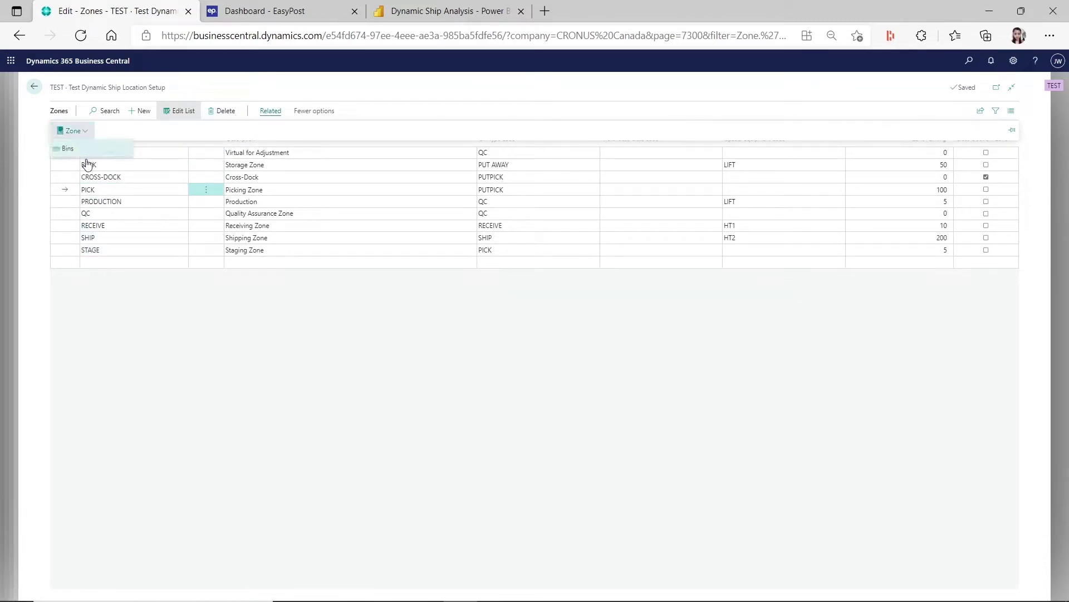
pyautogui.click(81, 156)
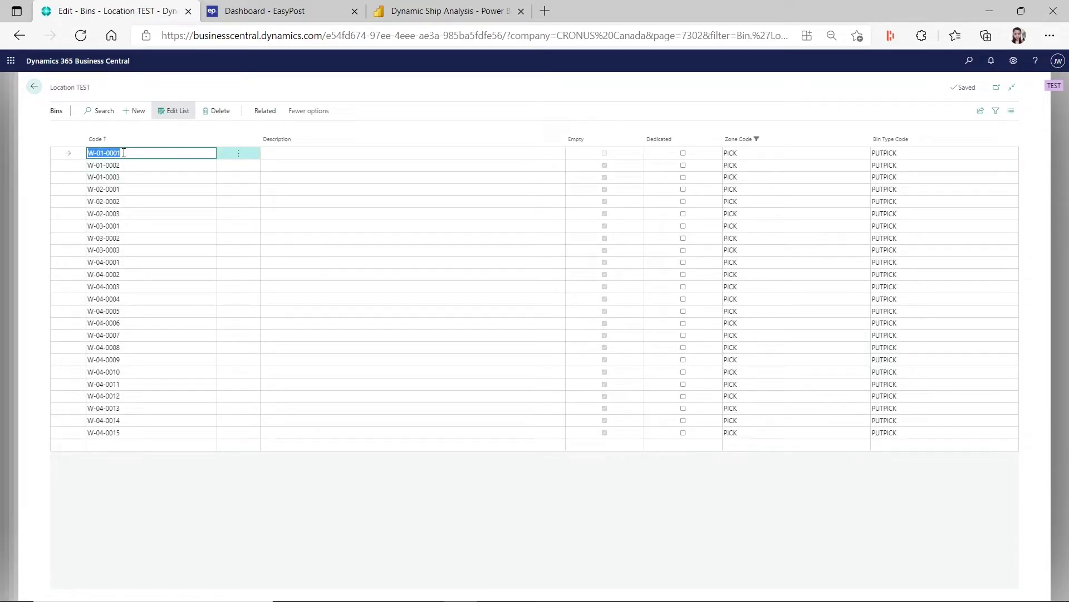
# View the contents of bin W-01-0001, check its item number, and return to the TEST location card
pyautogui.click(265, 110)
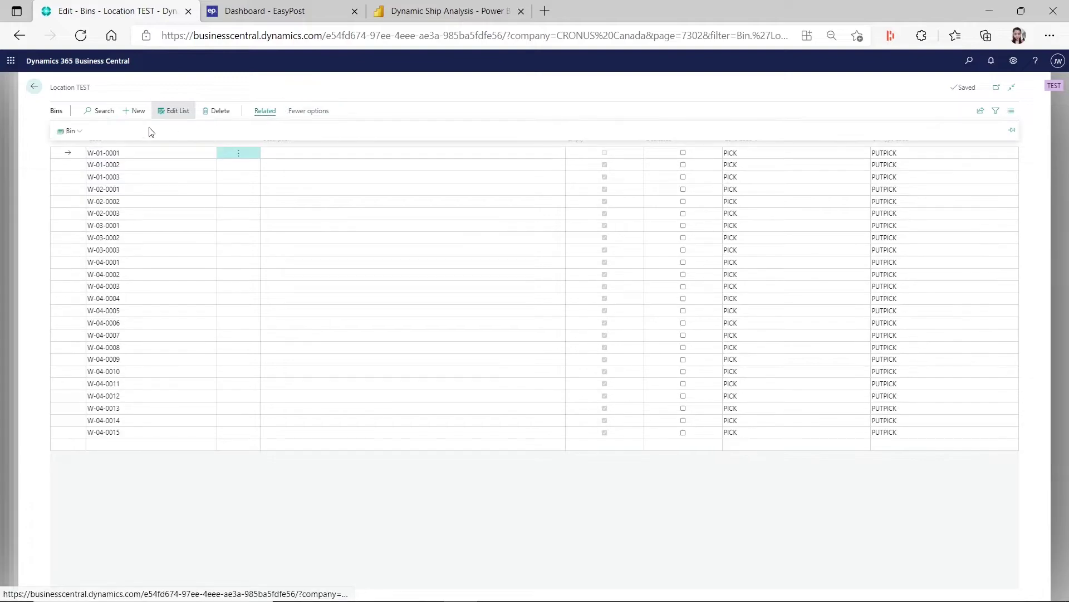
pyautogui.click(85, 136)
pyautogui.click(89, 154)
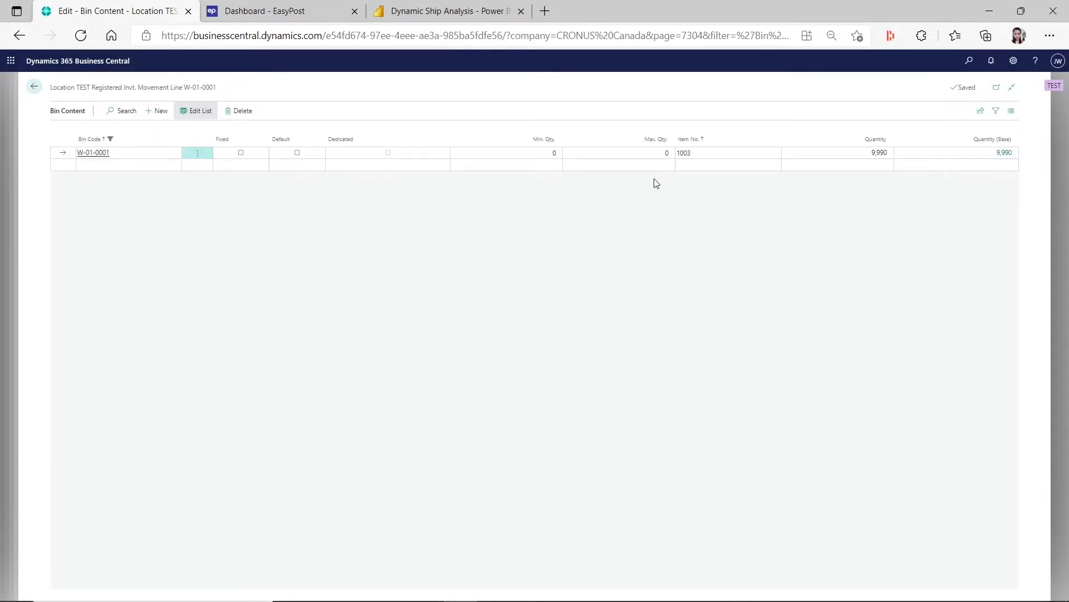
pyautogui.click(705, 151)
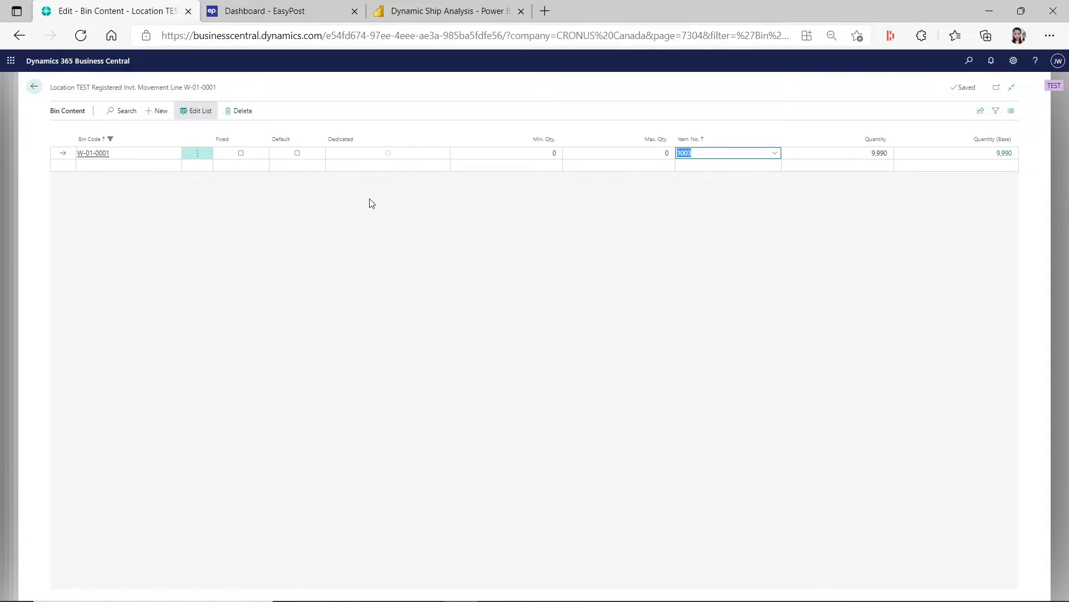
pyautogui.click(34, 87)
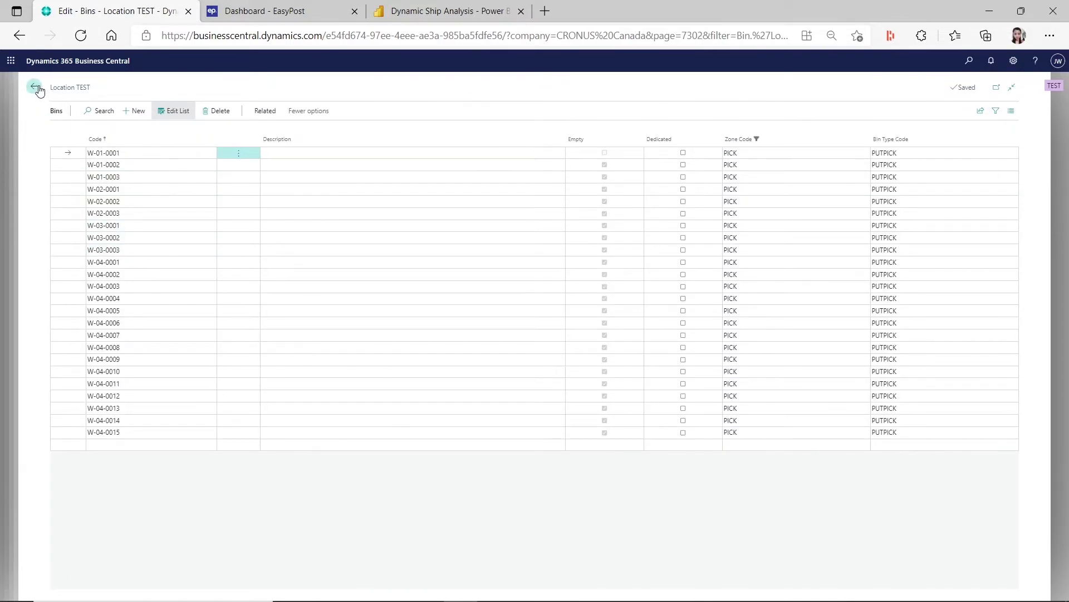
pyautogui.click(34, 87)
pyautogui.click(34, 87)
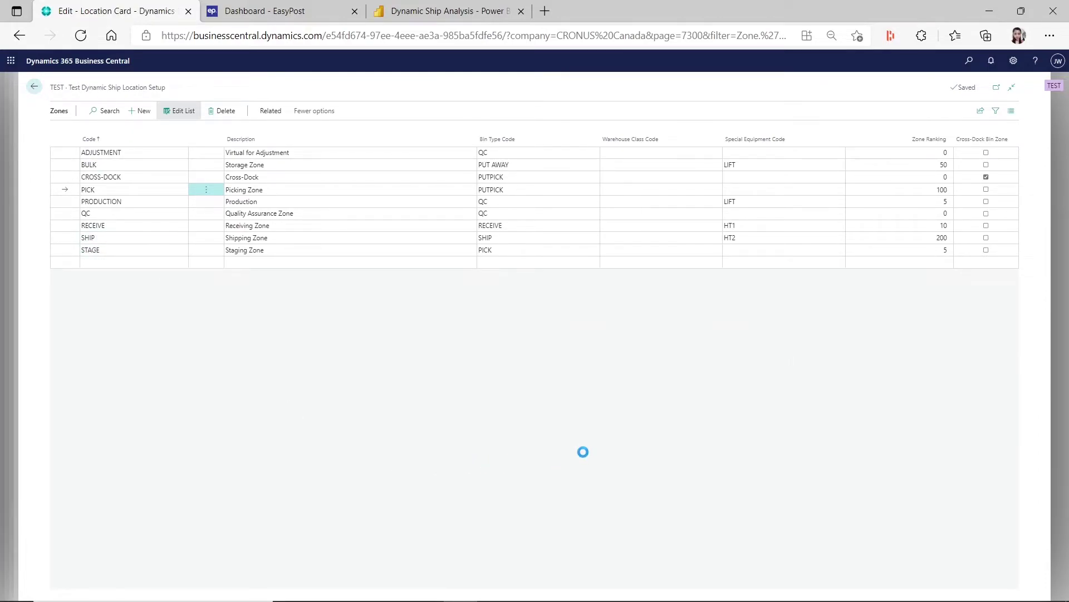
# Check the shipment bin code and warehouse settings on the TEST location card, then return to the warehouse shipment
pyautogui.scroll(-4, 365, 532)
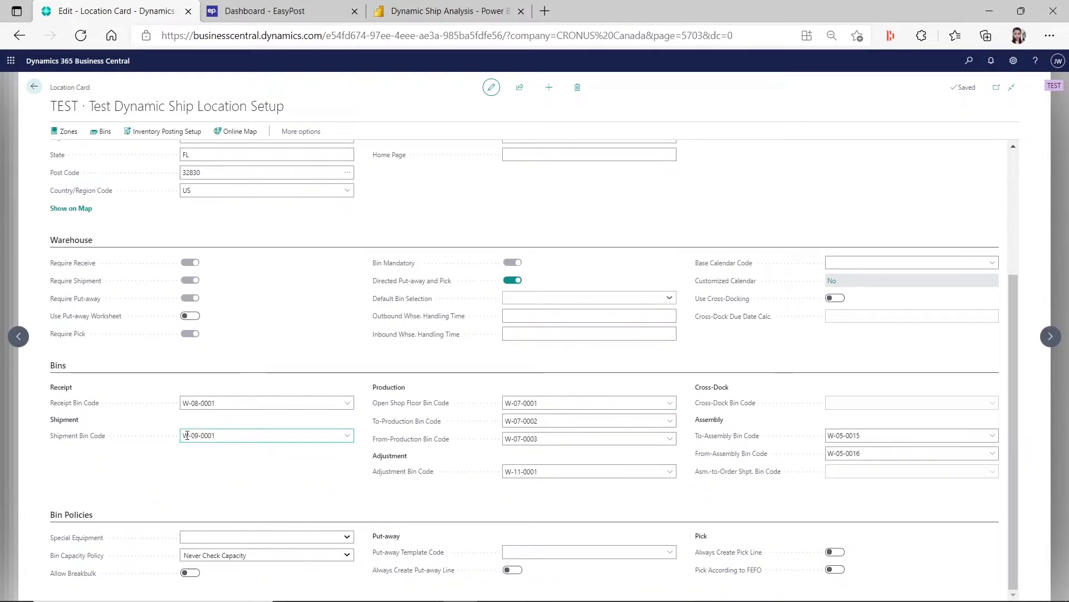
pyautogui.click(228, 432)
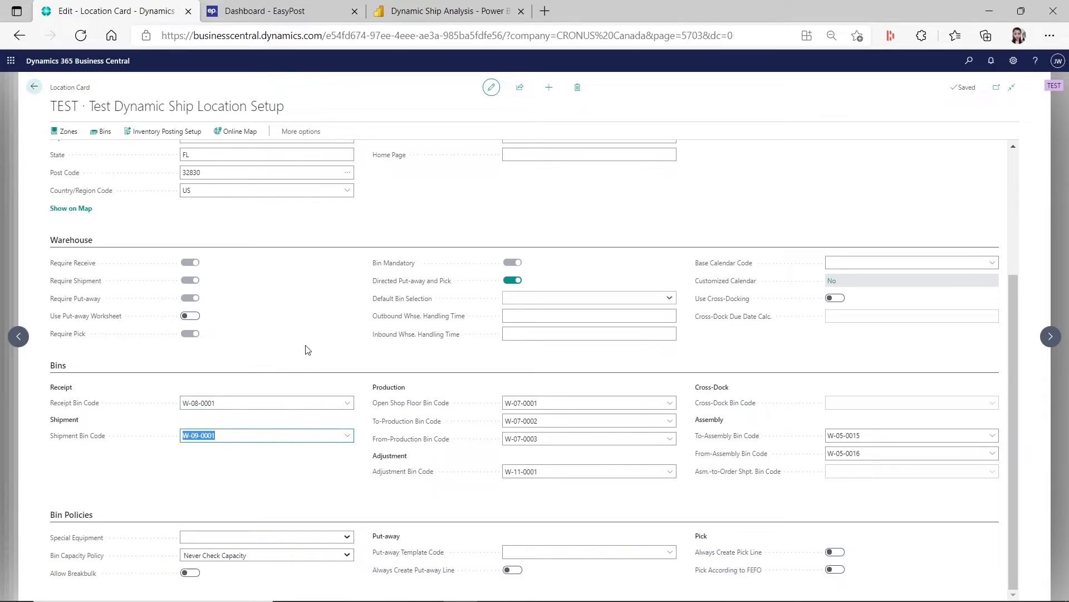
pyautogui.scroll(3, 306, 350)
pyautogui.scroll(-3, 298, 496)
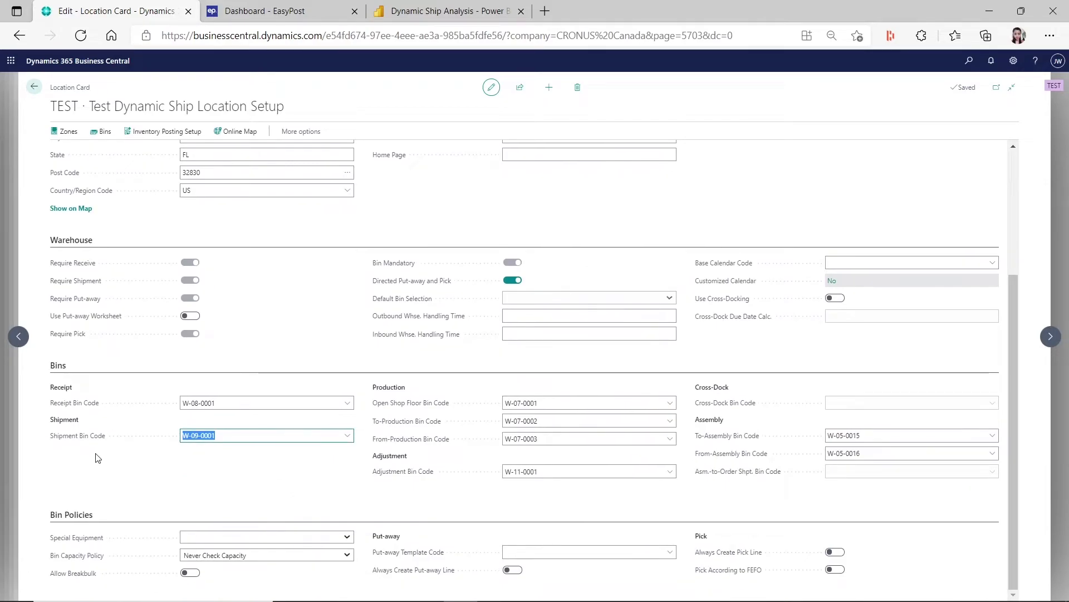
pyautogui.click(34, 86)
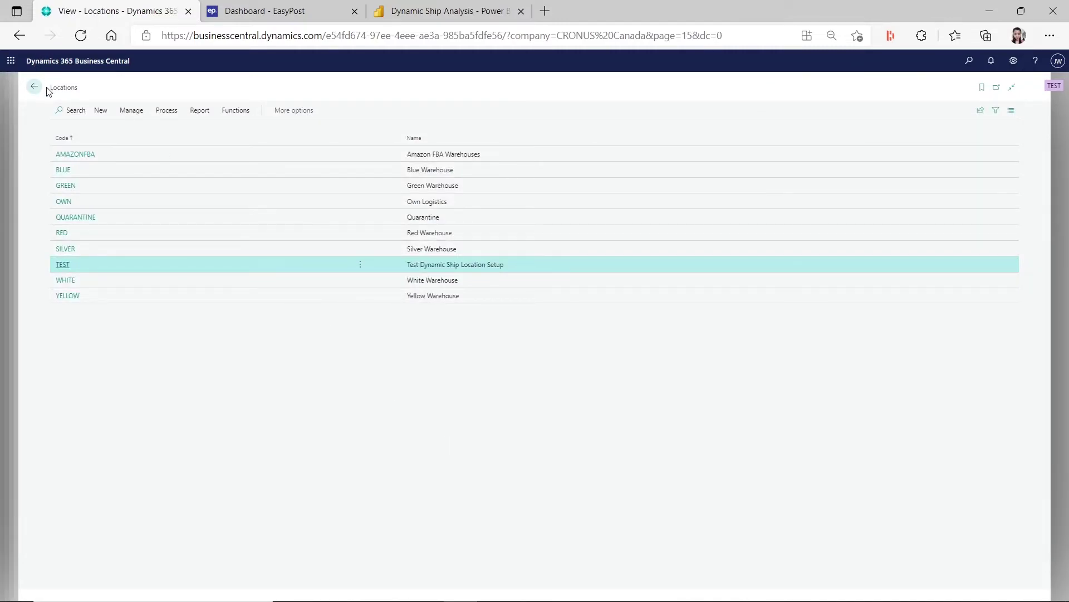
pyautogui.click(34, 87)
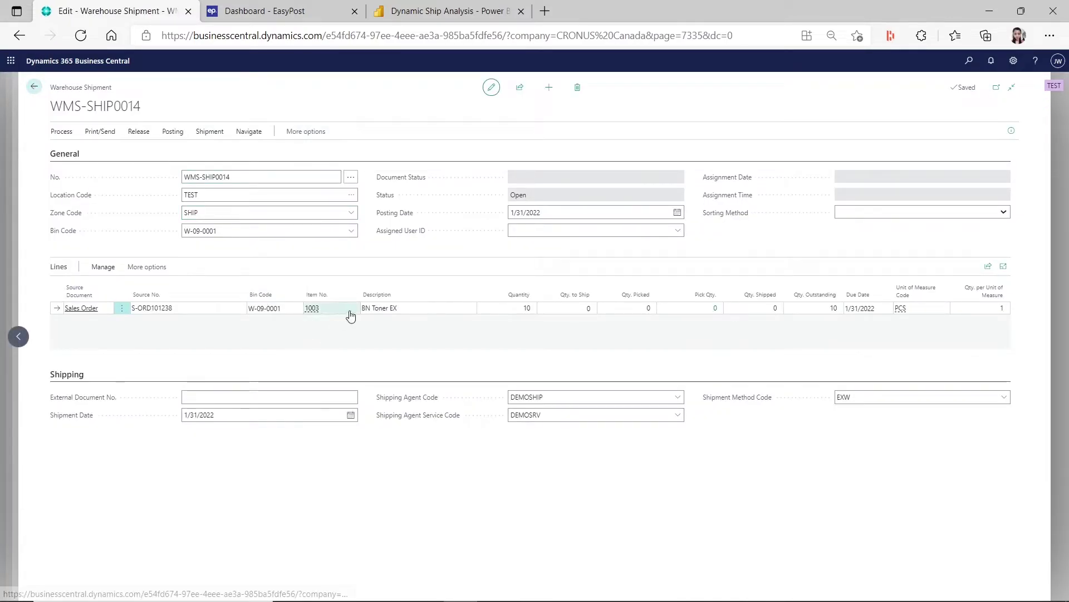
pyautogui.click(62, 132)
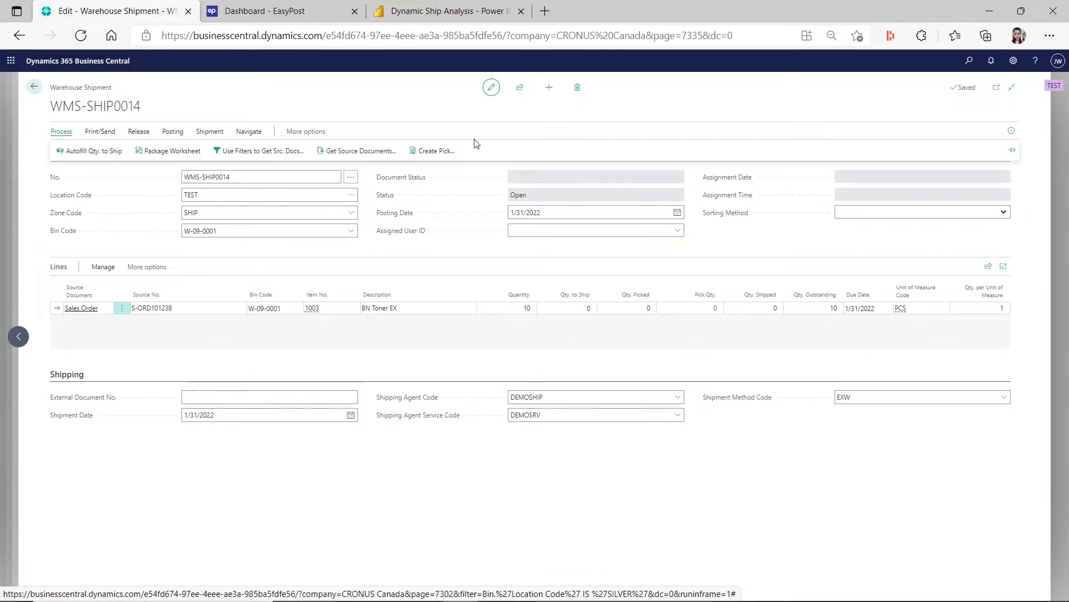
pyautogui.click(435, 151)
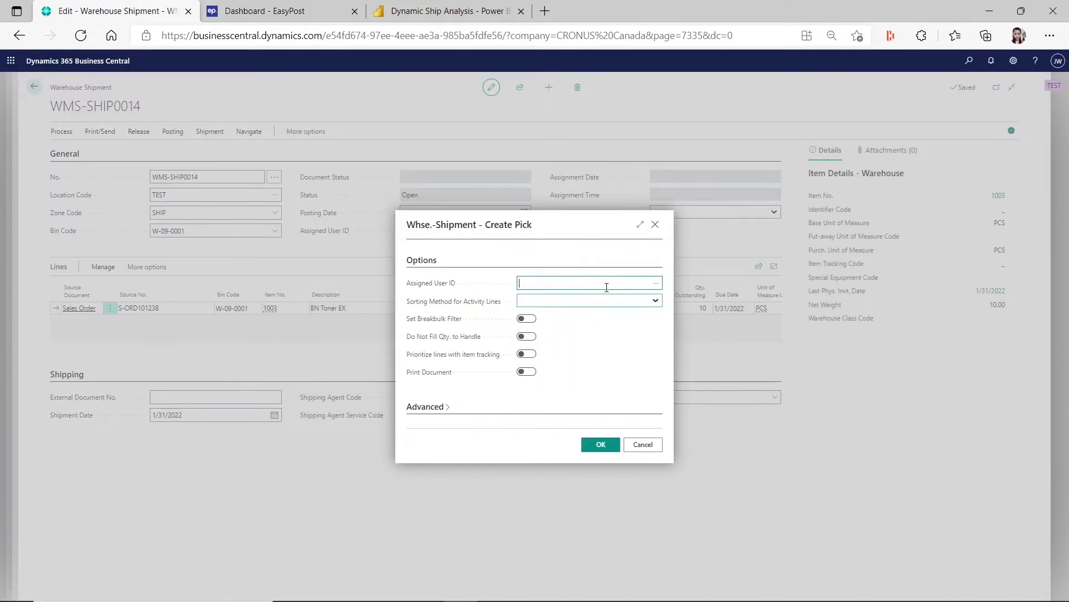
pyautogui.click(656, 282)
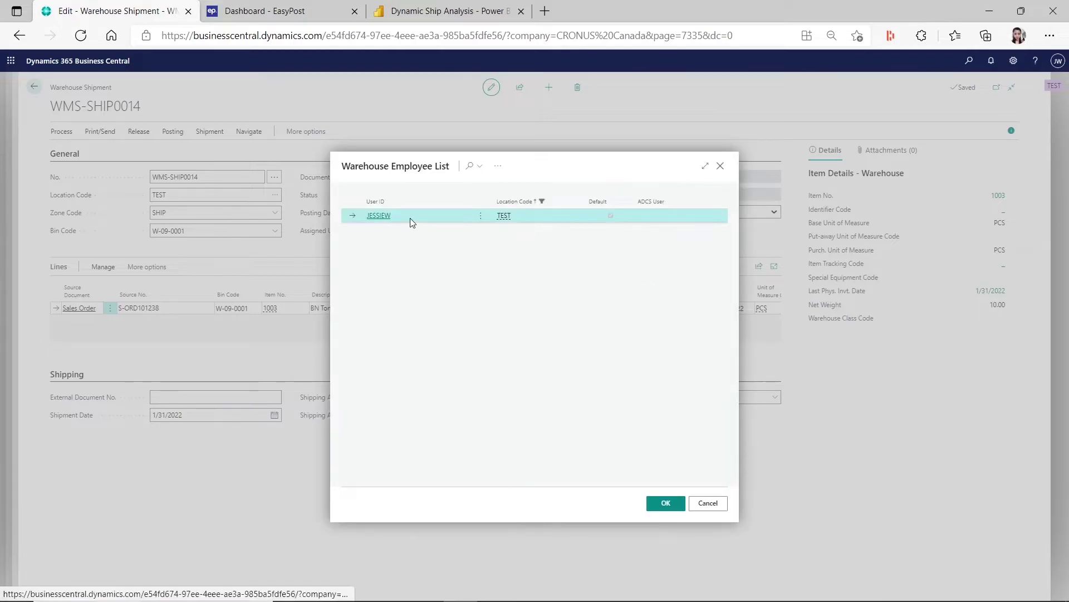
pyautogui.click(659, 503)
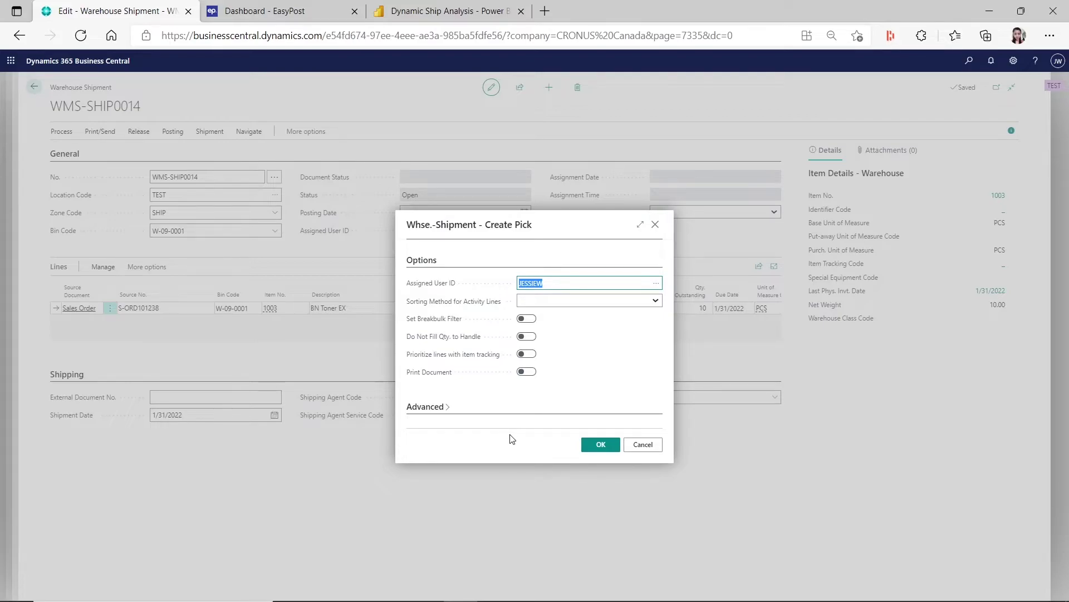
pyautogui.click(644, 444)
# Find the Warehouse Employees list, check the employee's location assignments, and return to the warehouse shipment
pyautogui.click(969, 60)
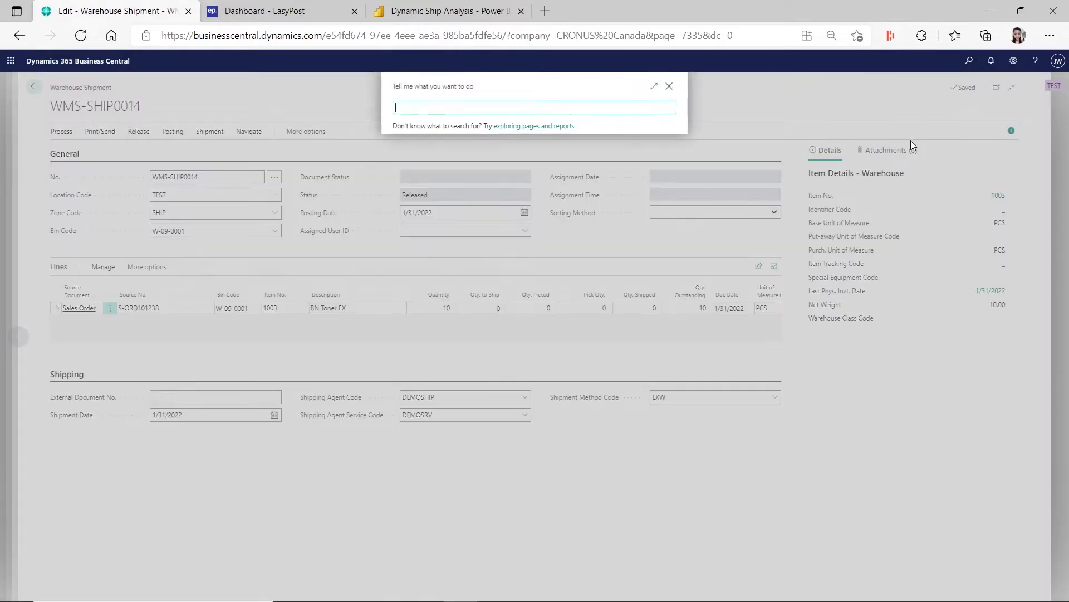
pyautogui.write('warehouse empl')
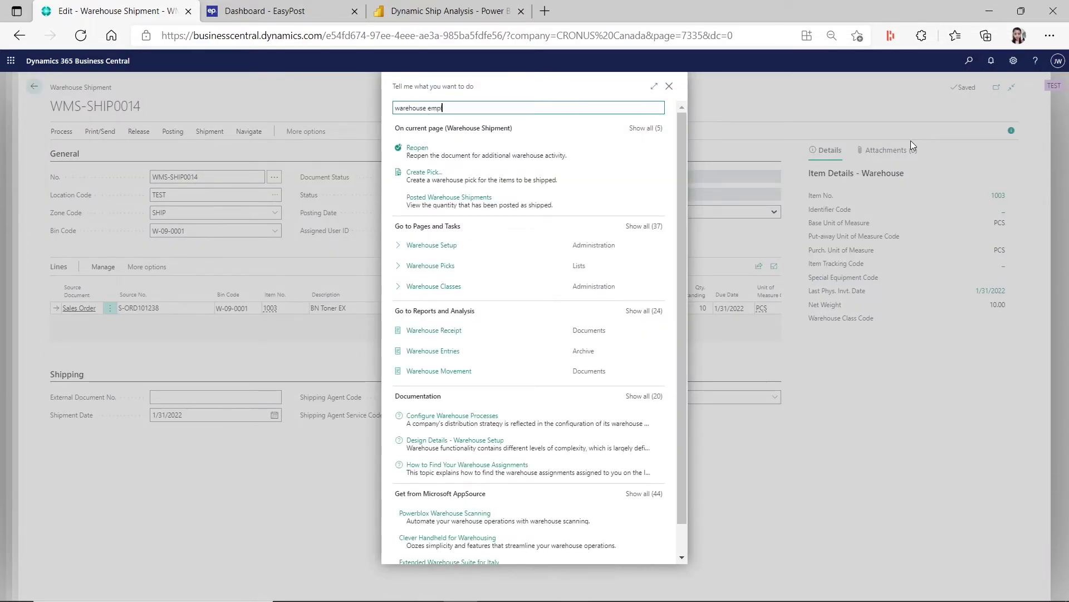
pyautogui.write('oyee')
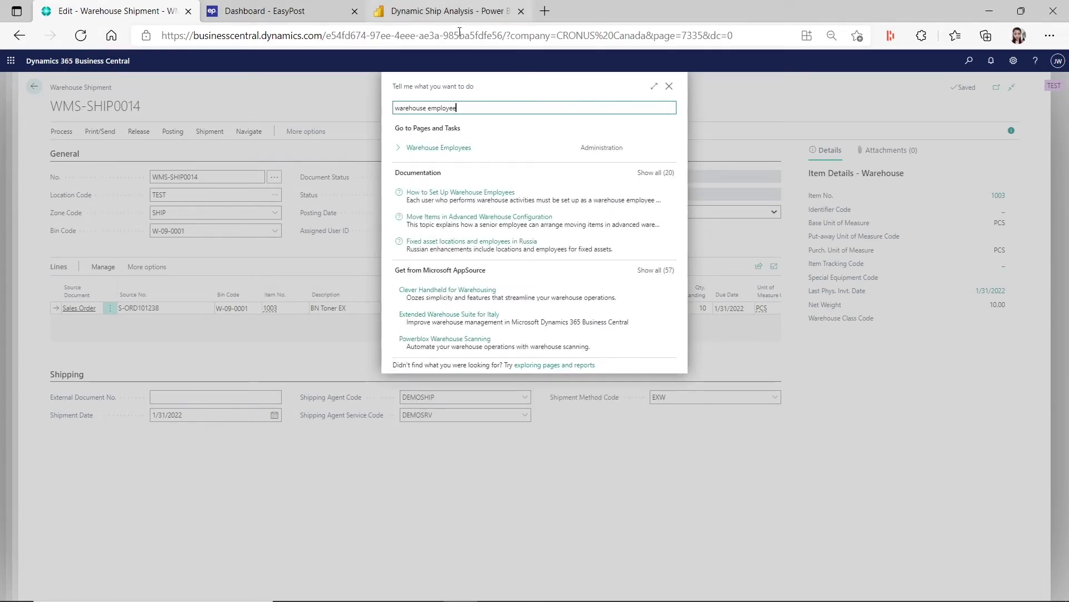
pyautogui.click(462, 159)
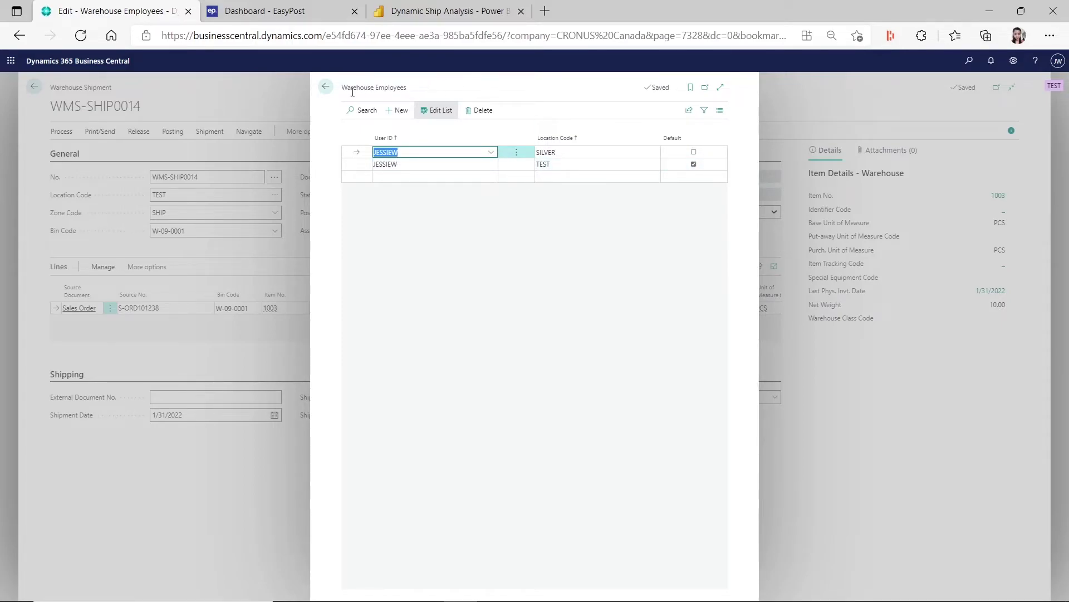
pyautogui.click(326, 87)
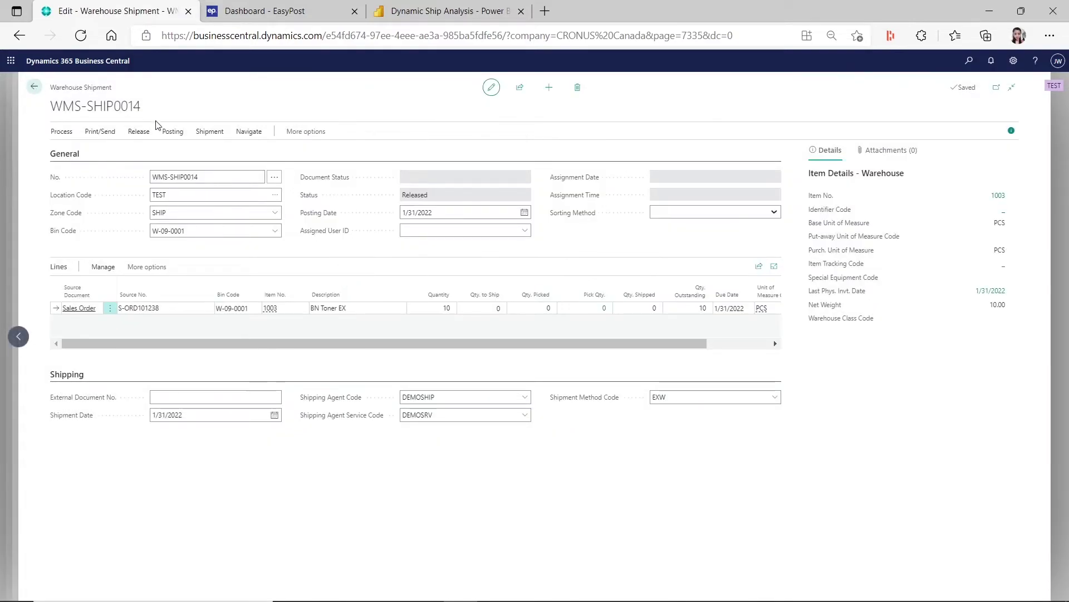
# Create a pick from the warehouse shipment, assigned to the TEST location's warehouse employee
pyautogui.click(61, 132)
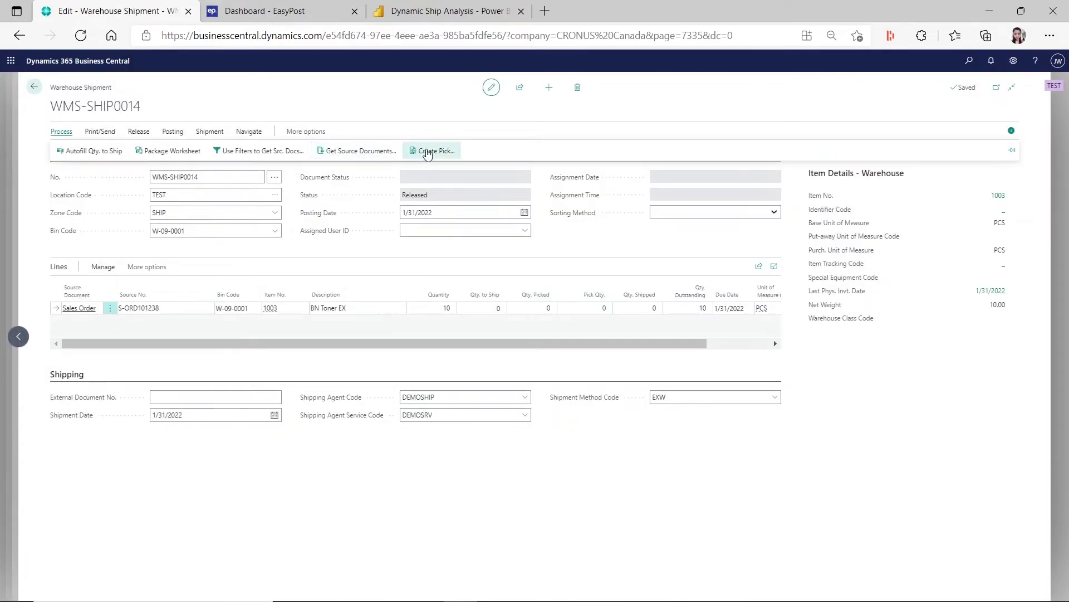
pyautogui.click(432, 149)
pyautogui.click(656, 283)
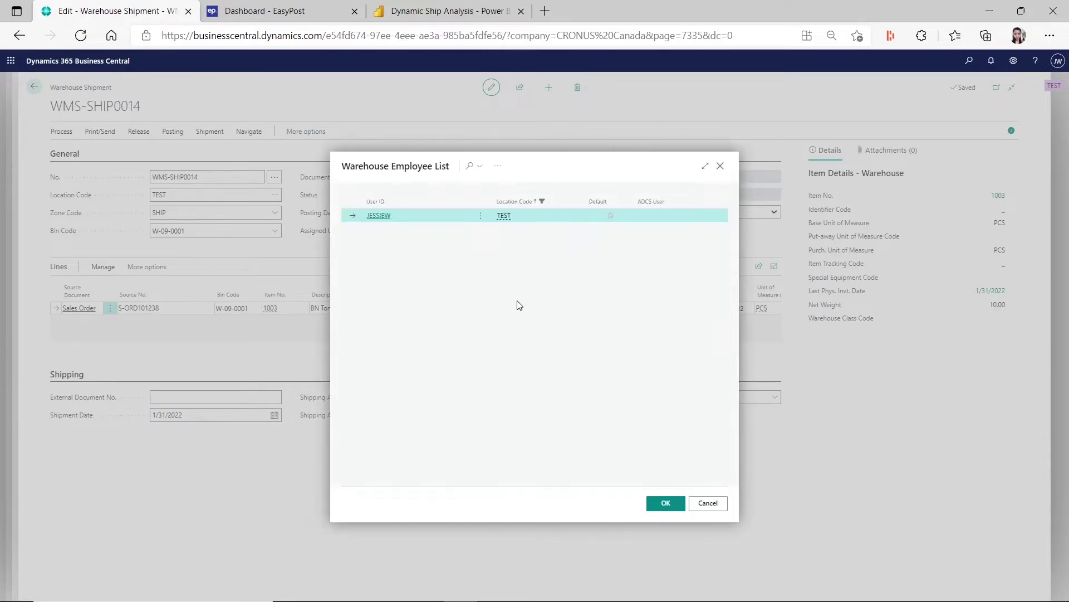
pyautogui.click(676, 504)
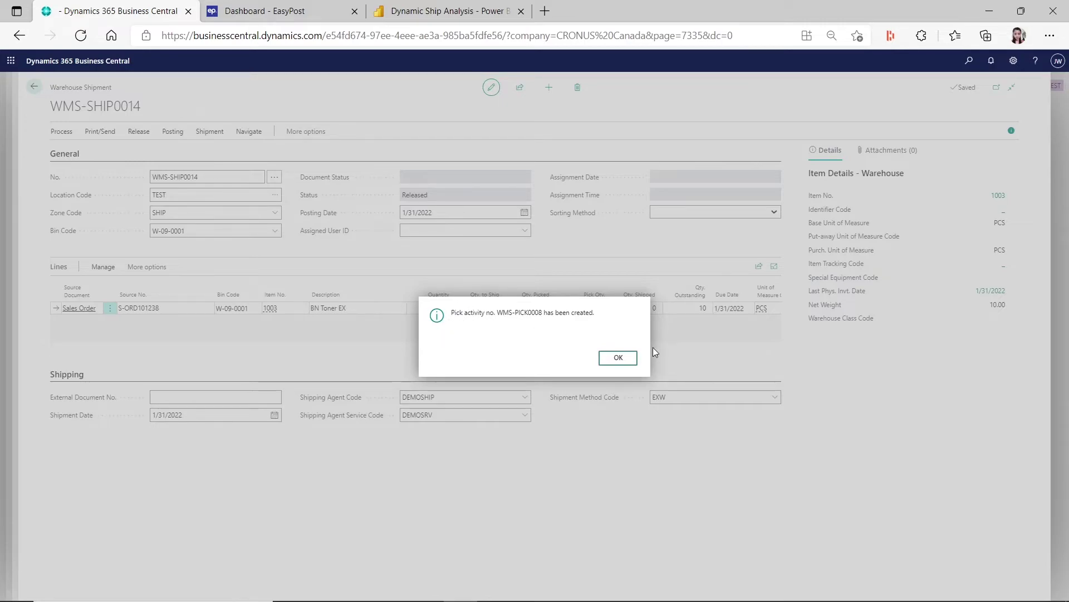
pyautogui.click(617, 357)
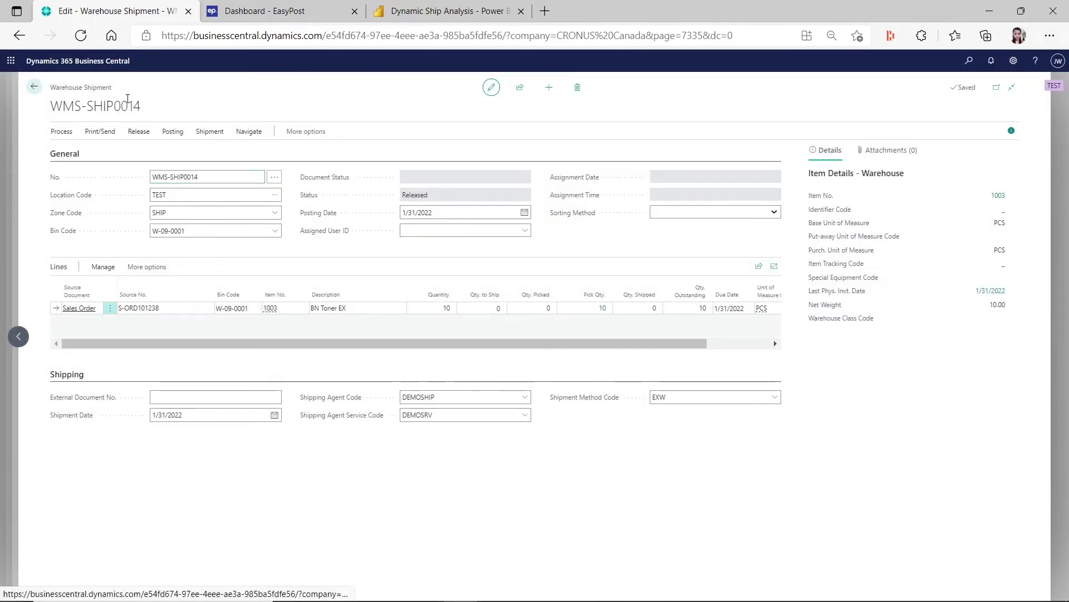
# Open the warehouse pick document from the shipment's pick lines and enlarge it to review its Take and Place lines
pyautogui.click(61, 133)
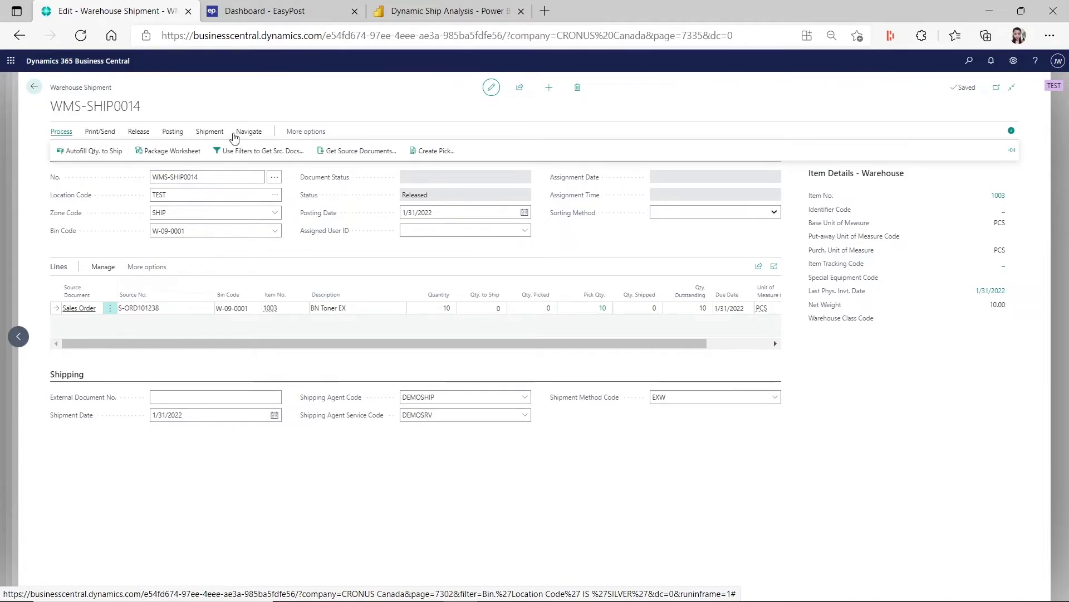
pyautogui.click(249, 132)
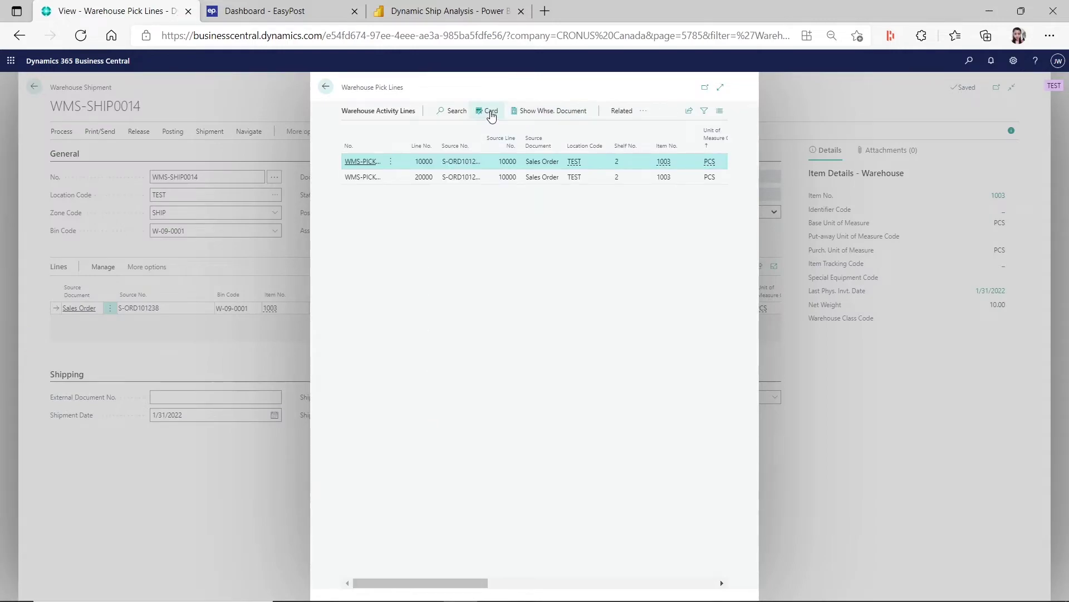
pyautogui.click(491, 113)
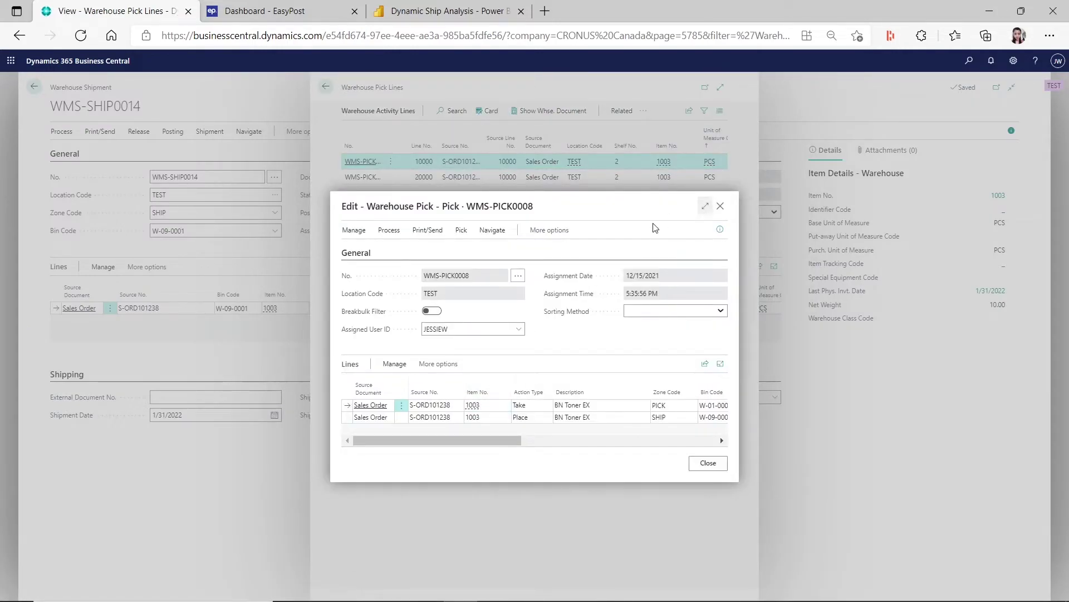
pyautogui.click(705, 206)
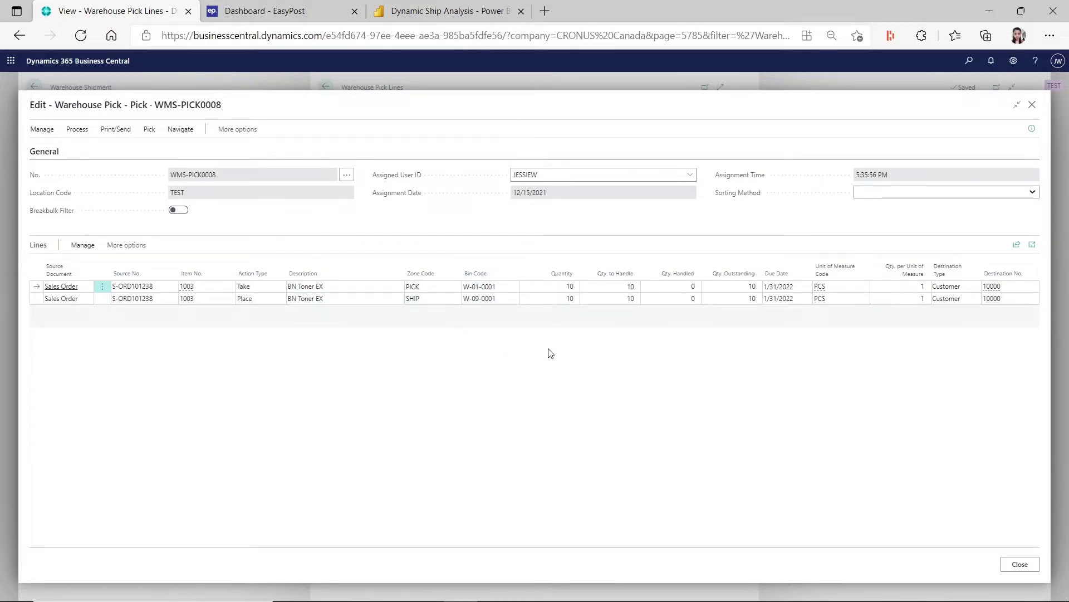
# Register the warehouse pick and return to the warehouse shipment
pyautogui.click(149, 129)
pyautogui.click(77, 128)
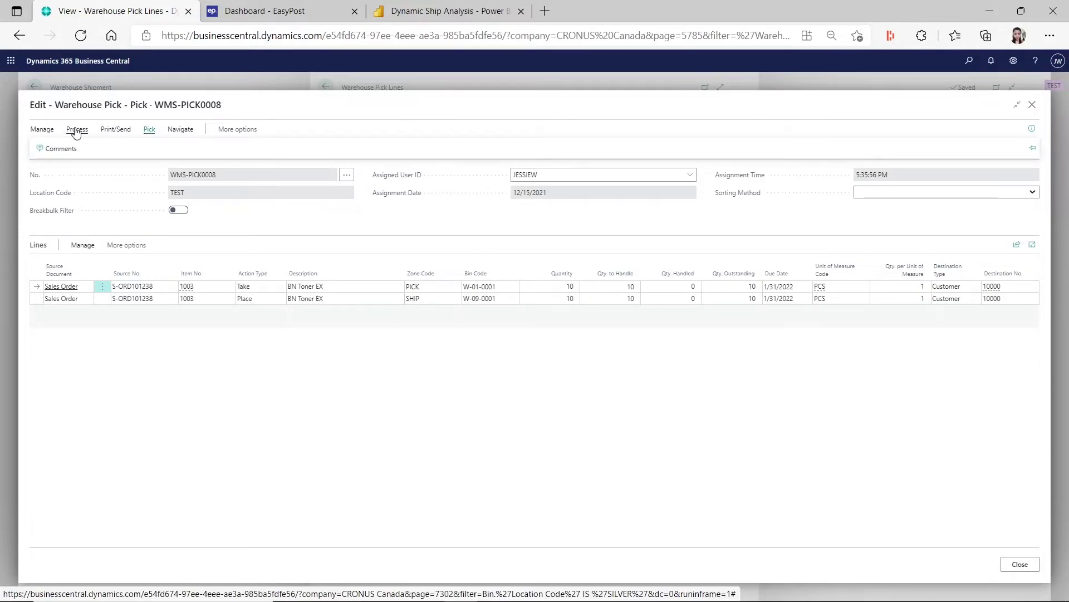
pyautogui.click(65, 148)
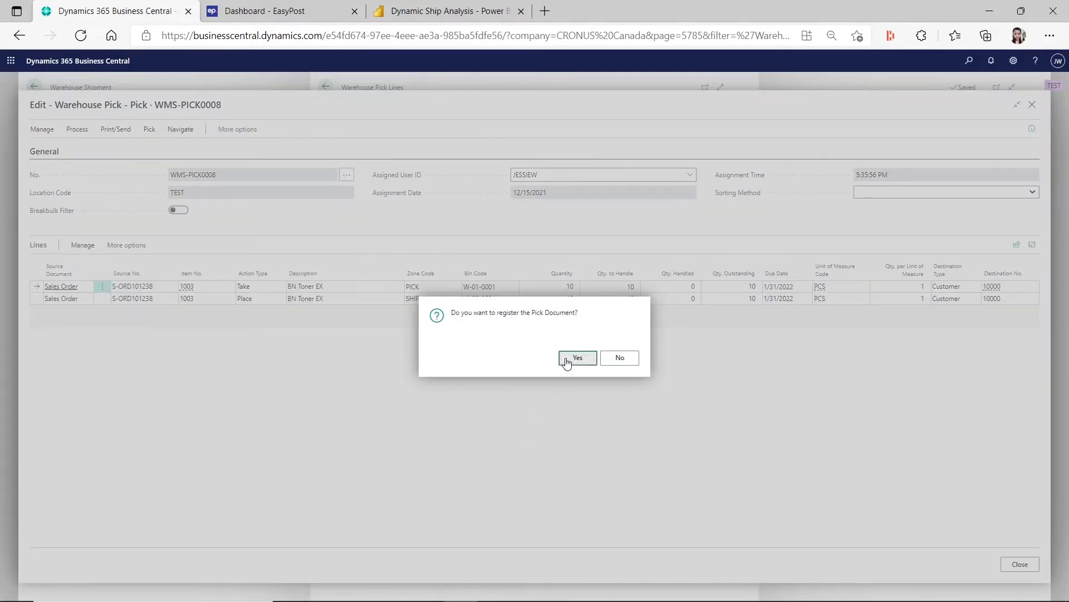
pyautogui.click(567, 360)
pyautogui.press('Return')
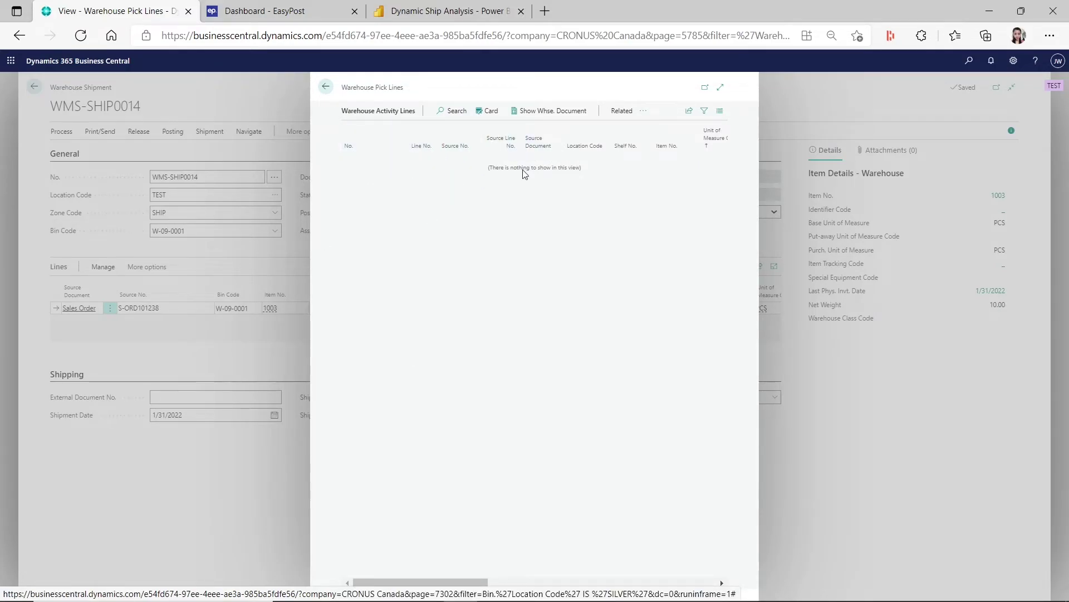
pyautogui.click(323, 88)
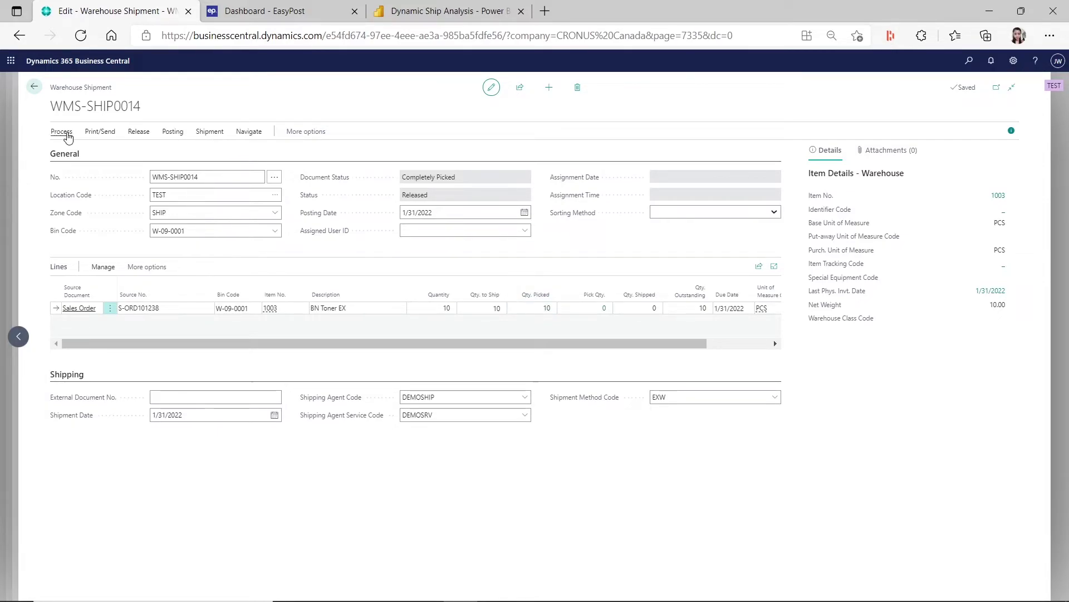
# Review the registered pick lines of the warehouse shipment and return to the shipment
pyautogui.click(66, 134)
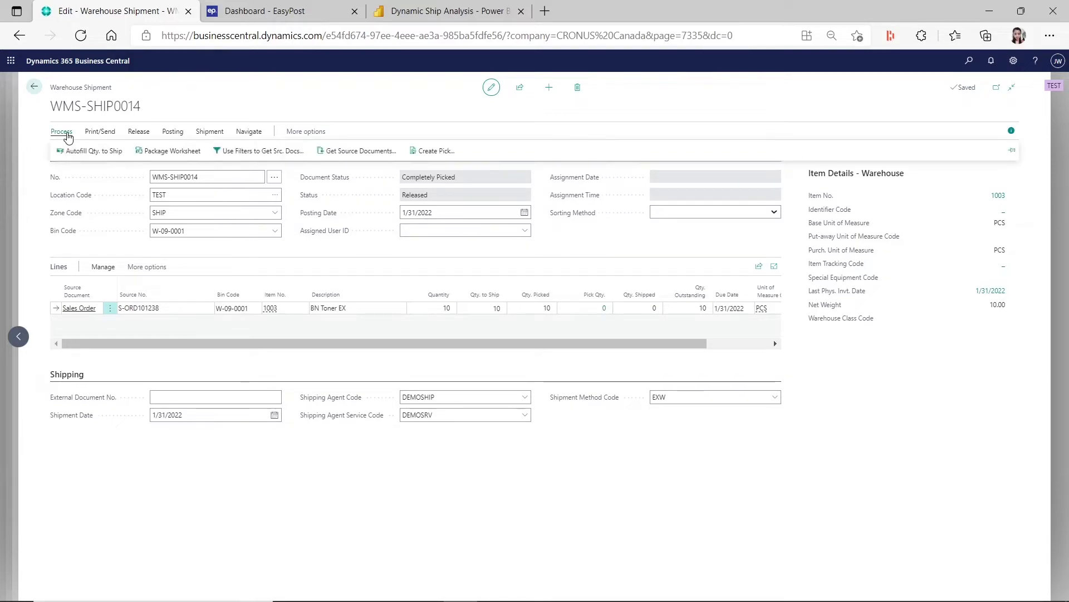
pyautogui.click(98, 149)
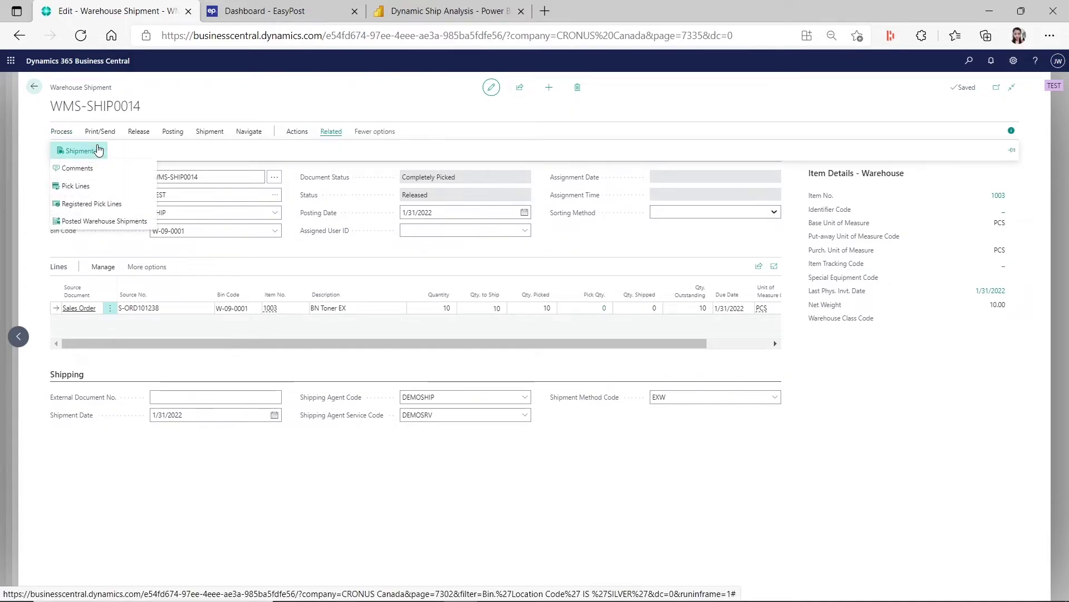
pyautogui.click(110, 203)
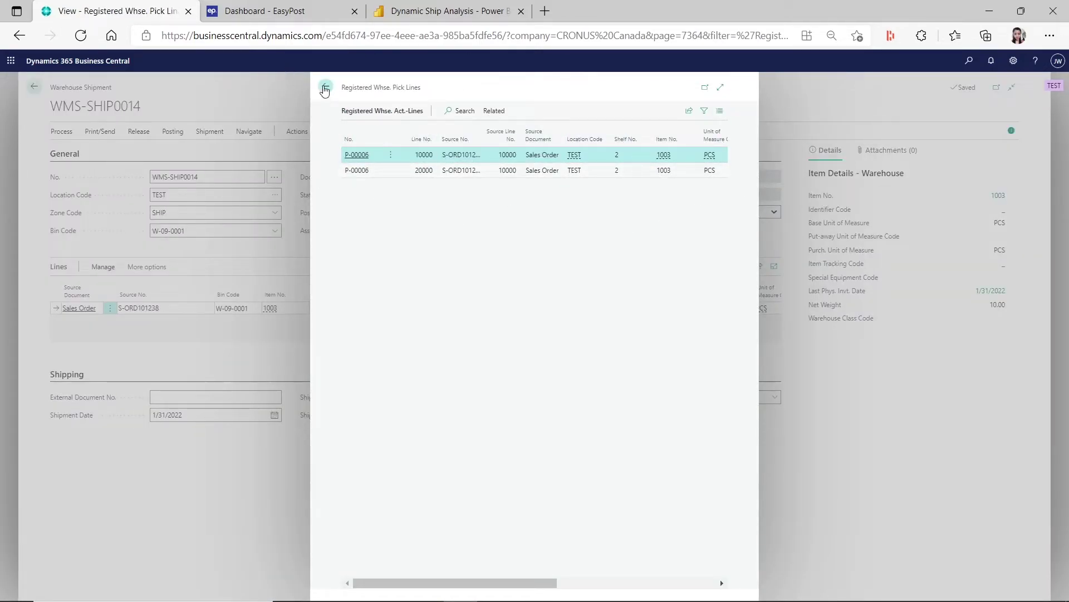
pyautogui.click(325, 90)
# Open Business Central in a new browser tab with the Windows-connected work account and bring up the Dynamic Ship Package Worksheet
pyautogui.click(396, 43)
pyautogui.click(513, 42)
pyautogui.moveTo(504, 36); pyautogui.dragTo(409, 12)
pyautogui.hotkey('ctrl', 'c')
pyautogui.hotkey('ctrl', 't')
pyautogui.hotkey('ctrl', 'v')
pyautogui.press('Return')
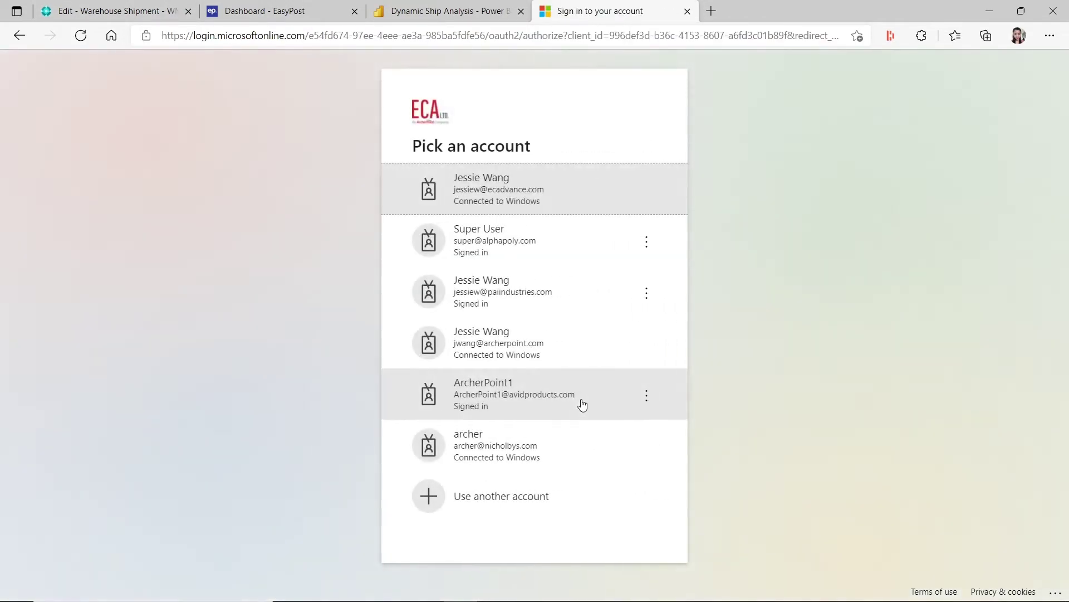
pyautogui.click(516, 197)
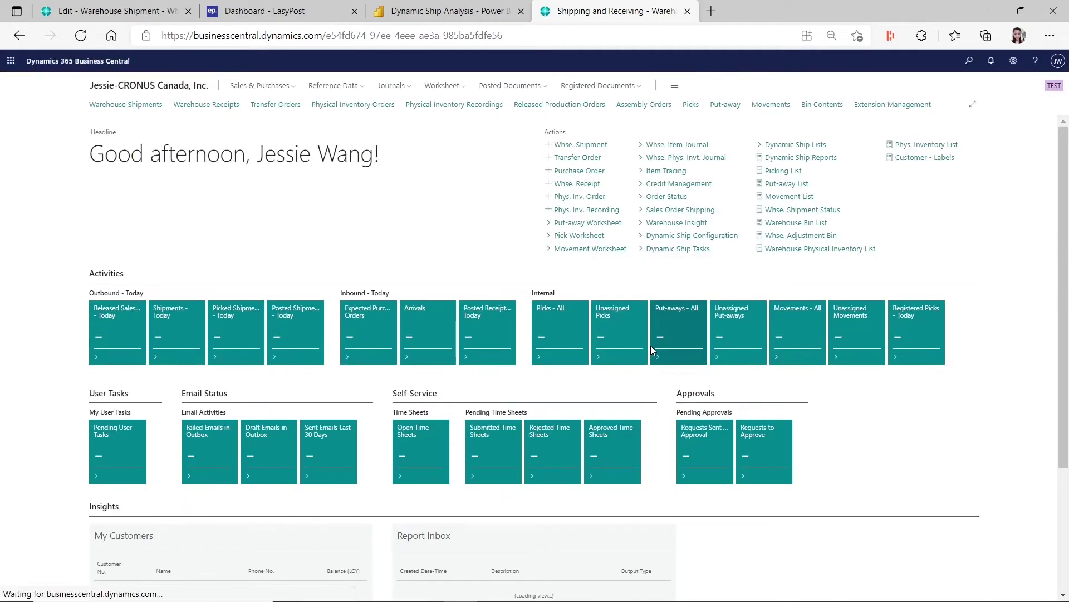
pyautogui.click(714, 252)
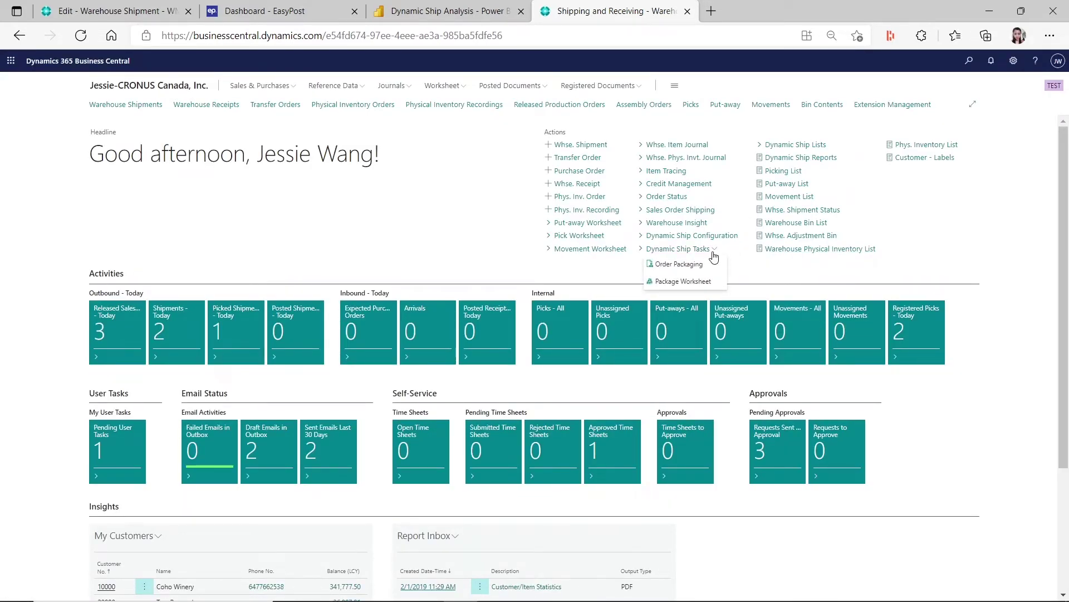
pyautogui.click(703, 281)
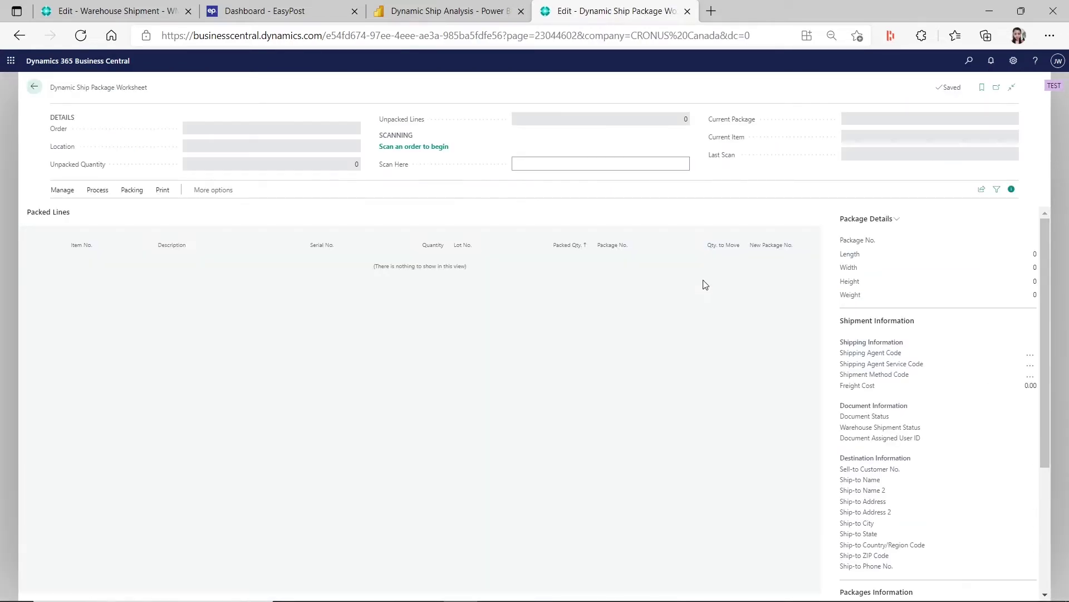
# Copy the warehouse shipment's number and scan it into the package worksheet as the order to pack
pyautogui.click(111, 11)
pyautogui.moveTo(144, 109)
pyautogui.mouseDown()
pyautogui.moveTo(46, 101)
pyautogui.moveTo(124, 106)
pyautogui.mouseUp()
pyautogui.click(50, 105)
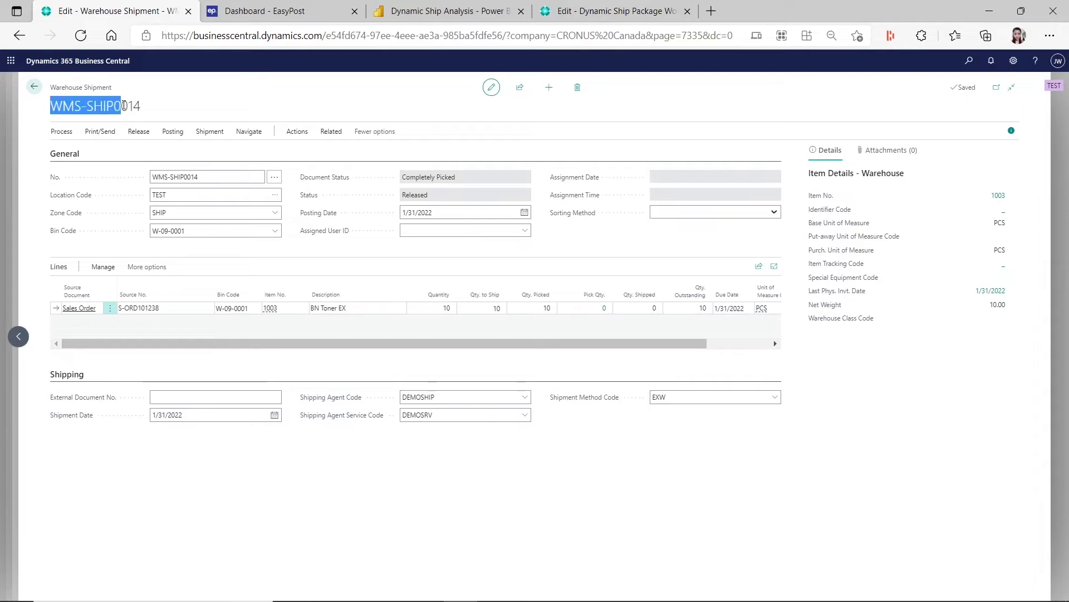
pyautogui.click(618, 12)
pyautogui.click(594, 165)
pyautogui.hotkey('ctrl', 'v')
pyautogui.press('Return')
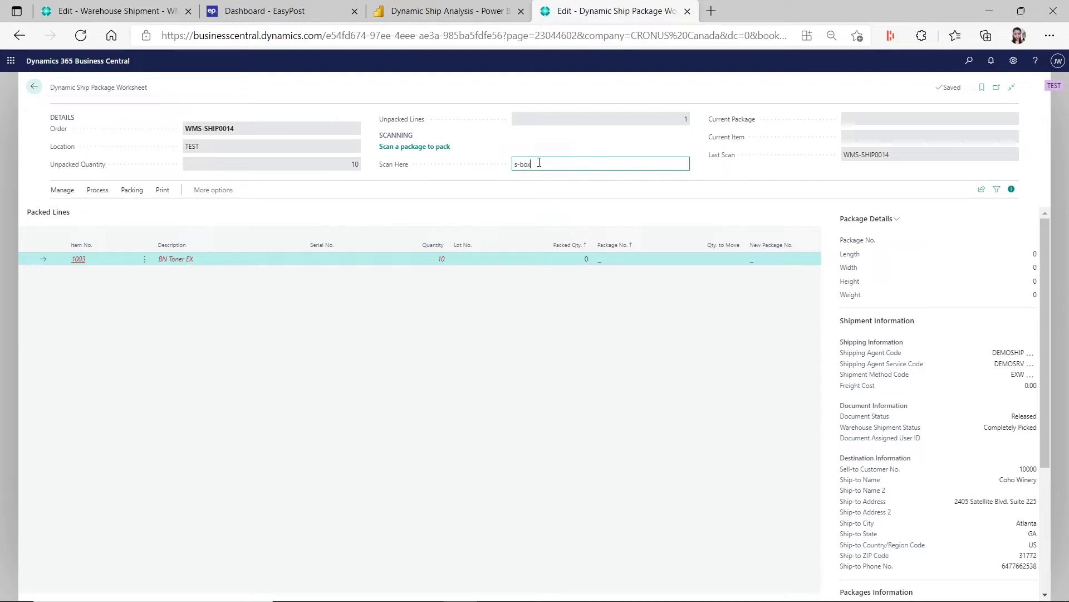
# Scan an s-box package into the worksheet and pack a quantity of 10 of item 1003 into it
pyautogui.press('Return')
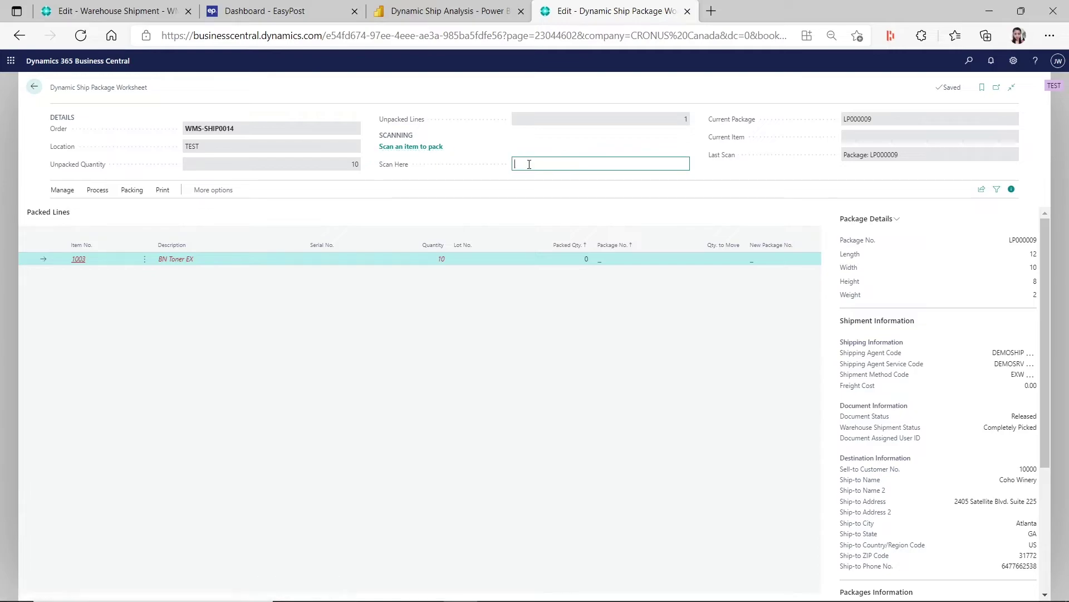
pyautogui.press('Return')
pyautogui.press('Return')
# Request the package weight with the --getweight command and set the shipment gross weight to 1.50 LB
pyautogui.press('Return')
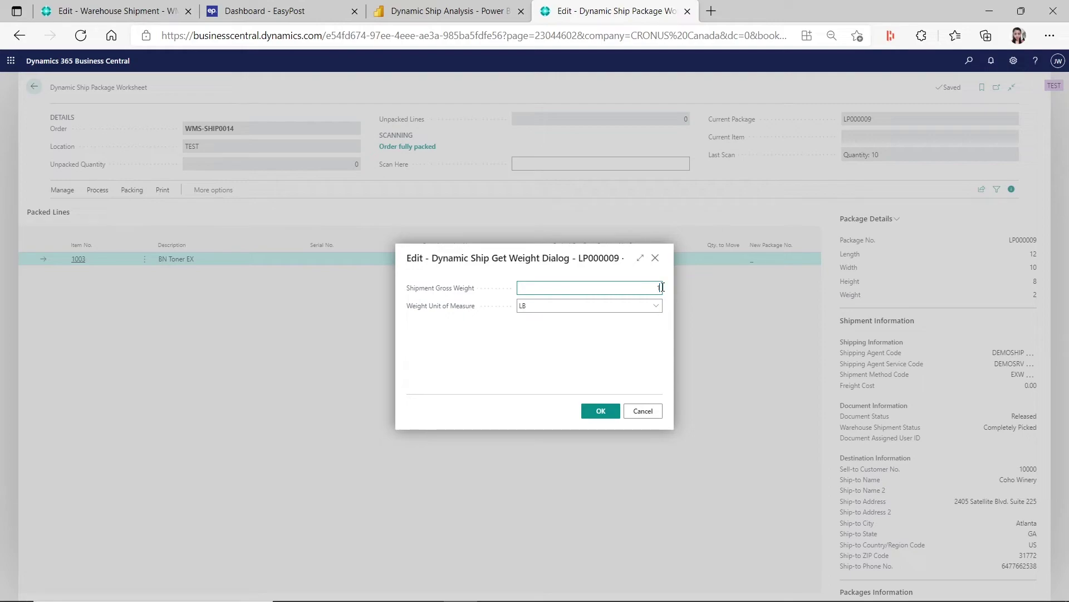
pyautogui.press('Tab')
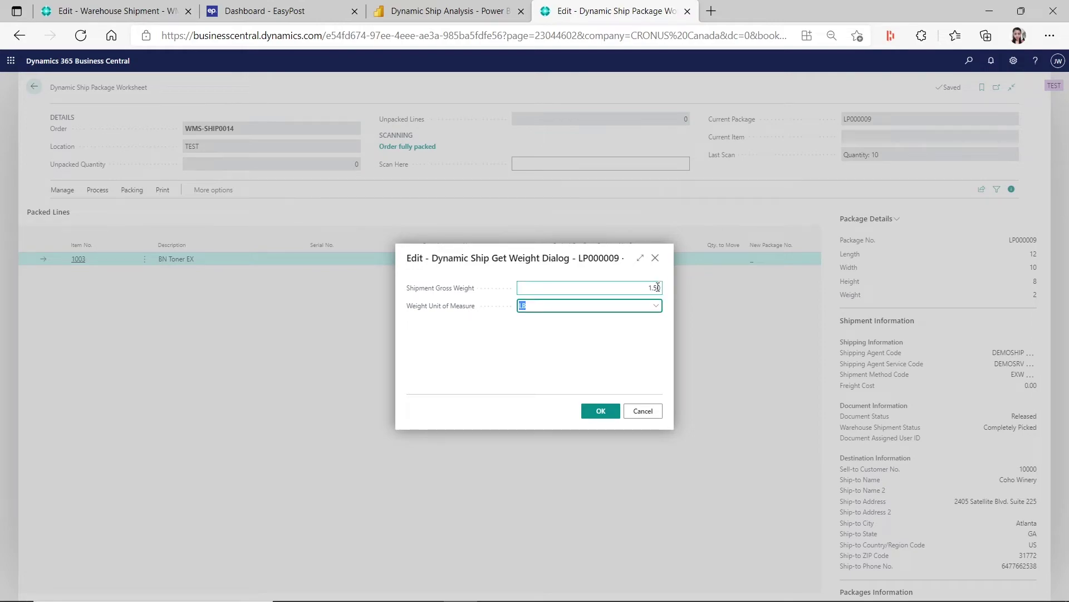
pyautogui.click(649, 287)
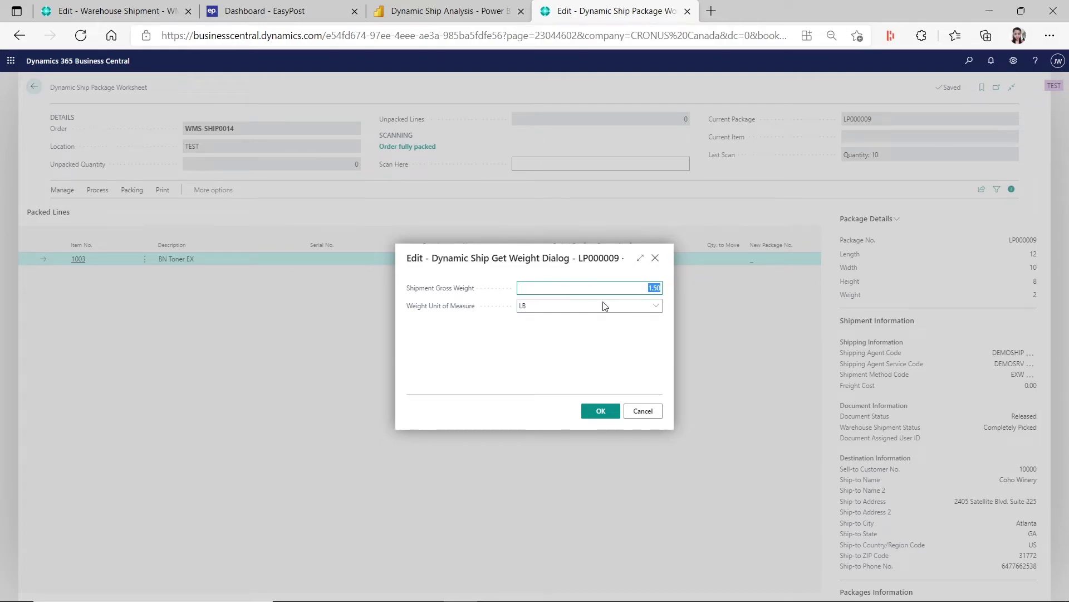
pyautogui.click(610, 411)
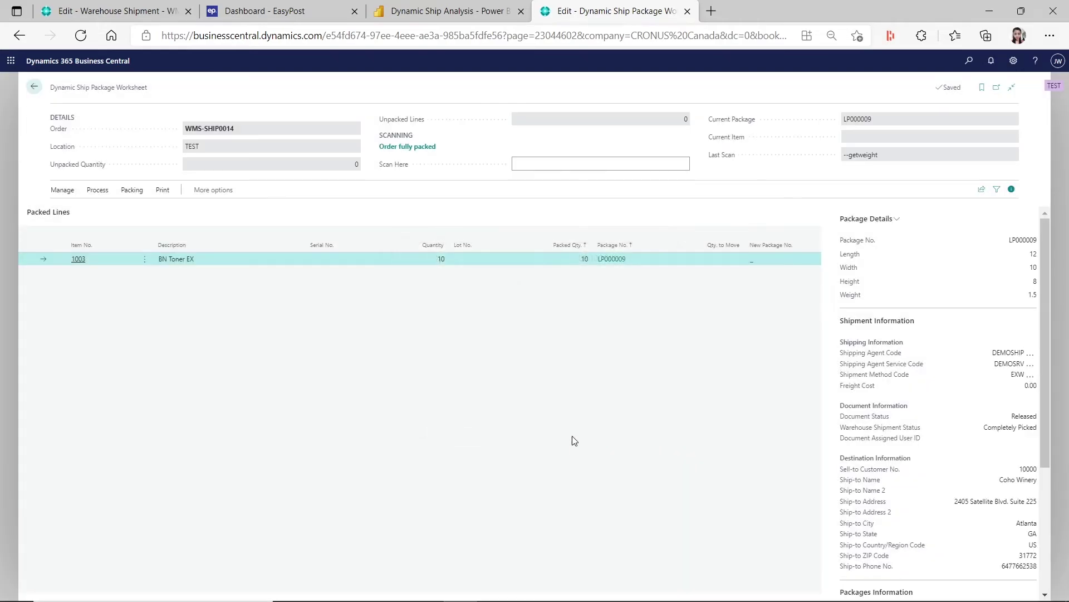
# Request a carrier label with the --getlabel command and choose the USPS ParcelSelect rate
pyautogui.write('--getlabel')
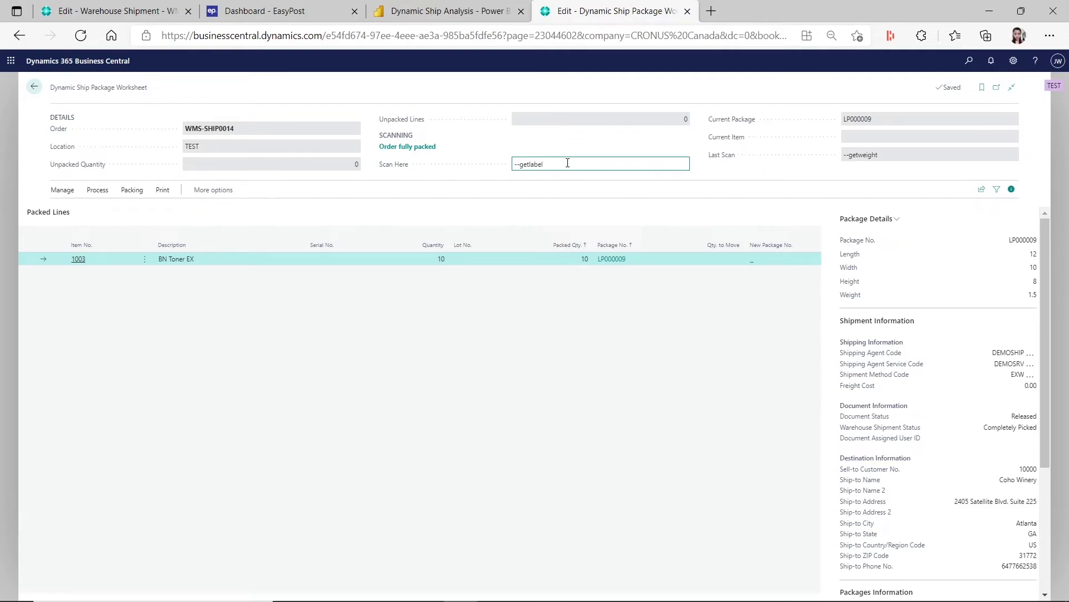
pyautogui.press('Return')
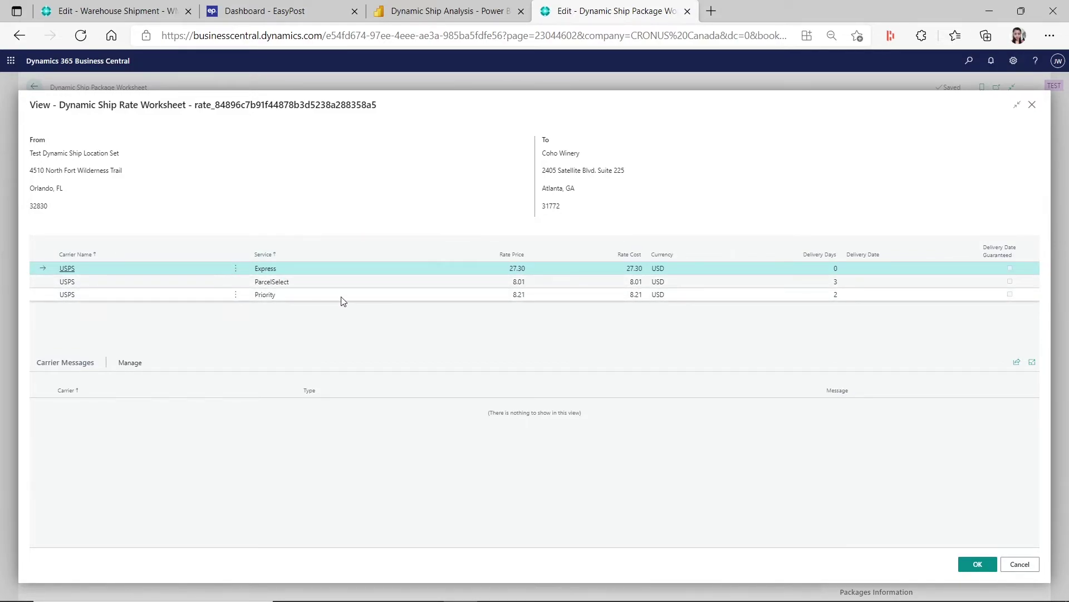
pyautogui.click(342, 282)
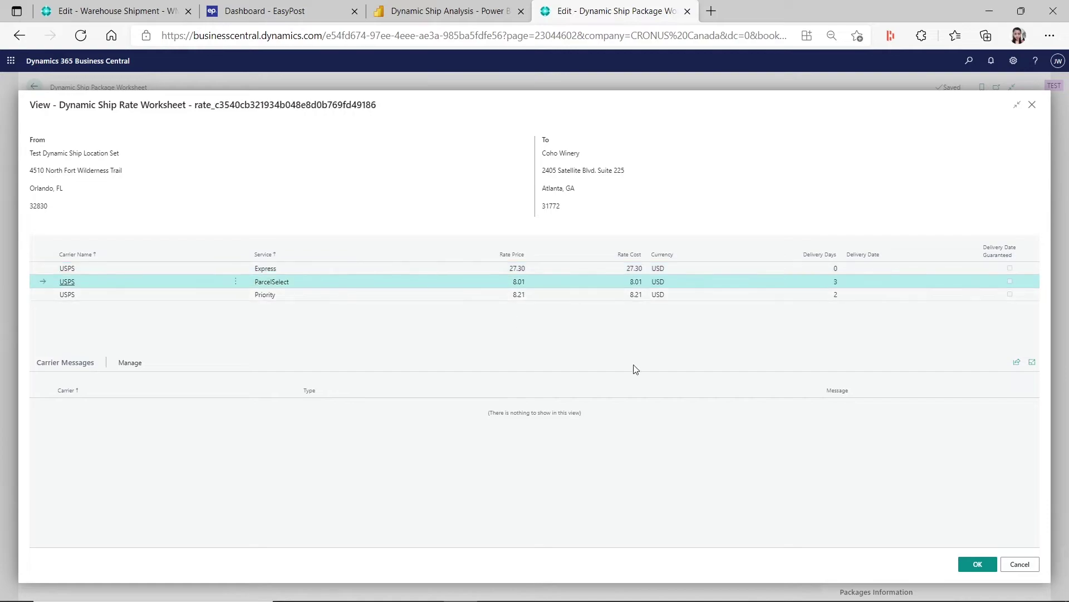
pyautogui.click(991, 564)
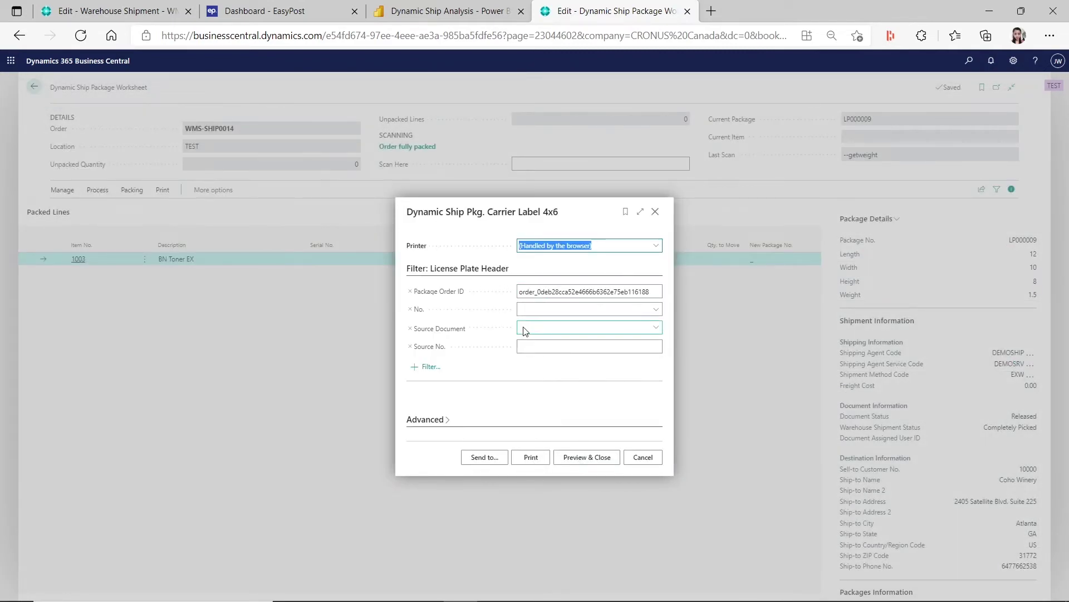
# Export the 4x6 carrier label as a PDF and open the downloaded file
pyautogui.click(494, 461)
pyautogui.click(579, 388)
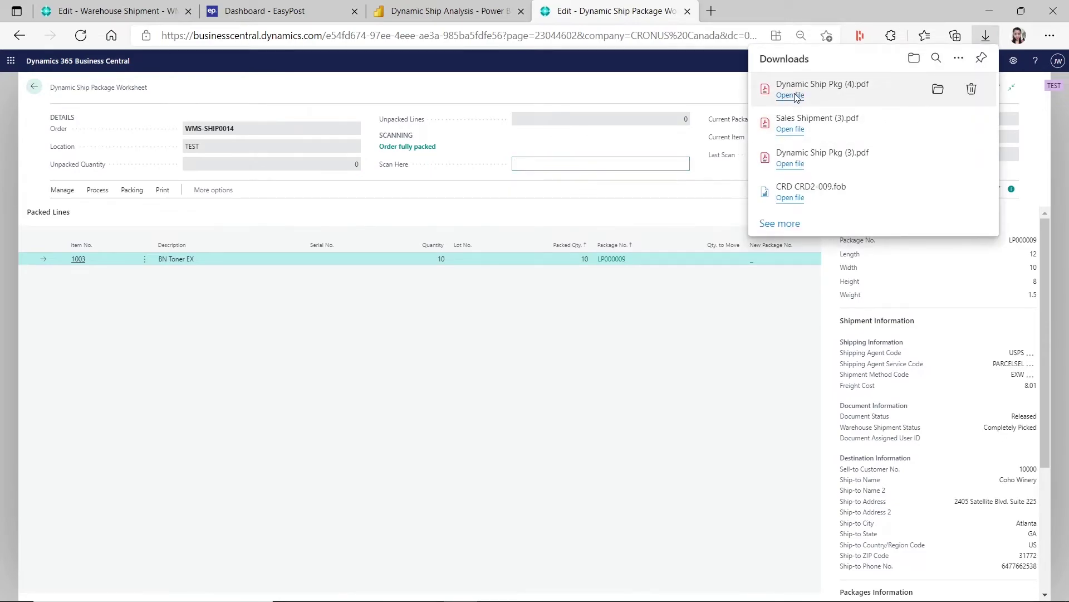
pyautogui.click(790, 96)
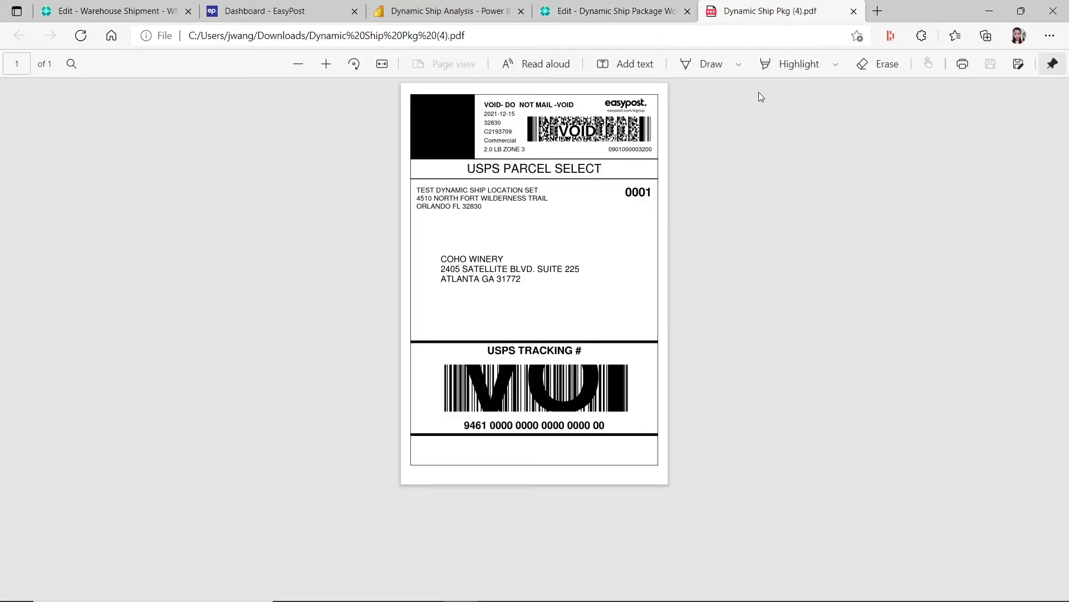
# Return to the package worksheet, try to post the packed shipment with the --post command, and clear the scan entry
pyautogui.click(613, 12)
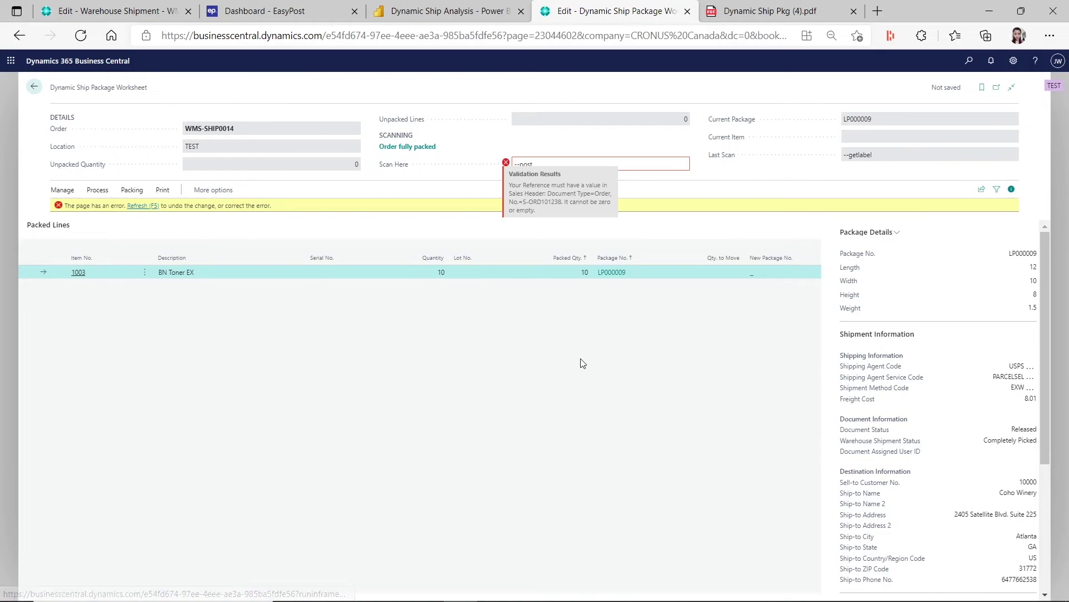
pyautogui.click(552, 165)
pyautogui.press('BackSpace')
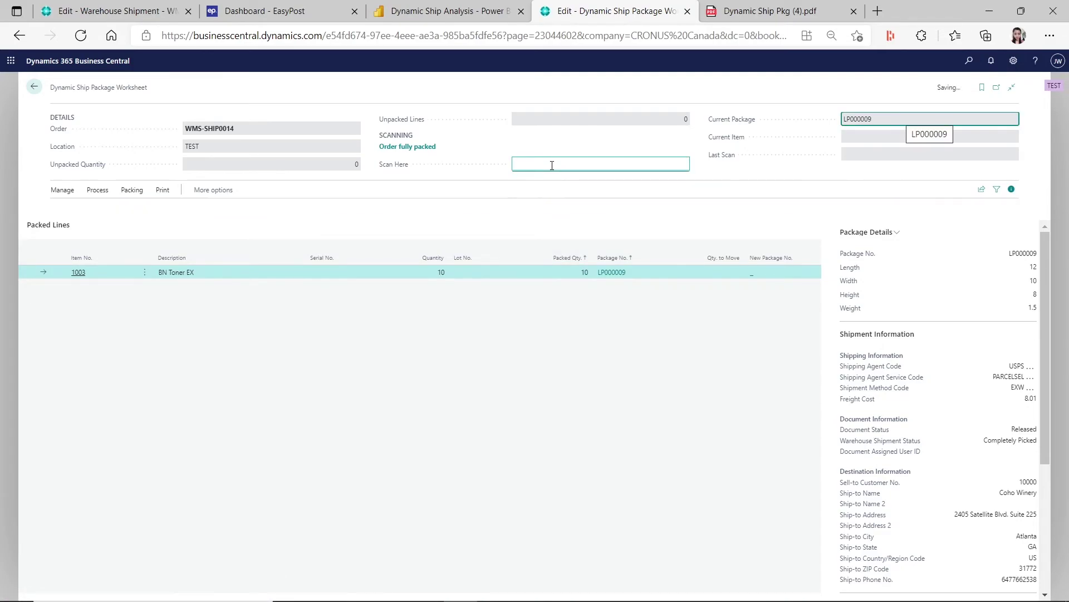
# Go back to the sales order, set Your Reference to WarehouseShipmentTest, and close the order
pyautogui.click(95, 5)
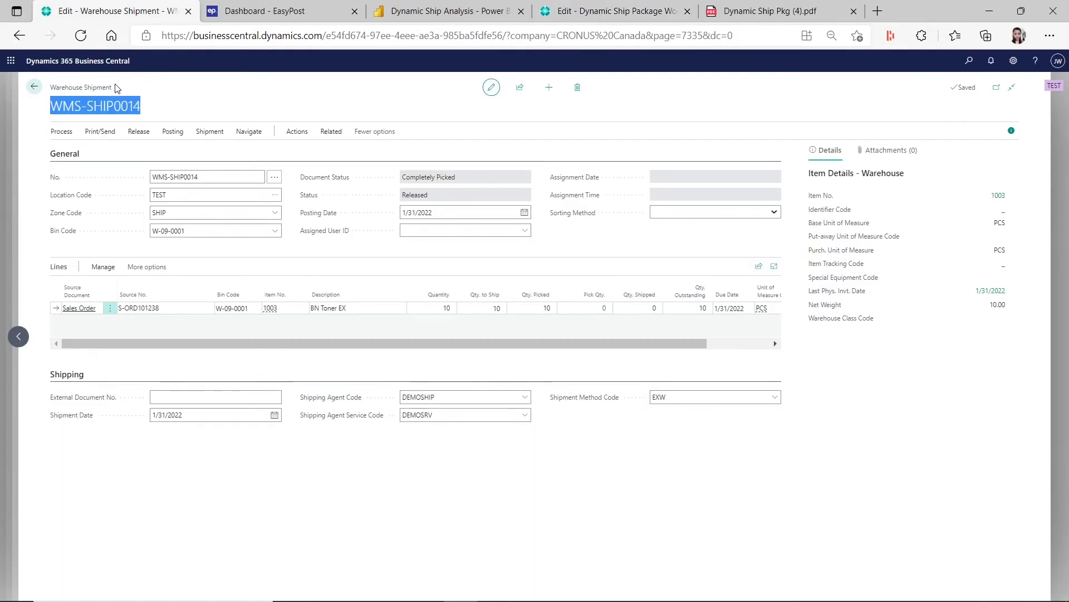
pyautogui.click(34, 87)
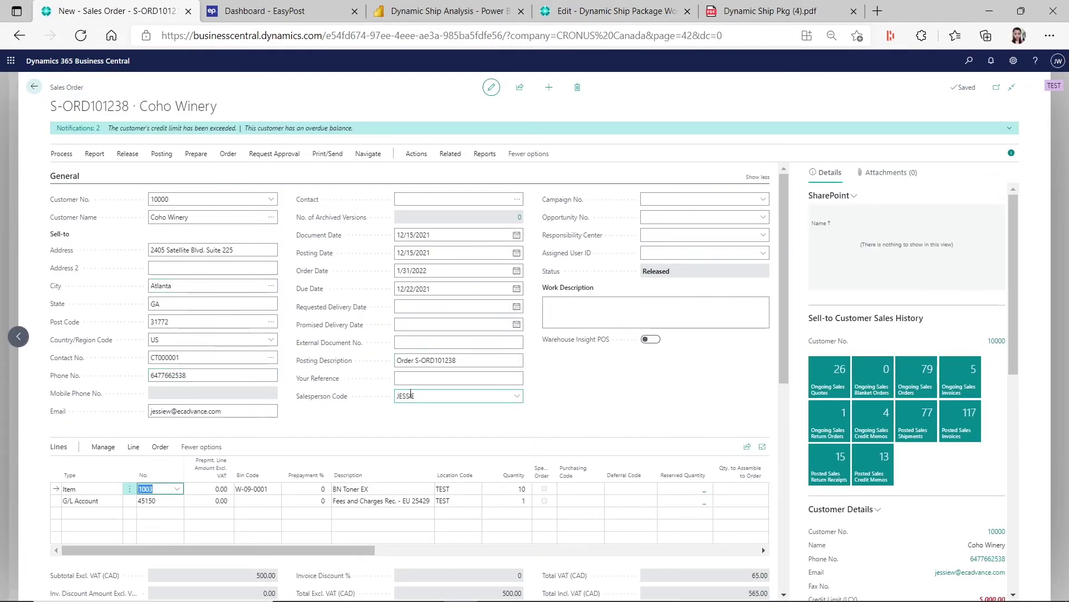
pyautogui.click(420, 377)
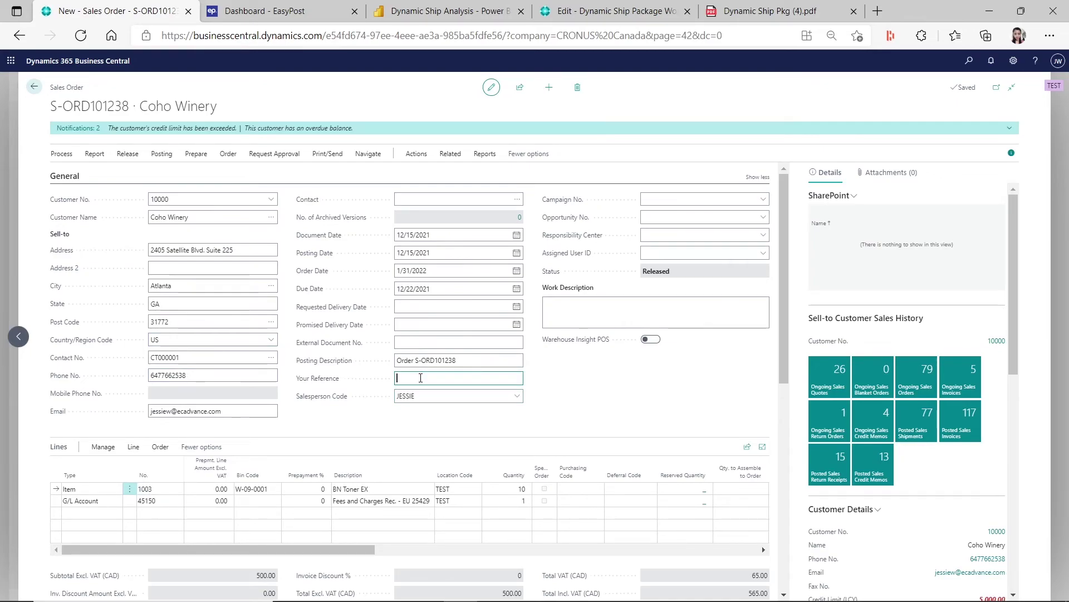
pyautogui.write('WarehouseShipmentTest')
pyautogui.press('Tab')
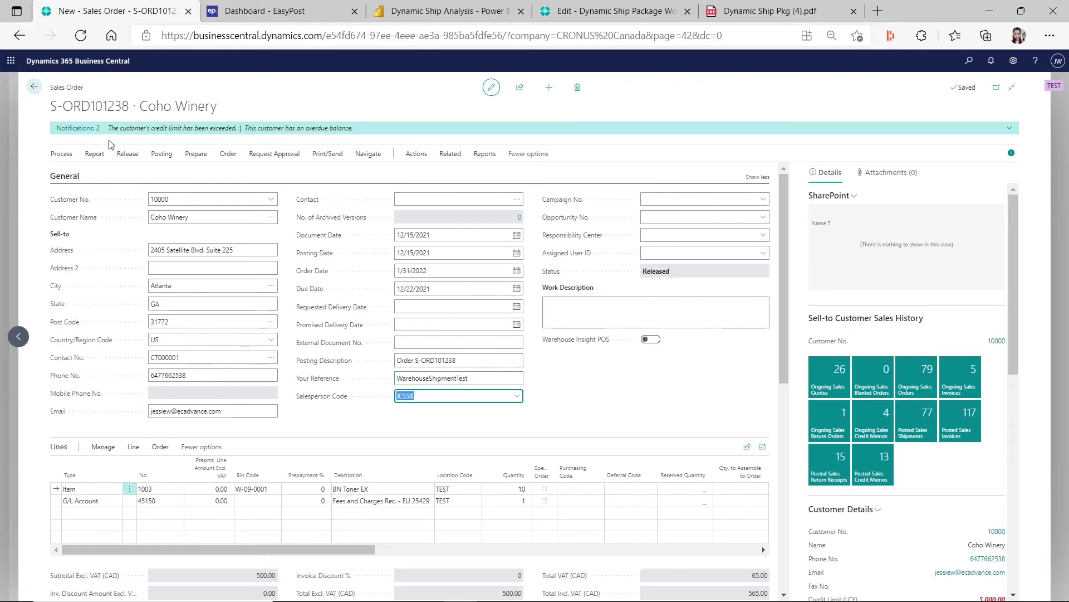
pyautogui.click(32, 87)
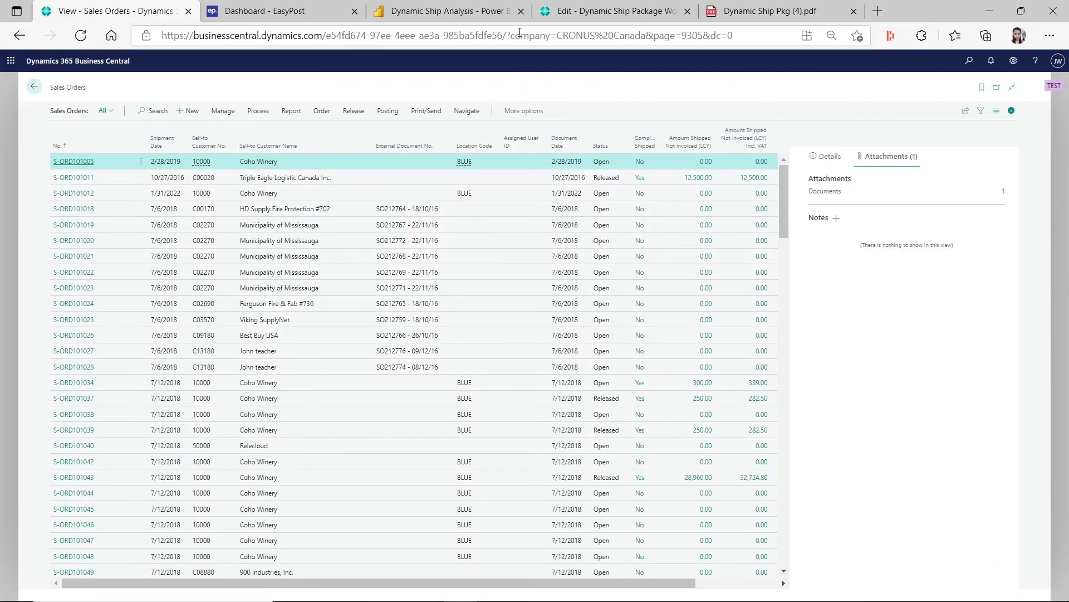
# Post the packed shipment from the package worksheet with the --post command and open the downloaded Sales Shipment PDF
pyautogui.click(615, 11)
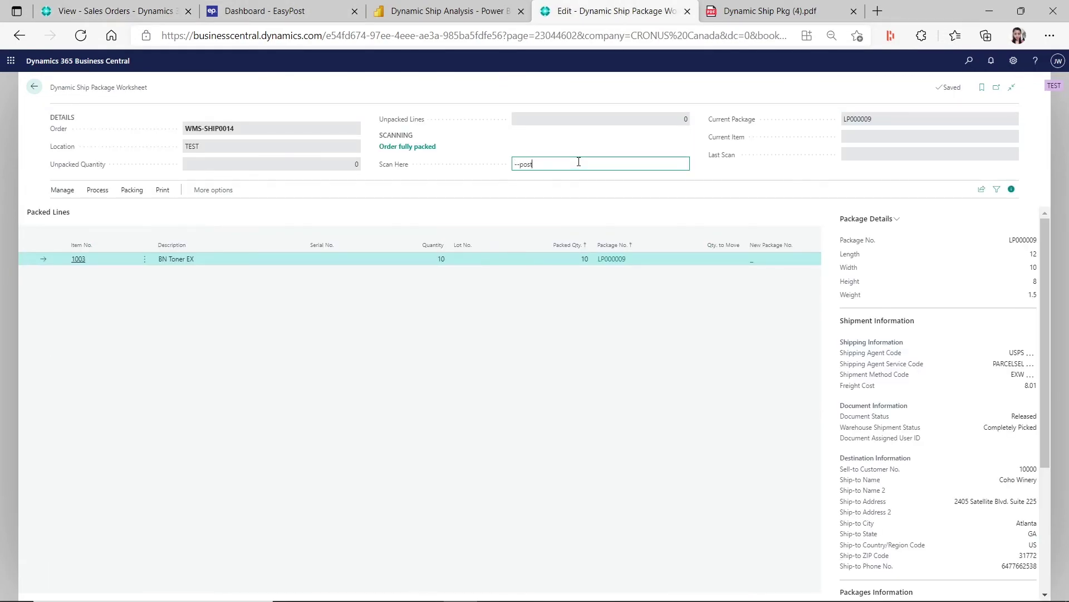
pyautogui.click(579, 161)
pyautogui.write('--post')
pyautogui.press('Return')
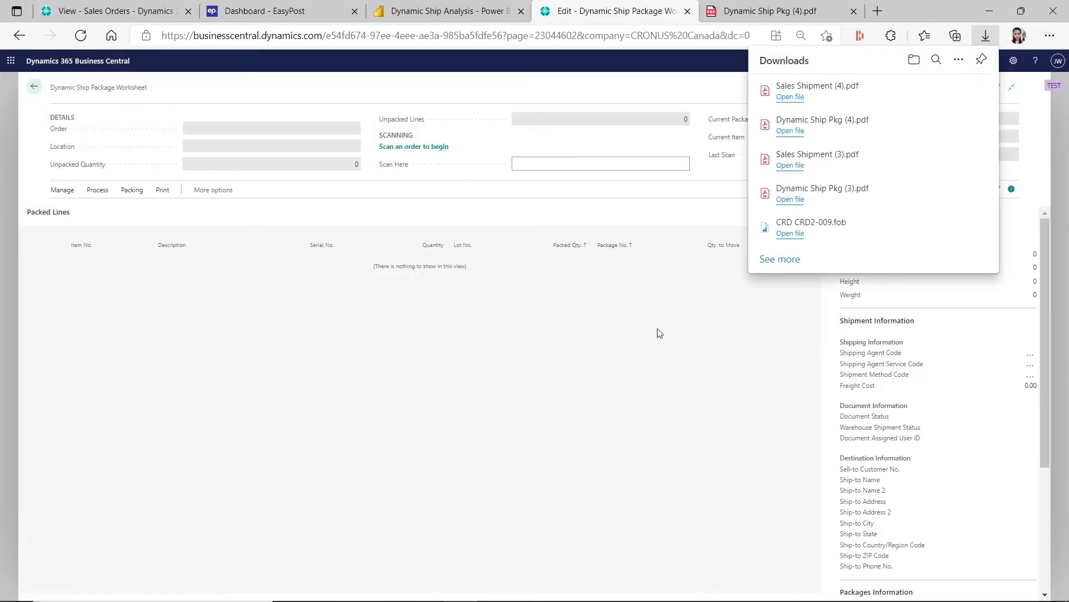
pyautogui.click(790, 97)
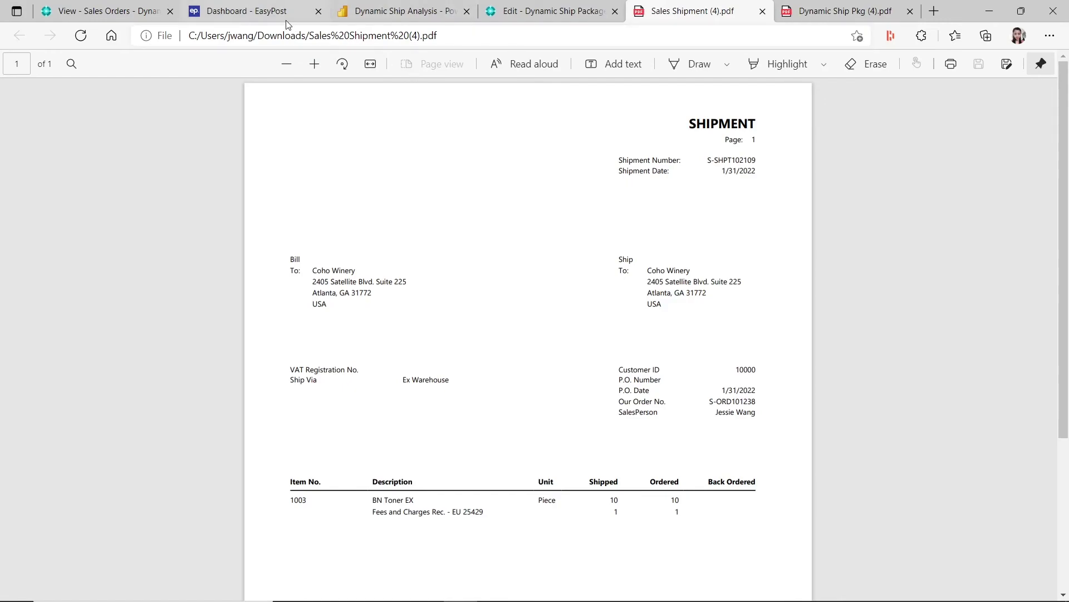
# Switch to the EasyPost dashboard and check the Test environment's shipments list for the new shipment
pyautogui.click(267, 13)
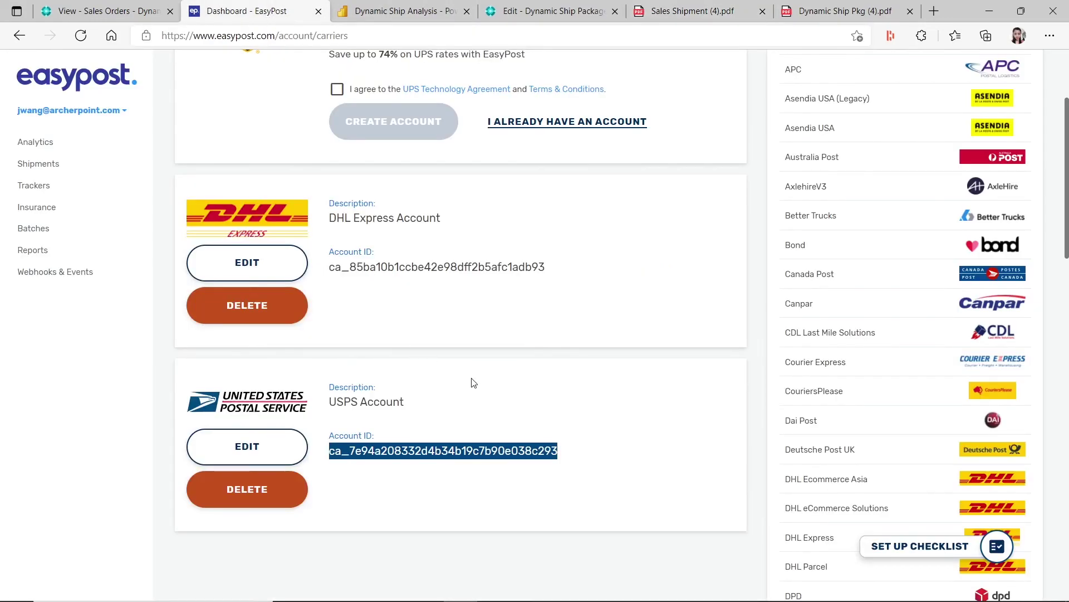
pyautogui.click(70, 174)
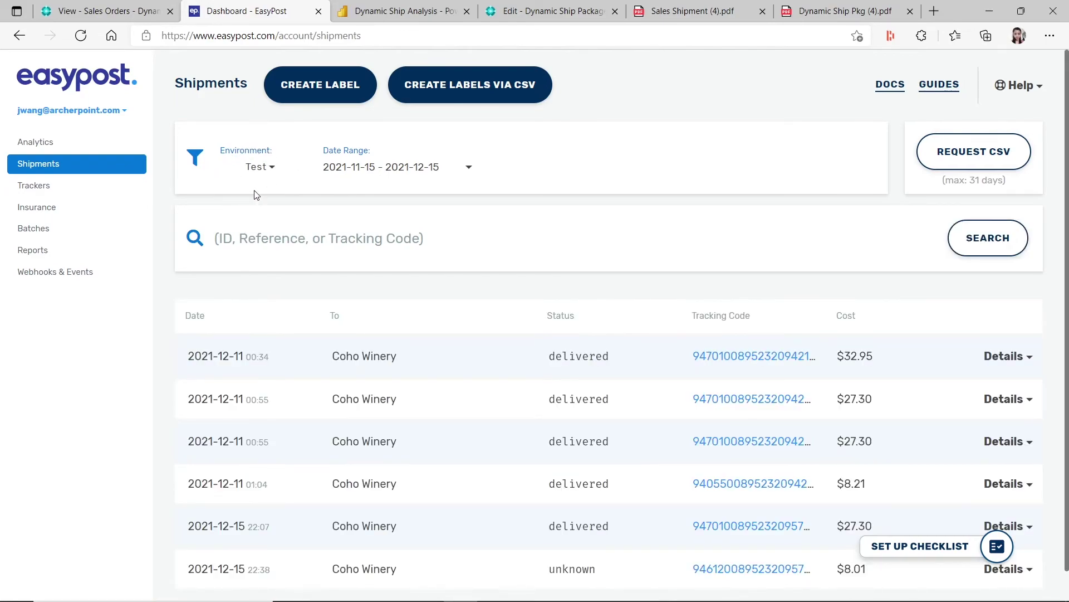
pyautogui.click(262, 169)
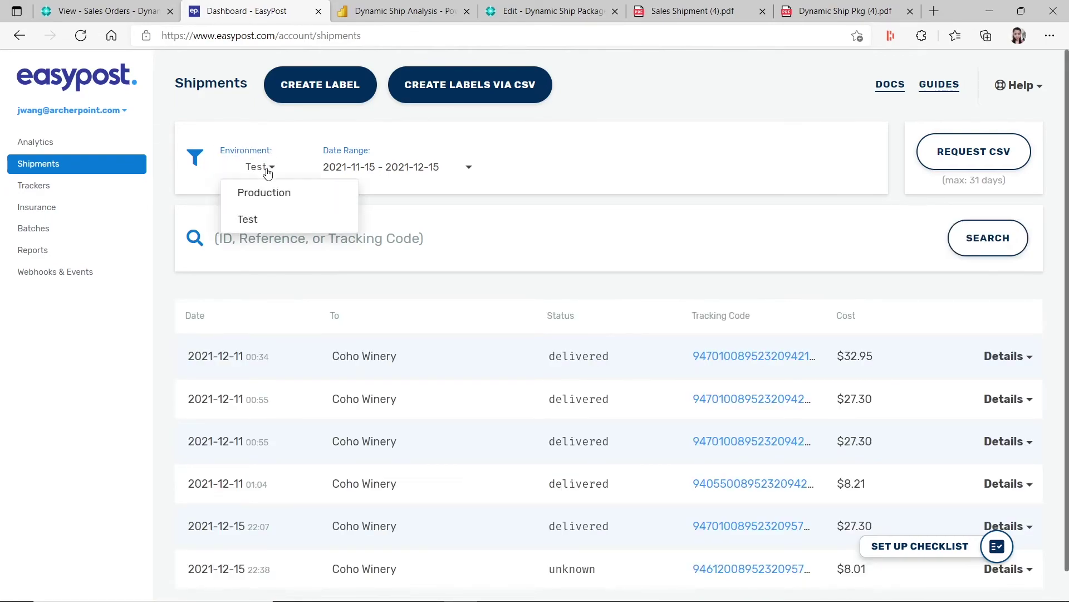
pyautogui.click(210, 207)
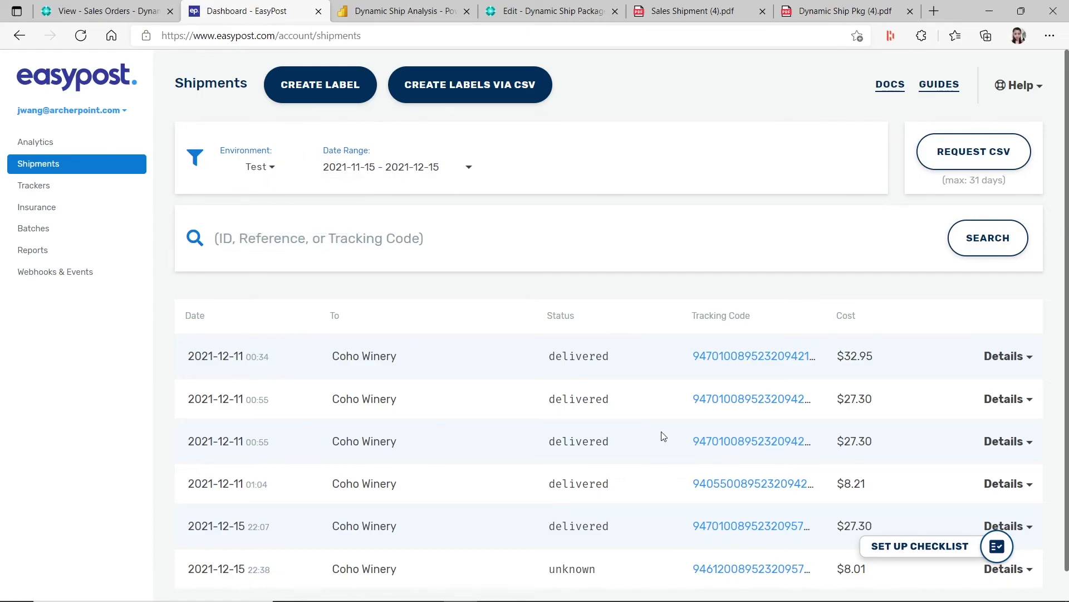
pyautogui.scroll(-1, 739, 482)
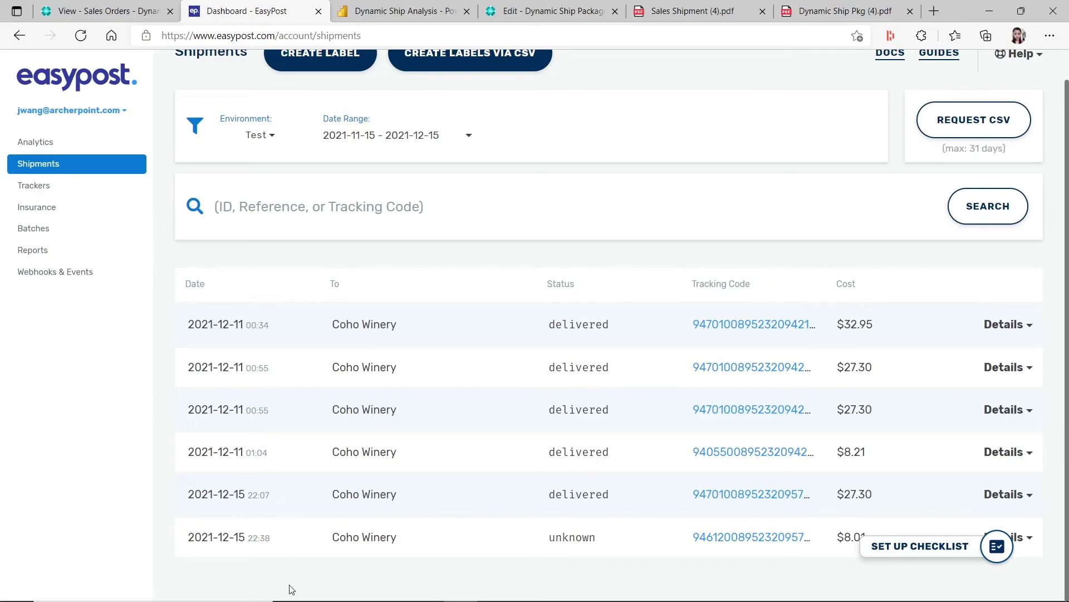
# Reload the EasyPost shipments list, filter it to the Test environment, and check the newest shipment's status, refreshing the list once more
pyautogui.moveTo(972, 601)
pyautogui.click(80, 36)
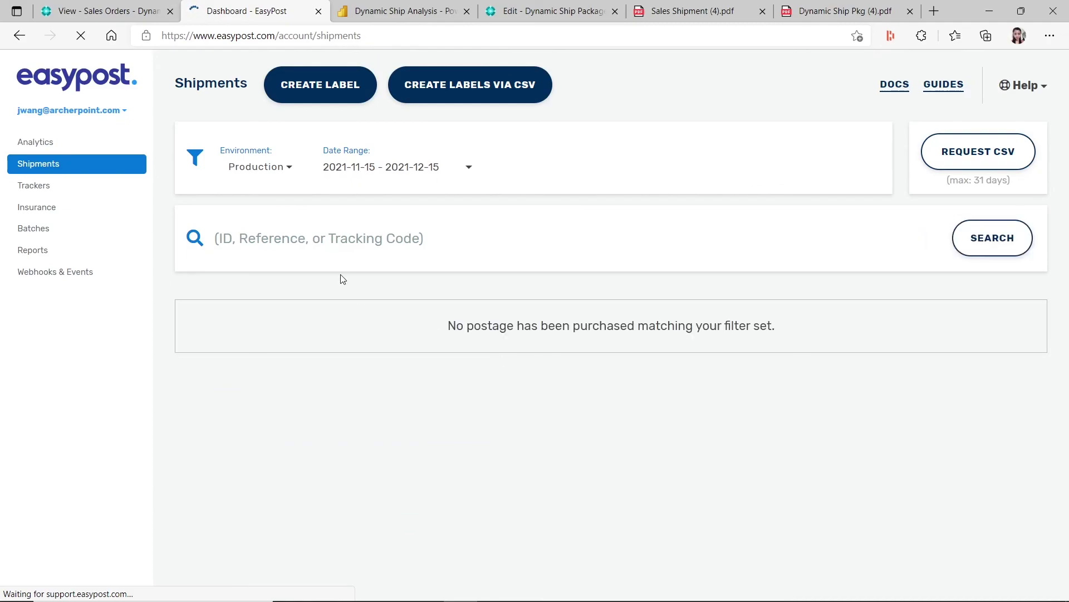
pyautogui.click(287, 167)
pyautogui.click(274, 220)
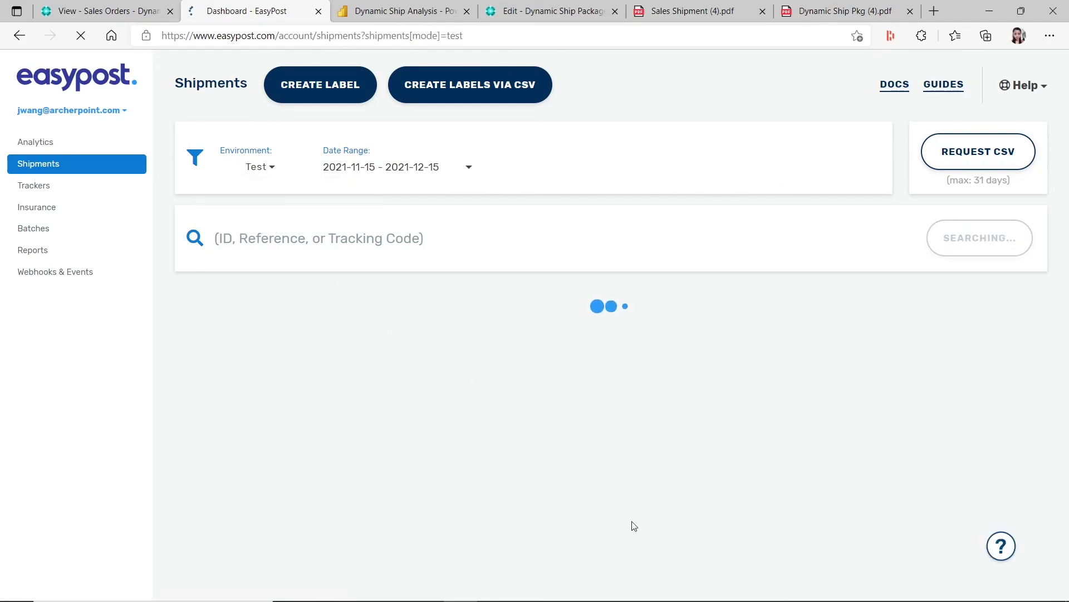
pyautogui.scroll(-1, 652, 535)
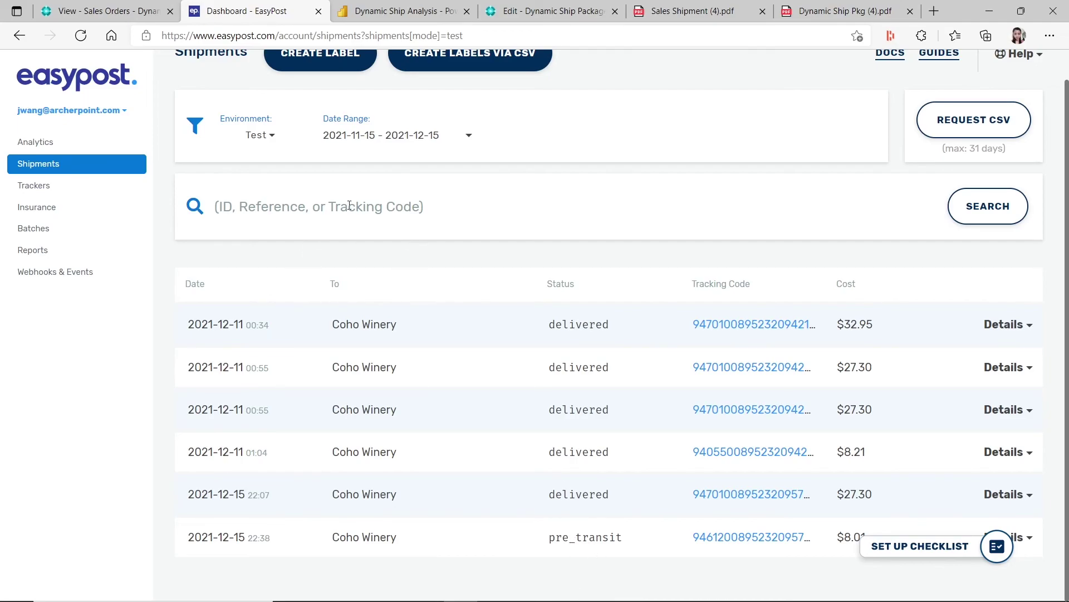
pyautogui.click(81, 35)
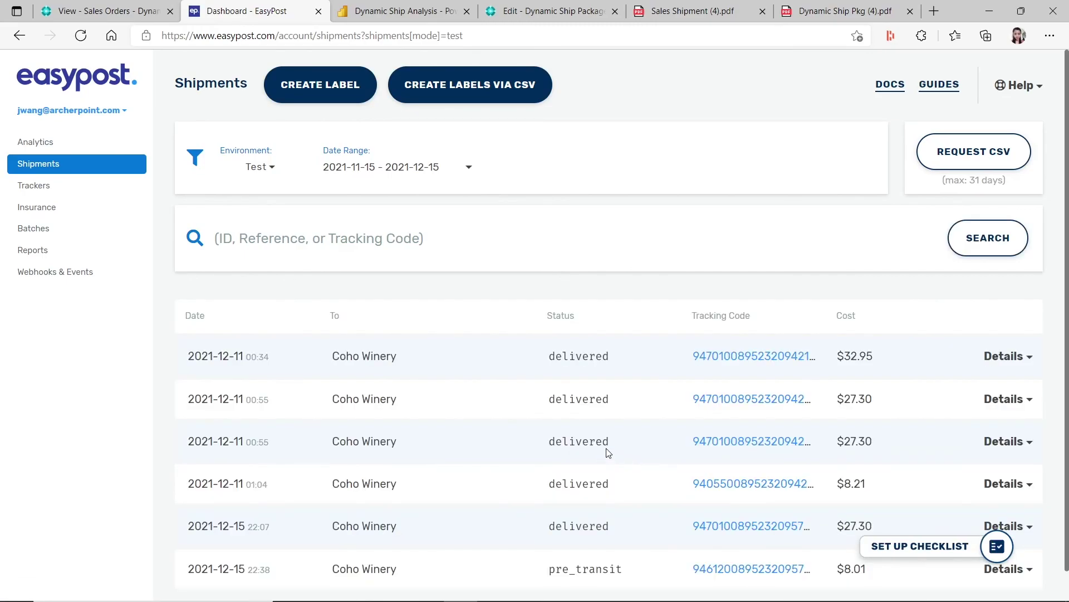
pyautogui.scroll(-1, 619, 471)
# Switch to Business Central and leave the Sales Orders list for the Shipping and Receiving home page
pyautogui.click(164, 7)
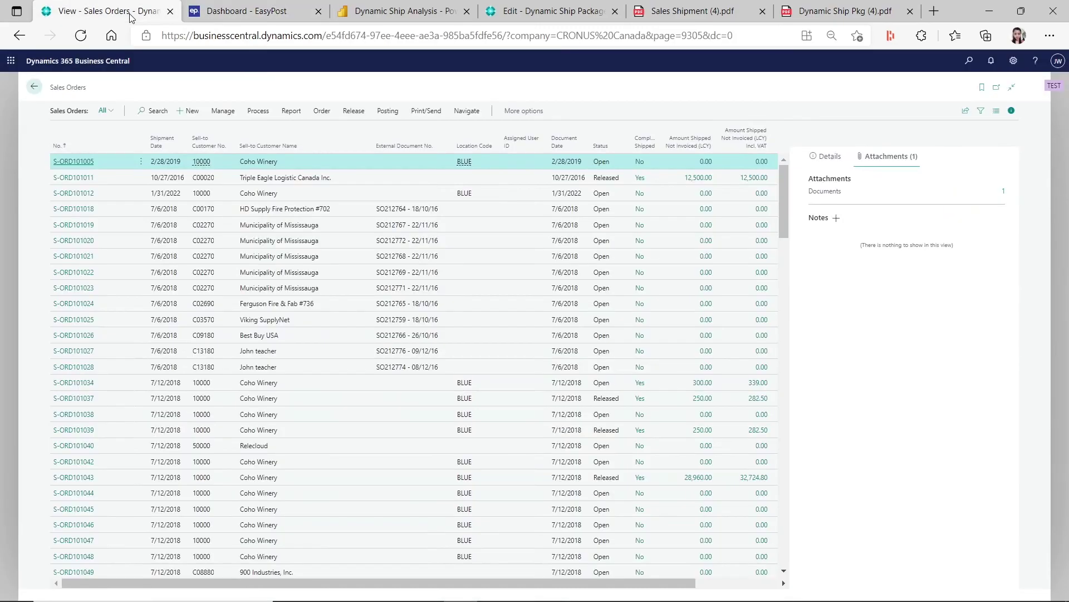
pyautogui.click(34, 88)
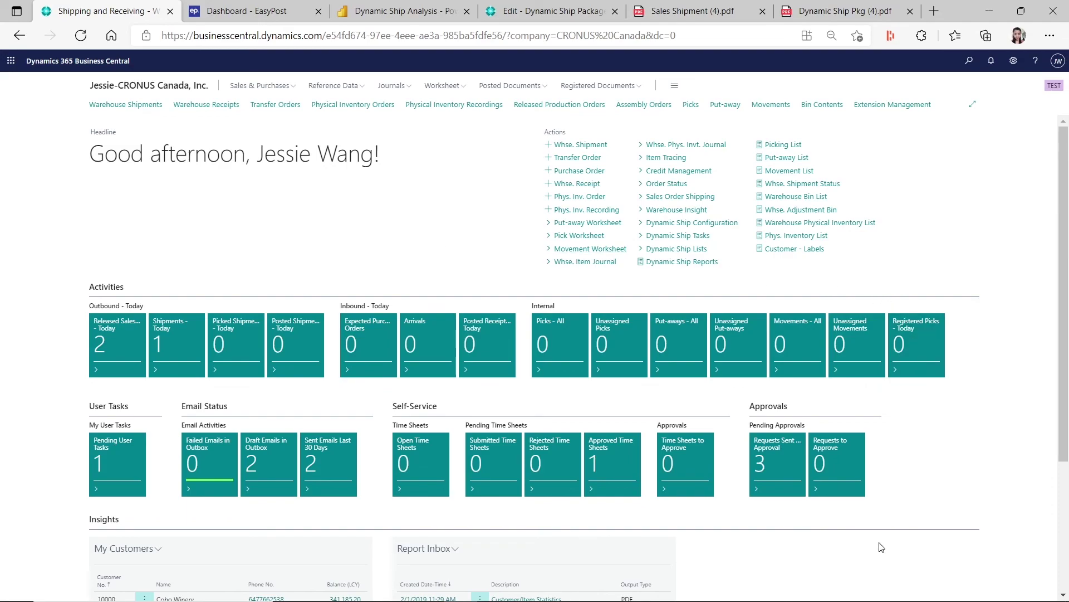
pyautogui.press('super')
pyautogui.press('Escape')
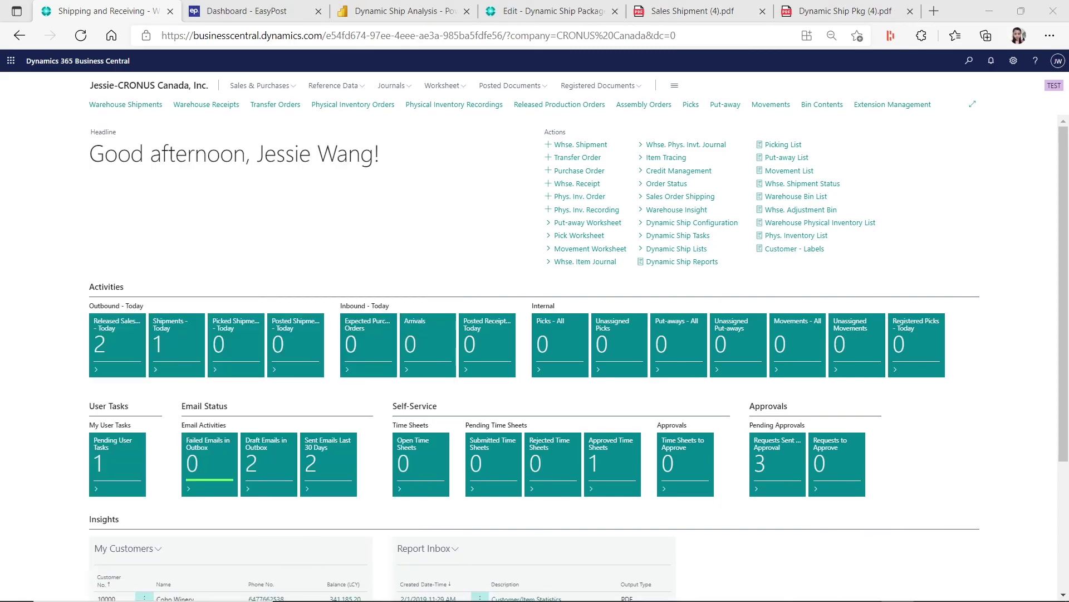